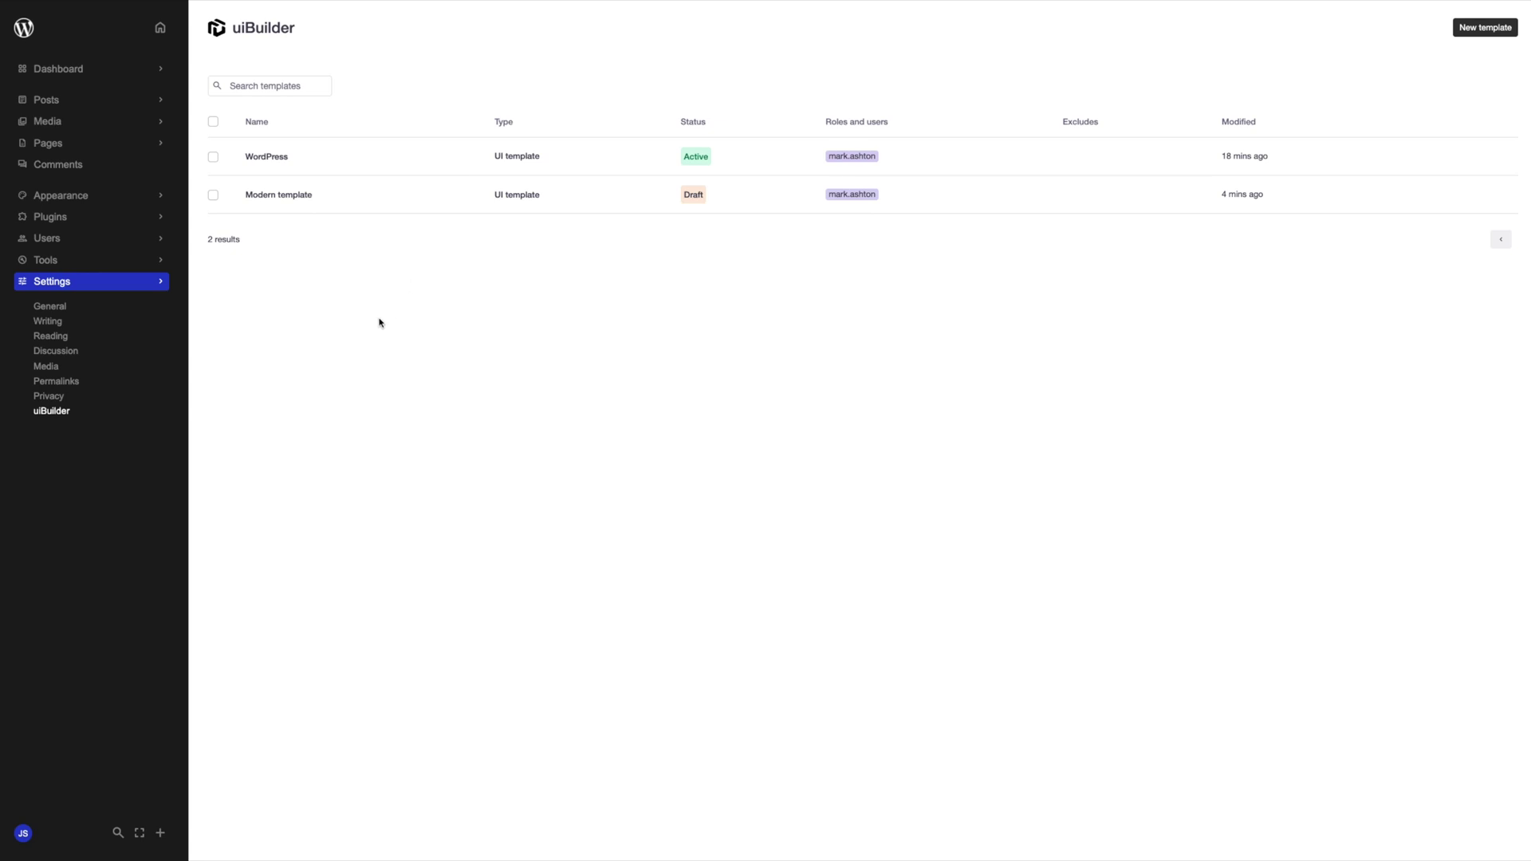
Step: Open the WordPress template and select the sidebar Admin menu block
{"action": "left_click", "coordinate": [277, 161]}
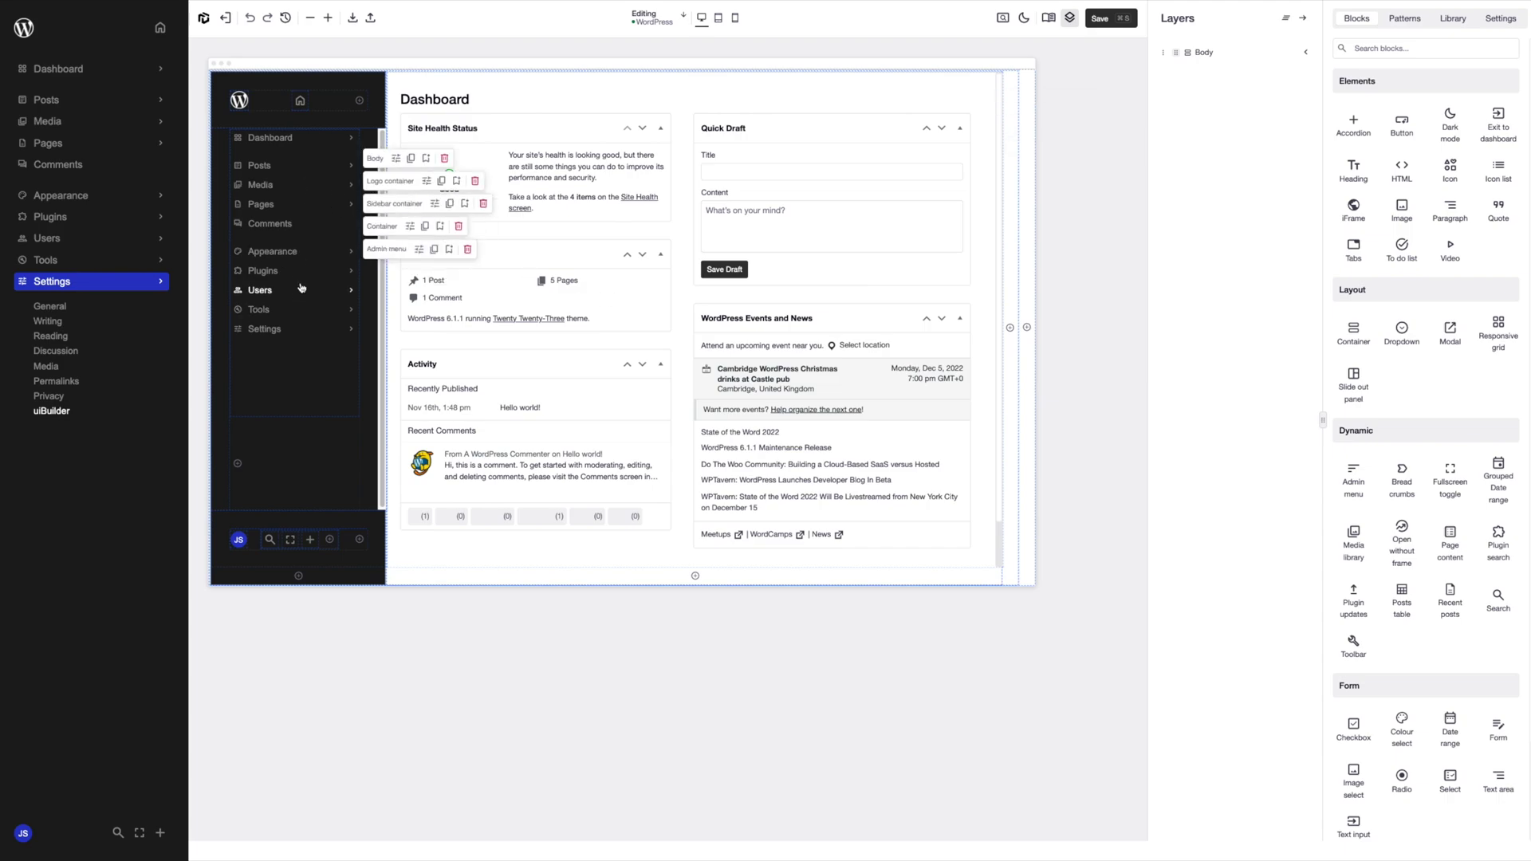
{"action": "left_click", "coordinate": [419, 253]}
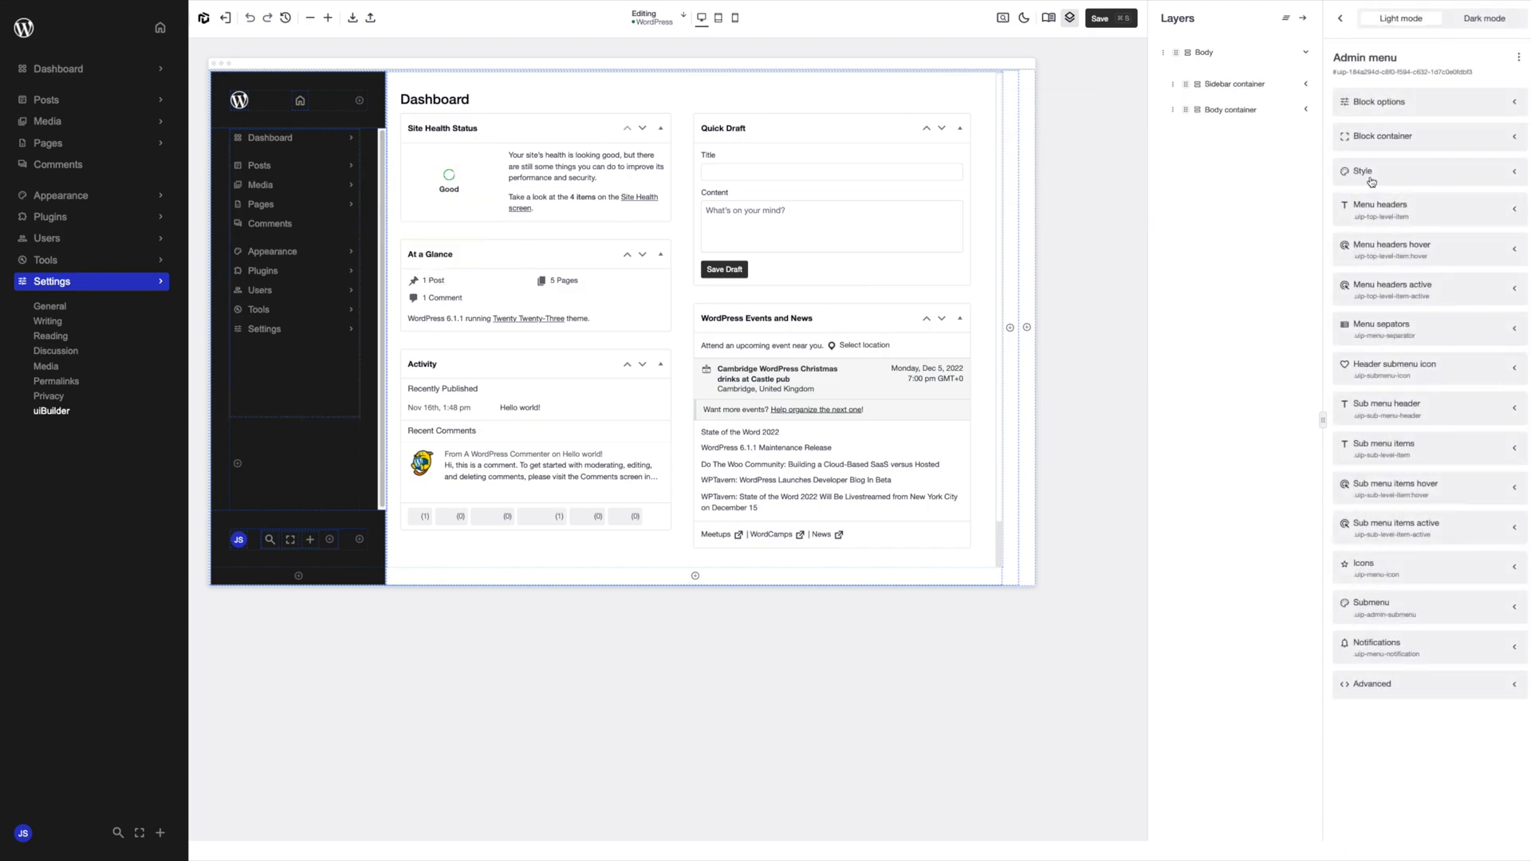
{"action": "left_click", "coordinate": [1307, 88]}
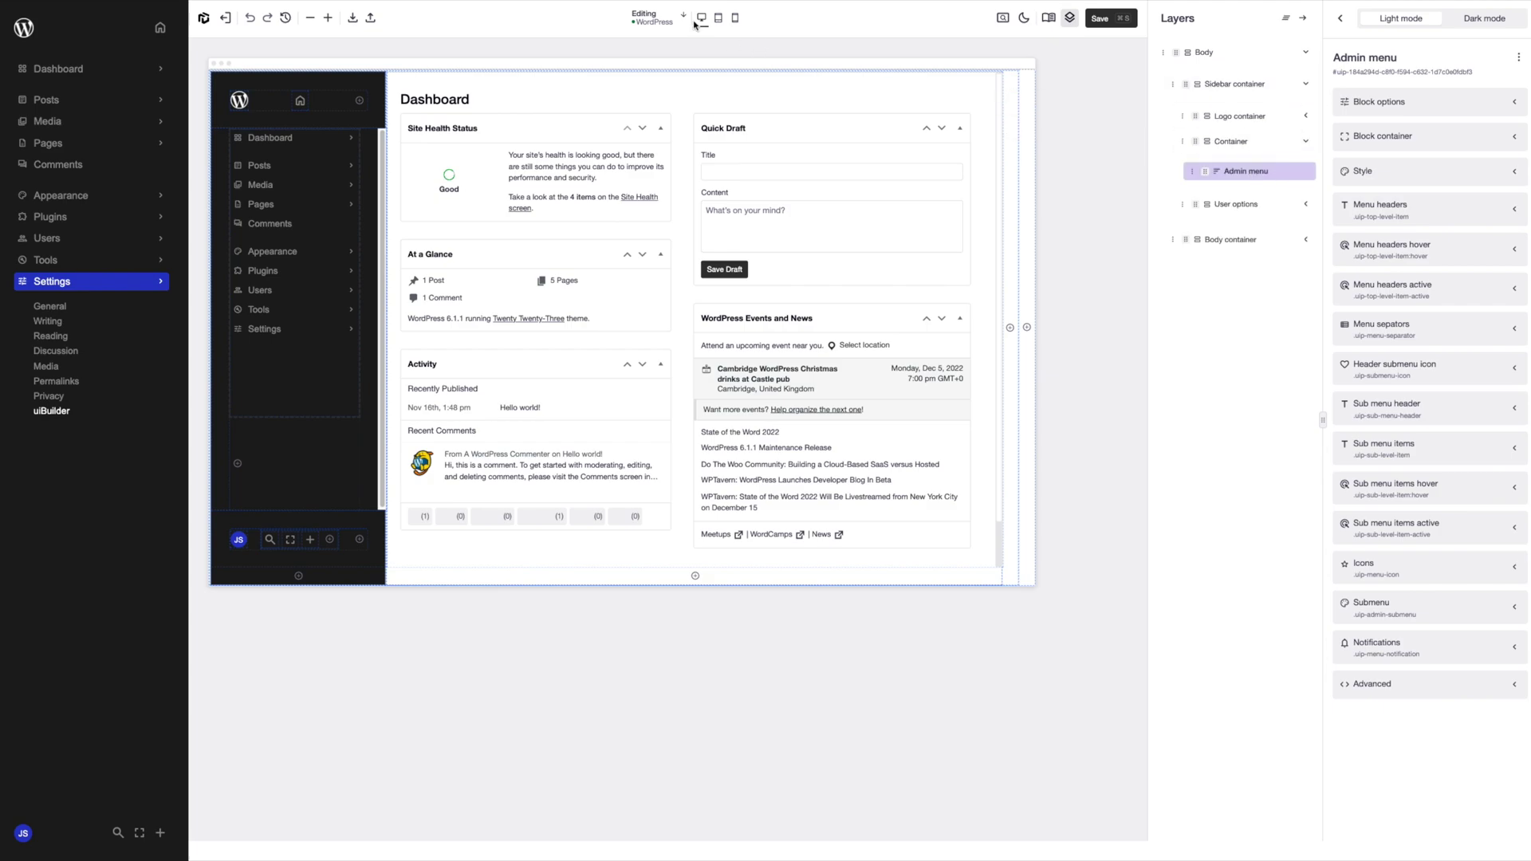
Step: In tablet preview, open the mobile menu and expand the body, toolbar and left actions layers
{"action": "left_click", "coordinate": [719, 17]}
{"action": "mouse_move", "coordinate": [351, 97]}
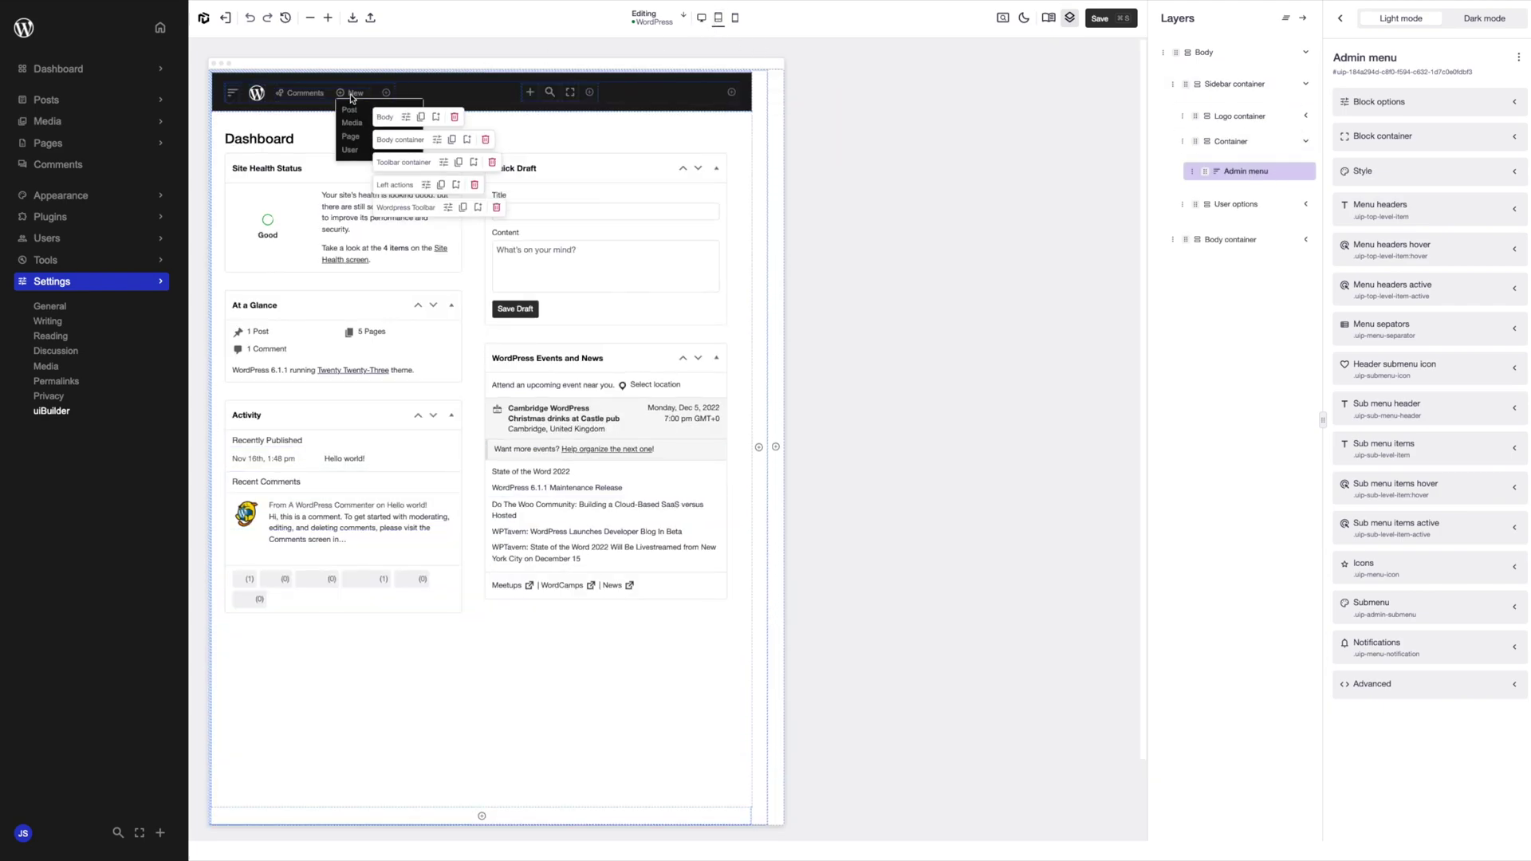
{"action": "left_click", "coordinate": [232, 92]}
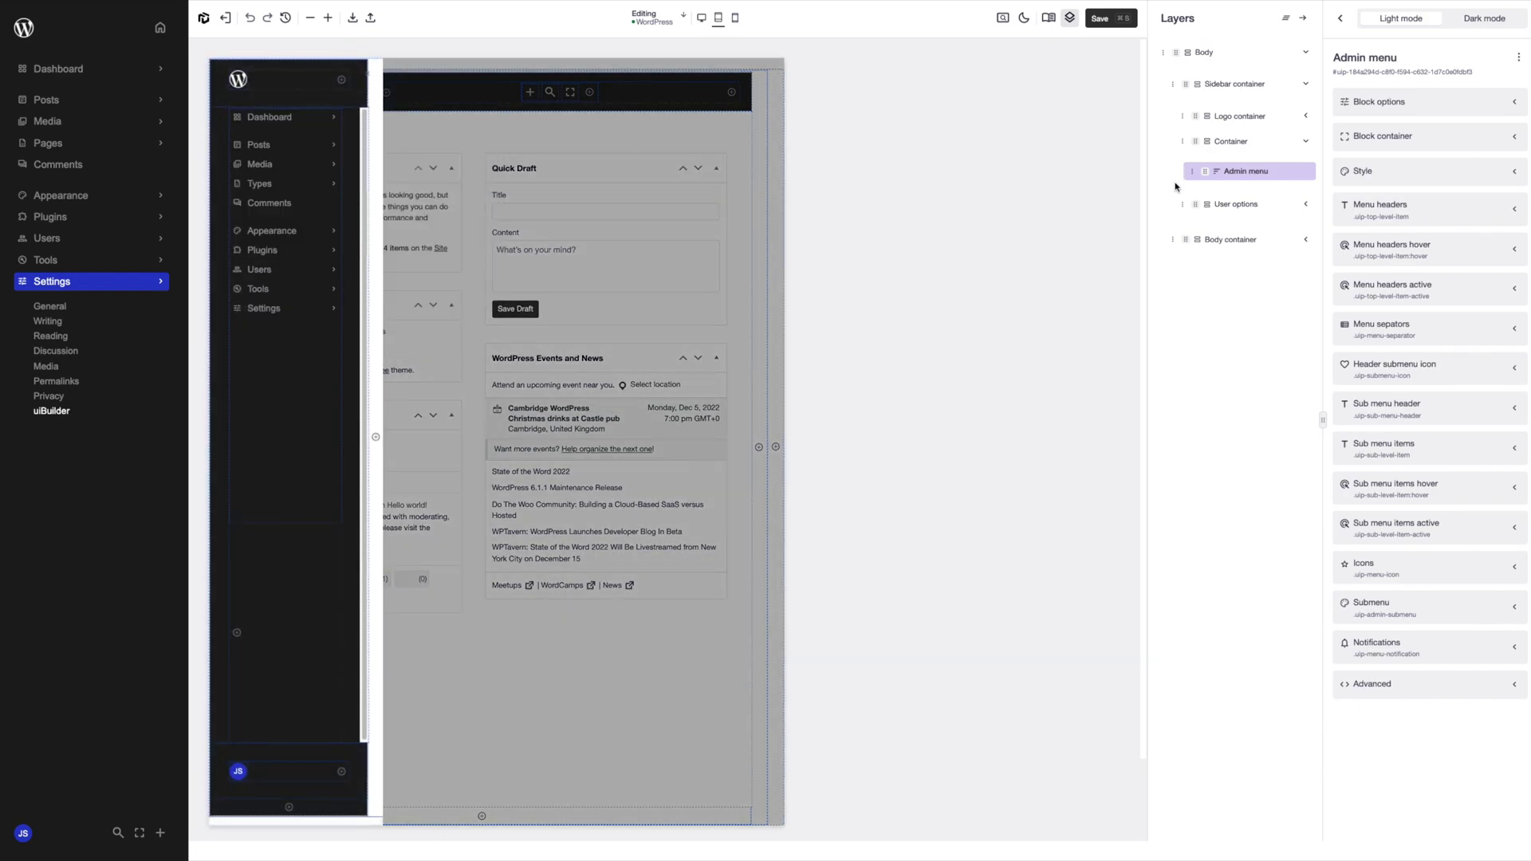
{"action": "left_click", "coordinate": [1306, 239]}
{"action": "left_click", "coordinate": [1305, 272]}
{"action": "left_click", "coordinate": [1305, 304]}
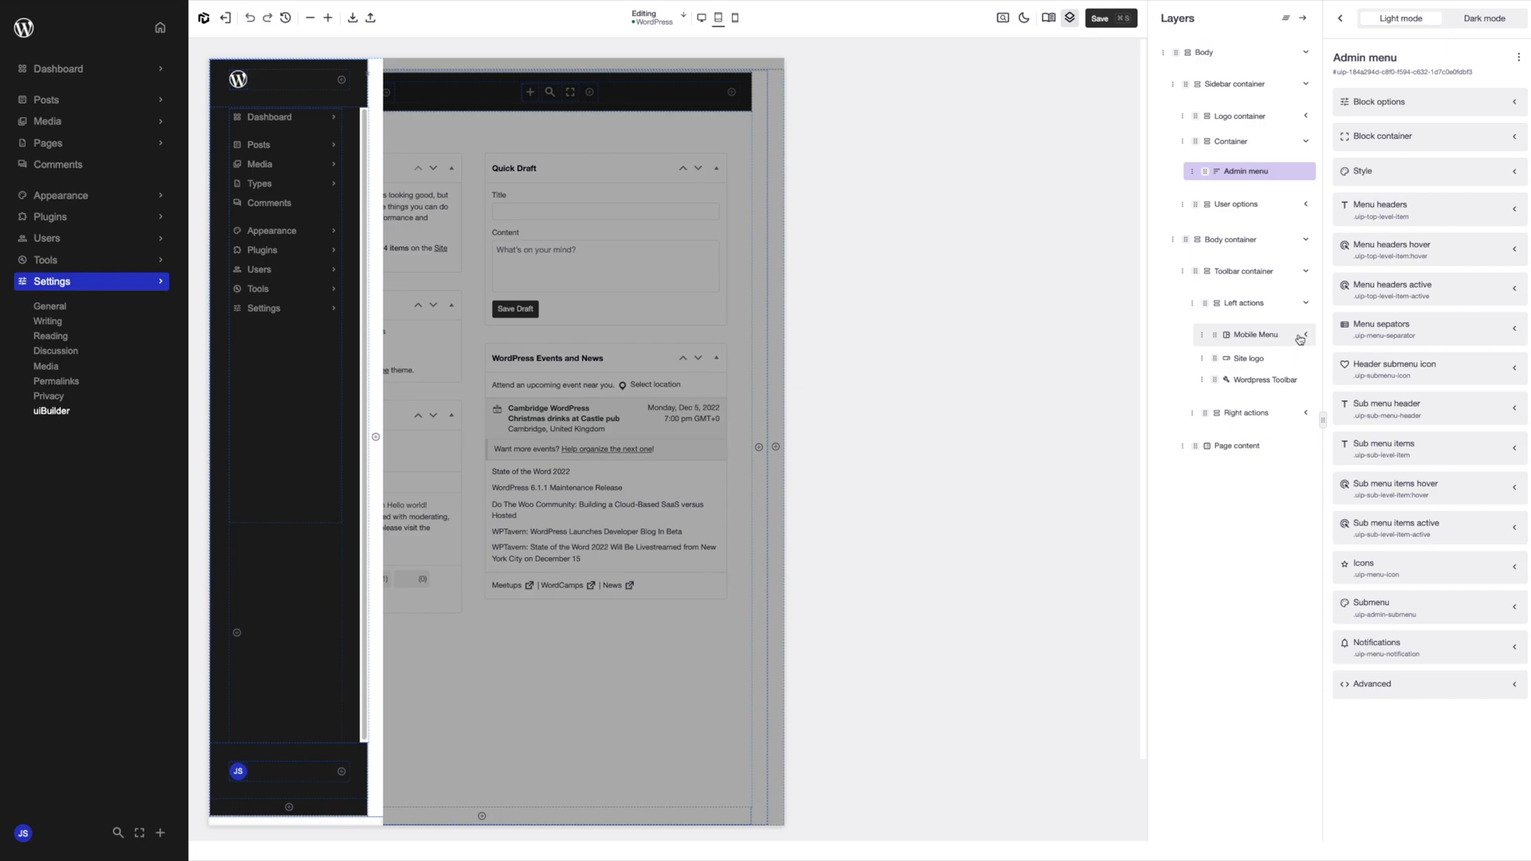
Step: Expand the Mobile Menu down to its Admin menu, then reselect the sidebar Admin menu in desktop view
{"action": "left_click", "coordinate": [1306, 335]}
{"action": "left_click", "coordinate": [1312, 370]}
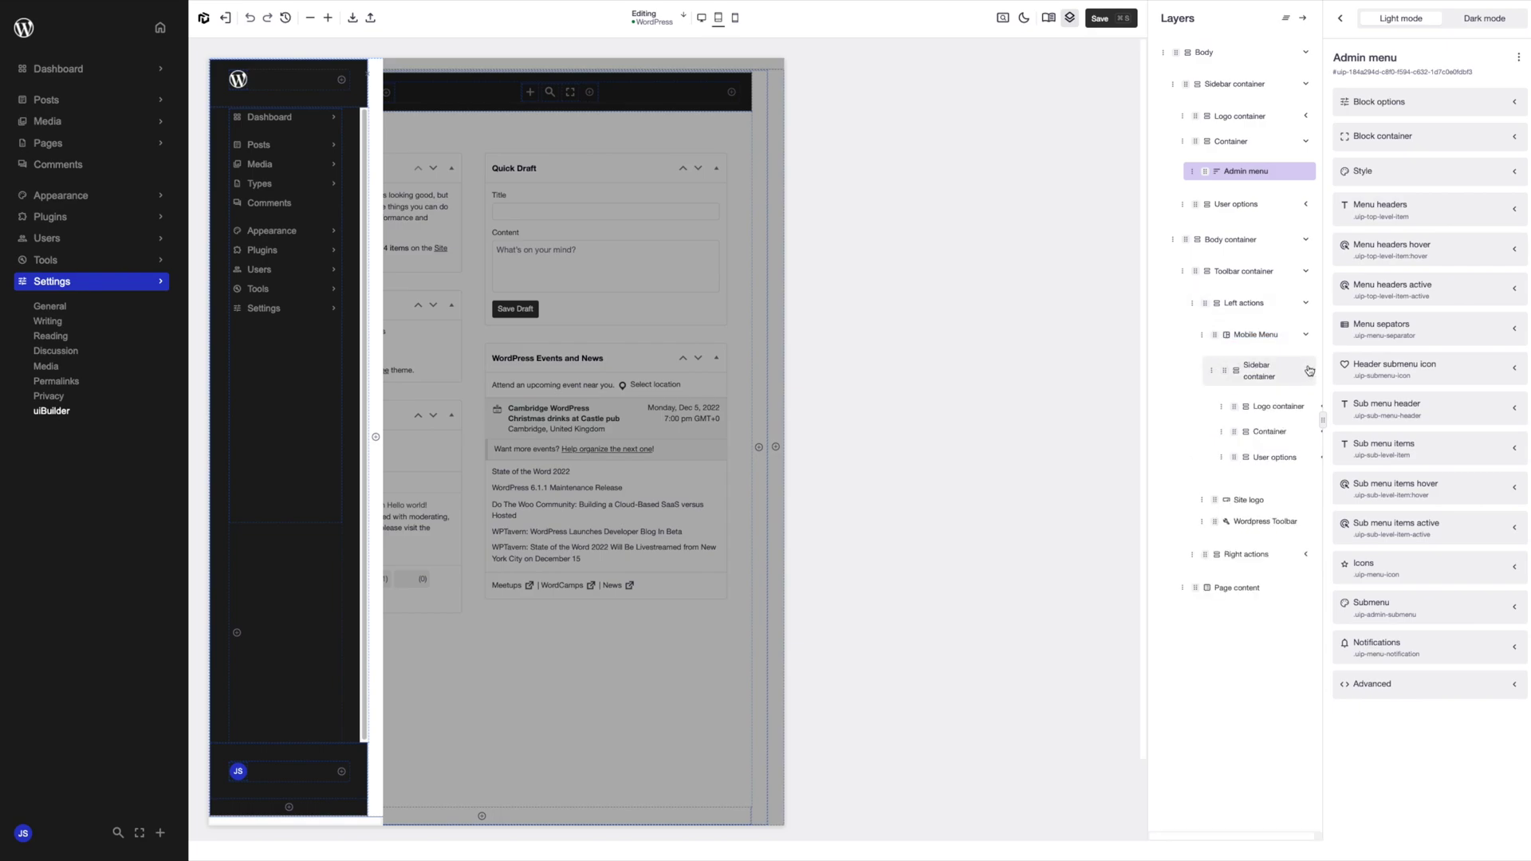
{"action": "left_click", "coordinate": [1296, 439]}
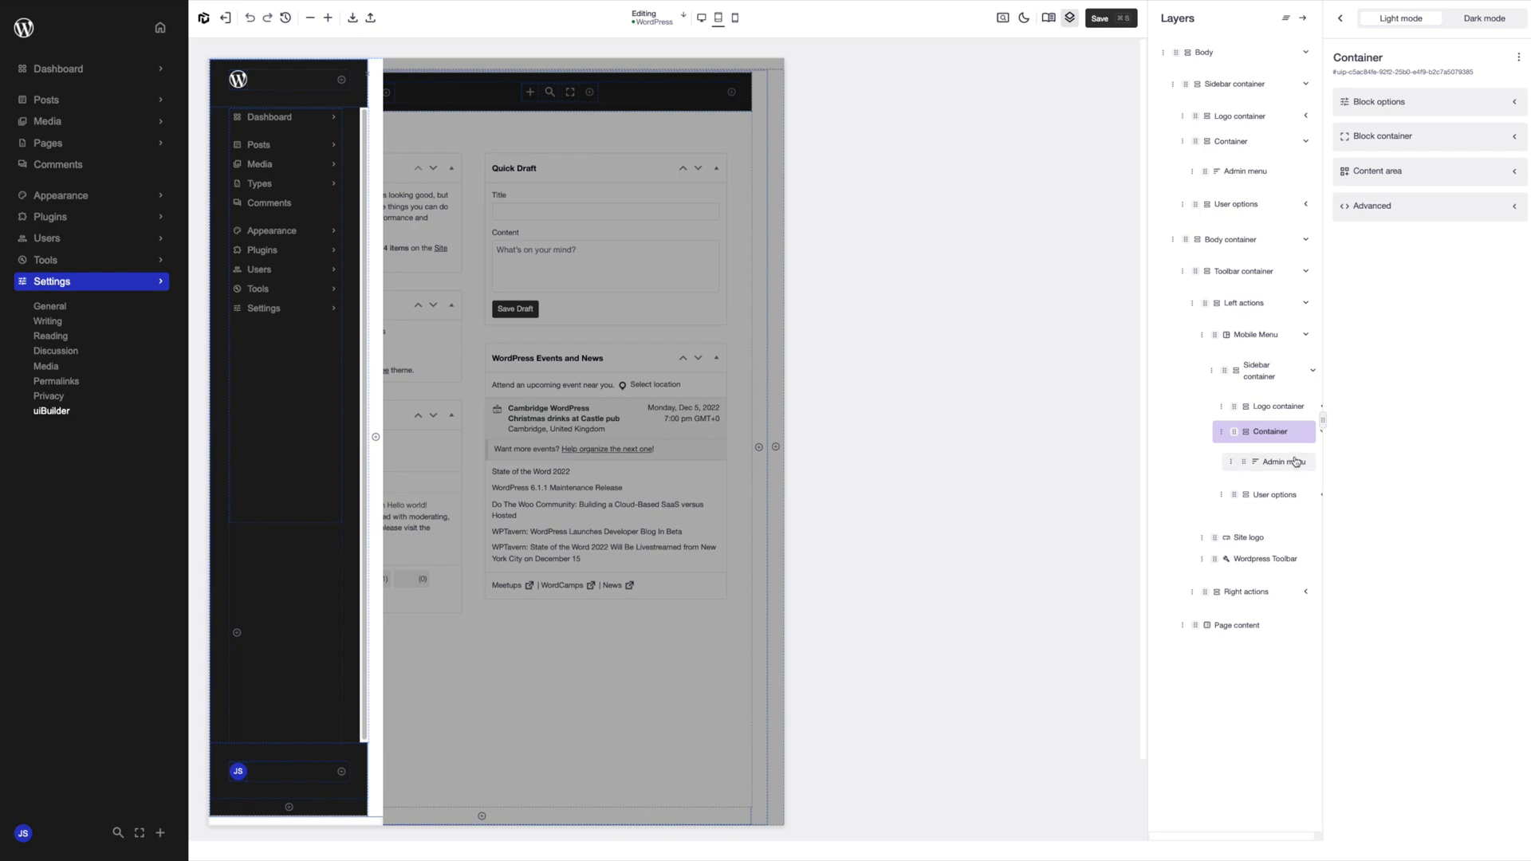
{"action": "left_click", "coordinate": [1295, 460]}
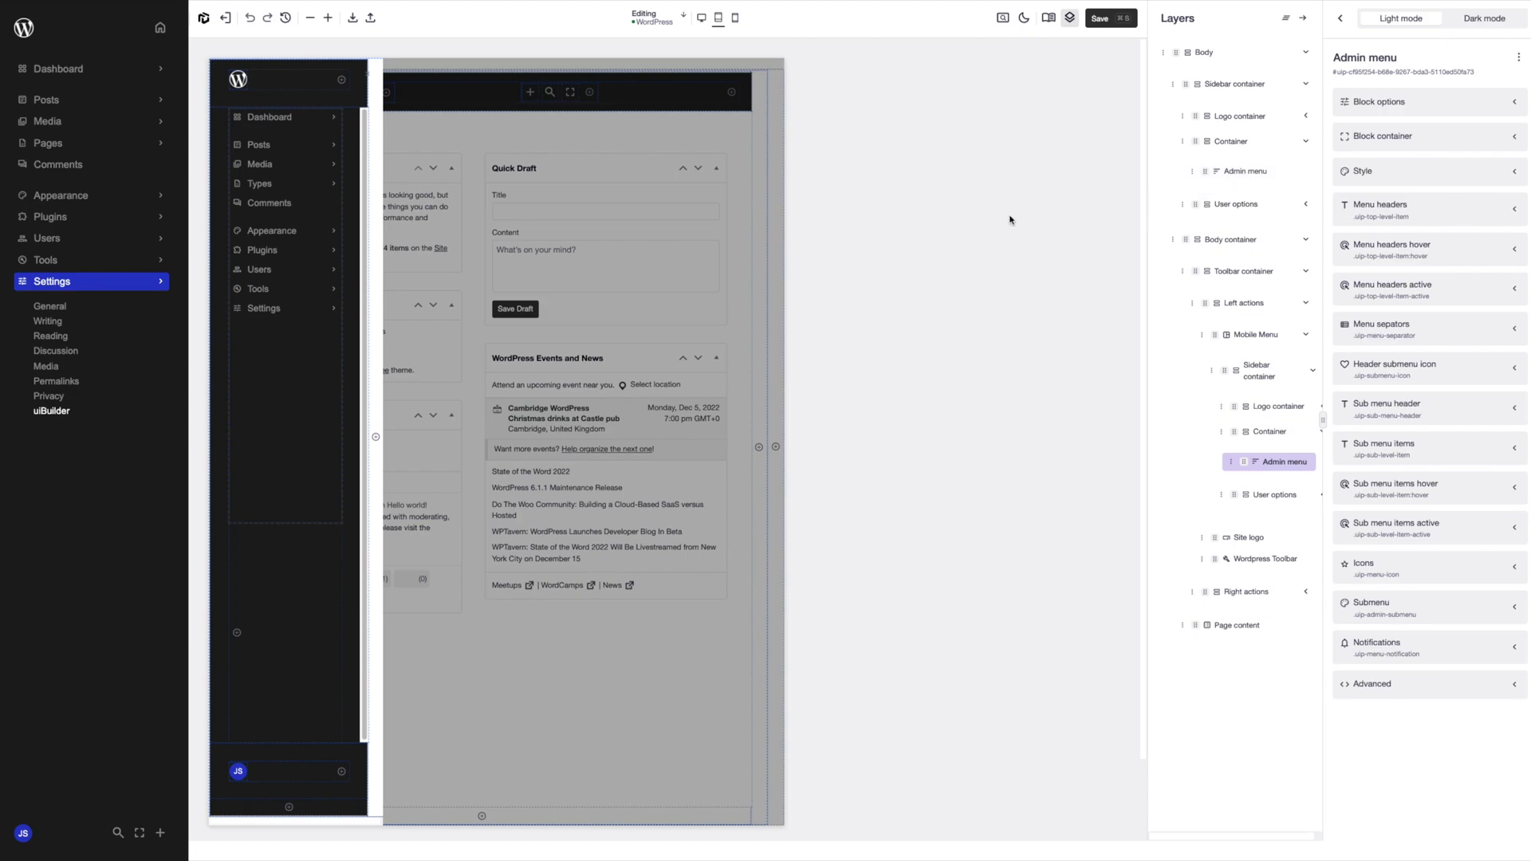
{"action": "left_click", "coordinate": [1232, 170]}
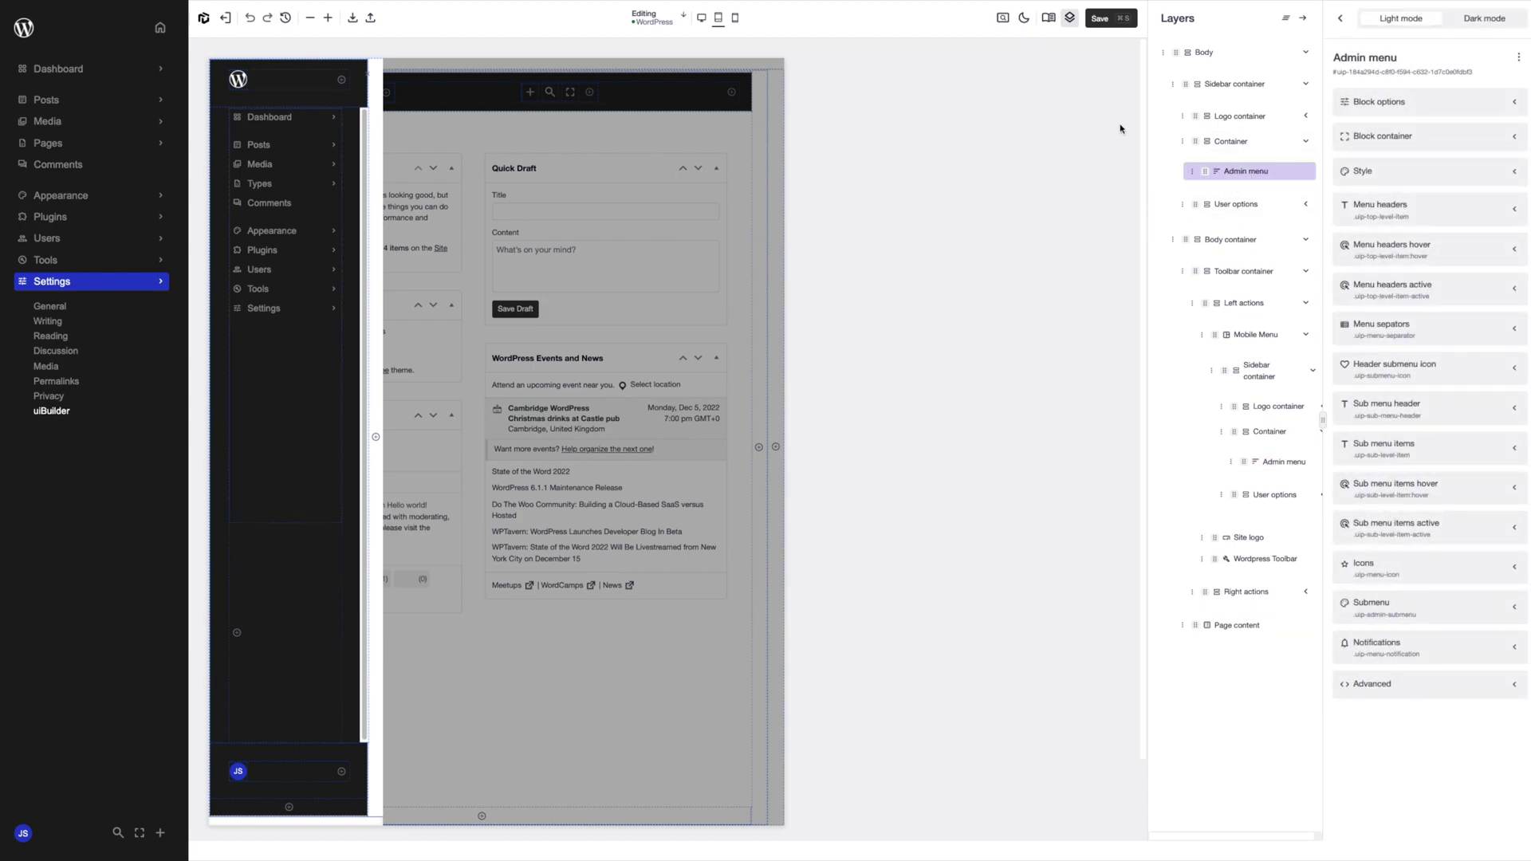
{"action": "left_click", "coordinate": [701, 19]}
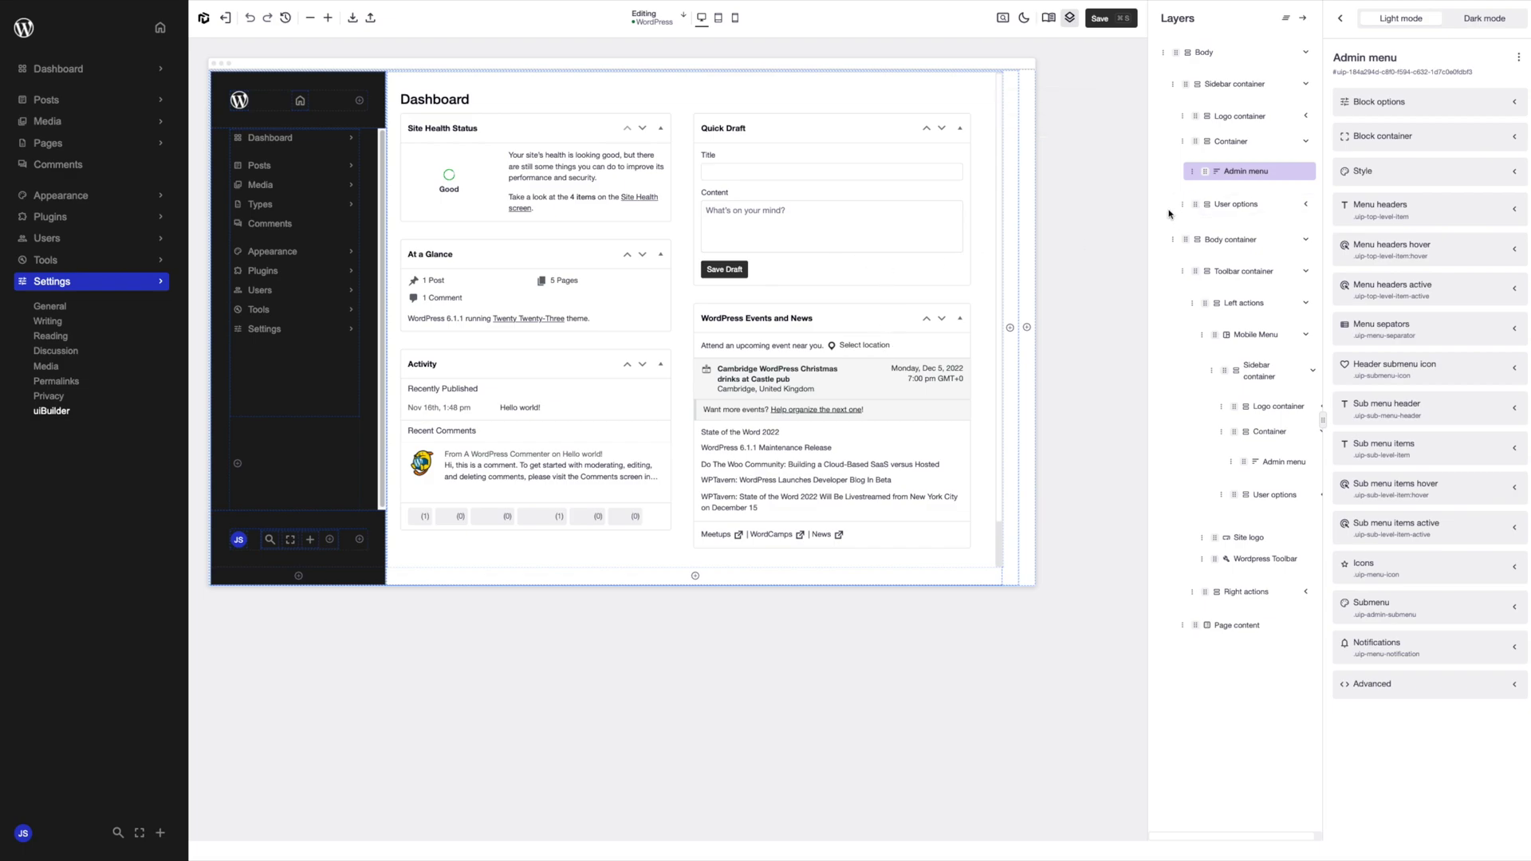
Step: Confirm the Patterns tab is empty, then reselect the sidebar Admin menu block
{"action": "left_click", "coordinate": [1340, 18]}
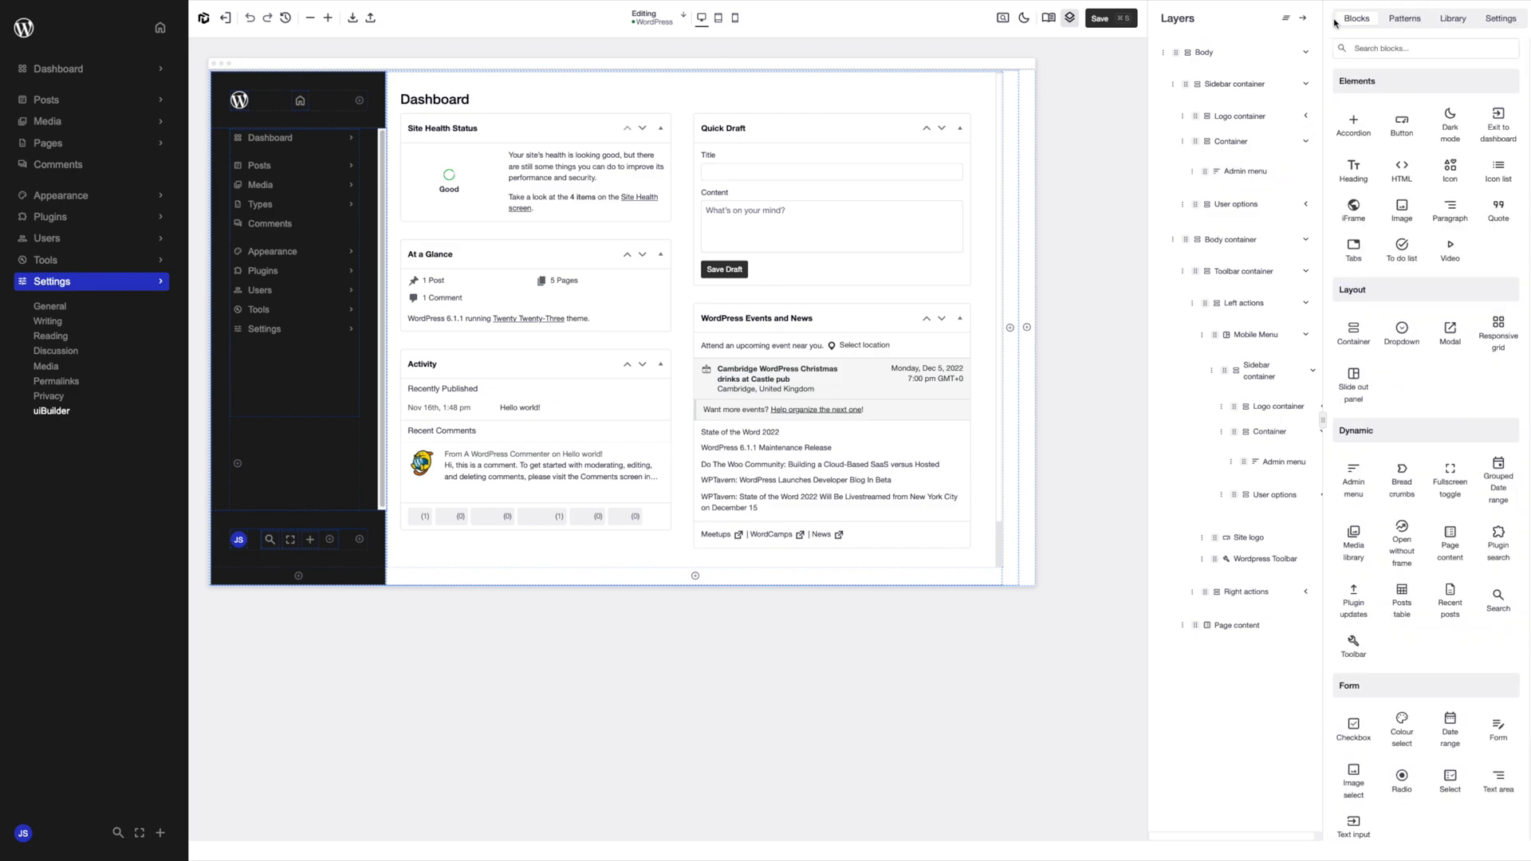
{"action": "left_click", "coordinate": [1405, 17]}
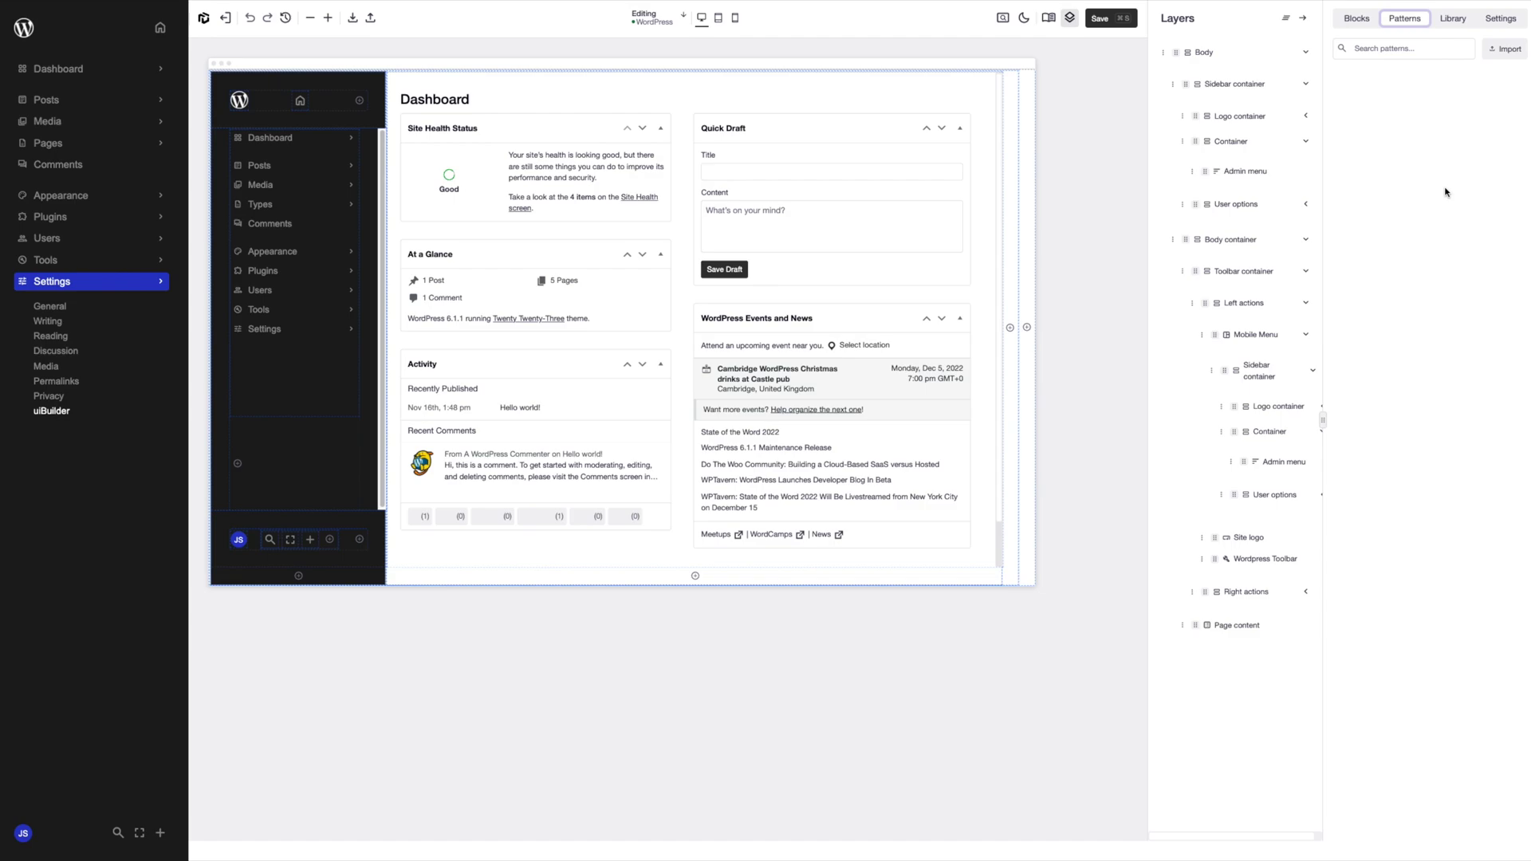
{"action": "left_click", "coordinate": [1254, 178]}
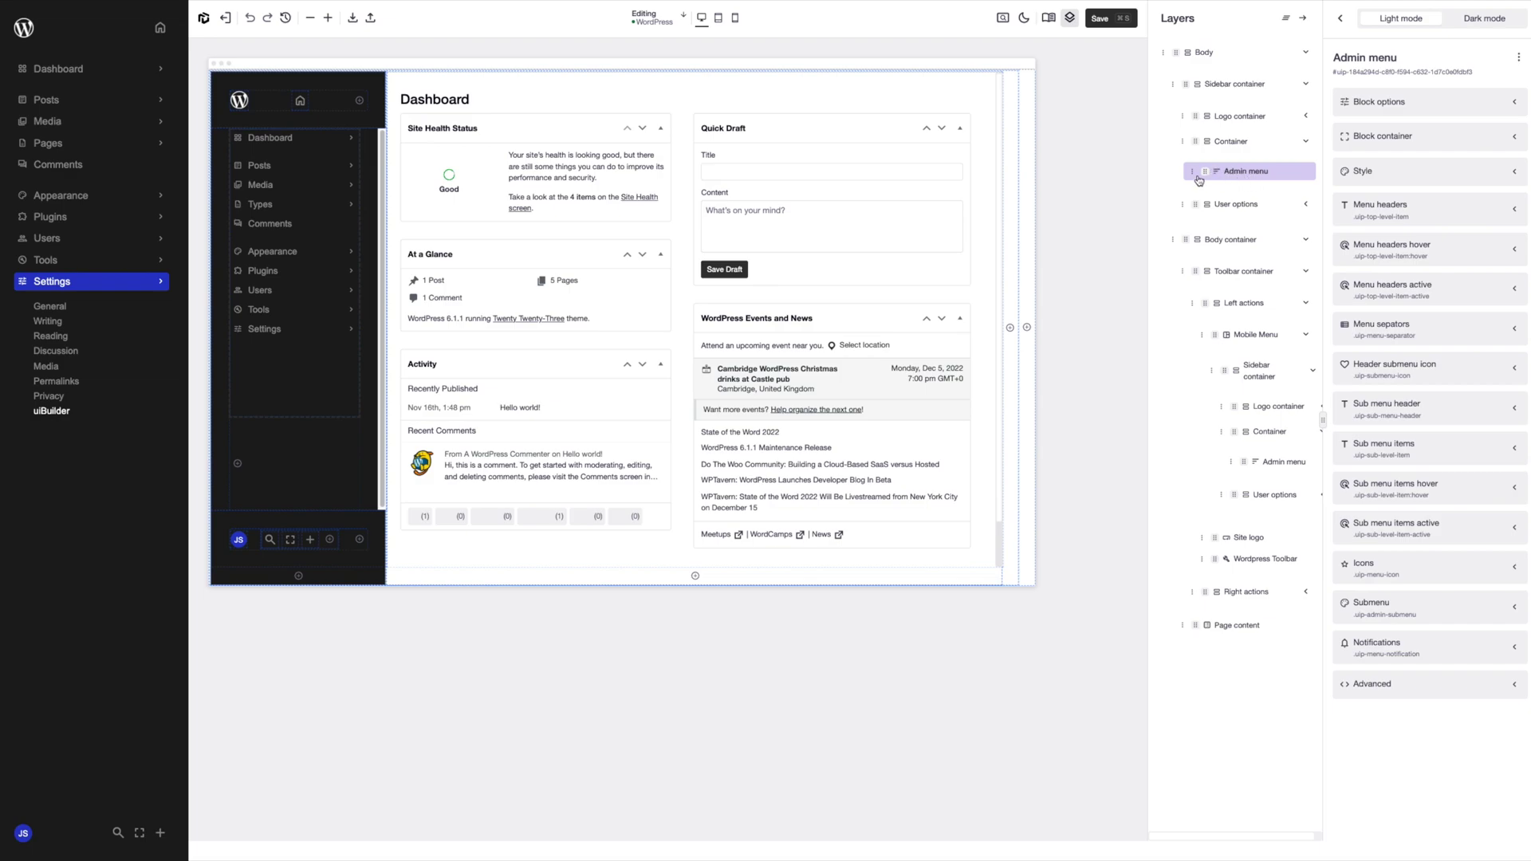
{"action": "mouse_move", "coordinate": [385, 205]}
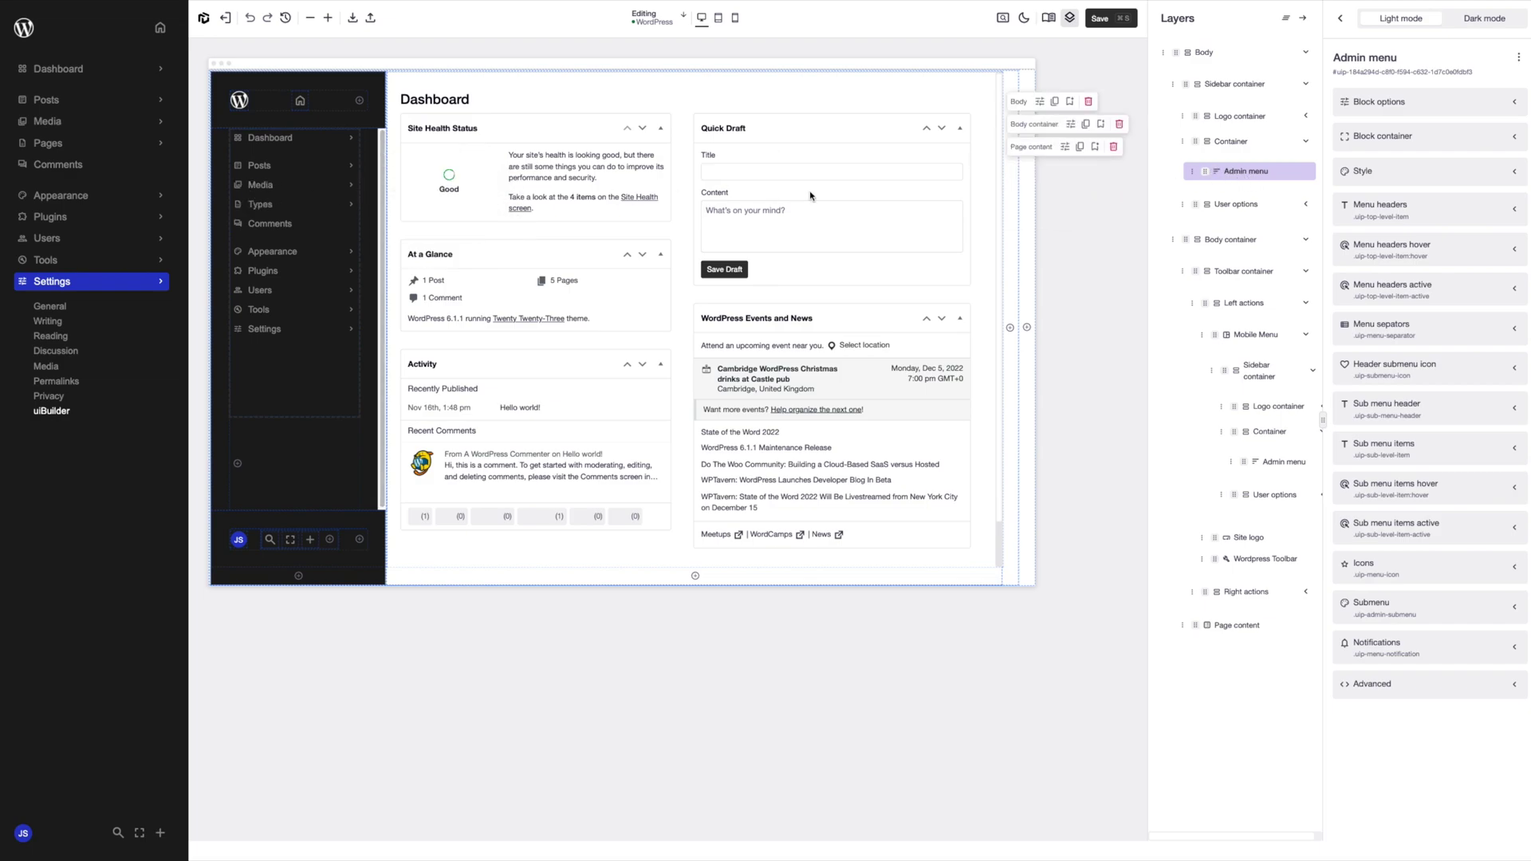
{"action": "mouse_move", "coordinate": [308, 165]}
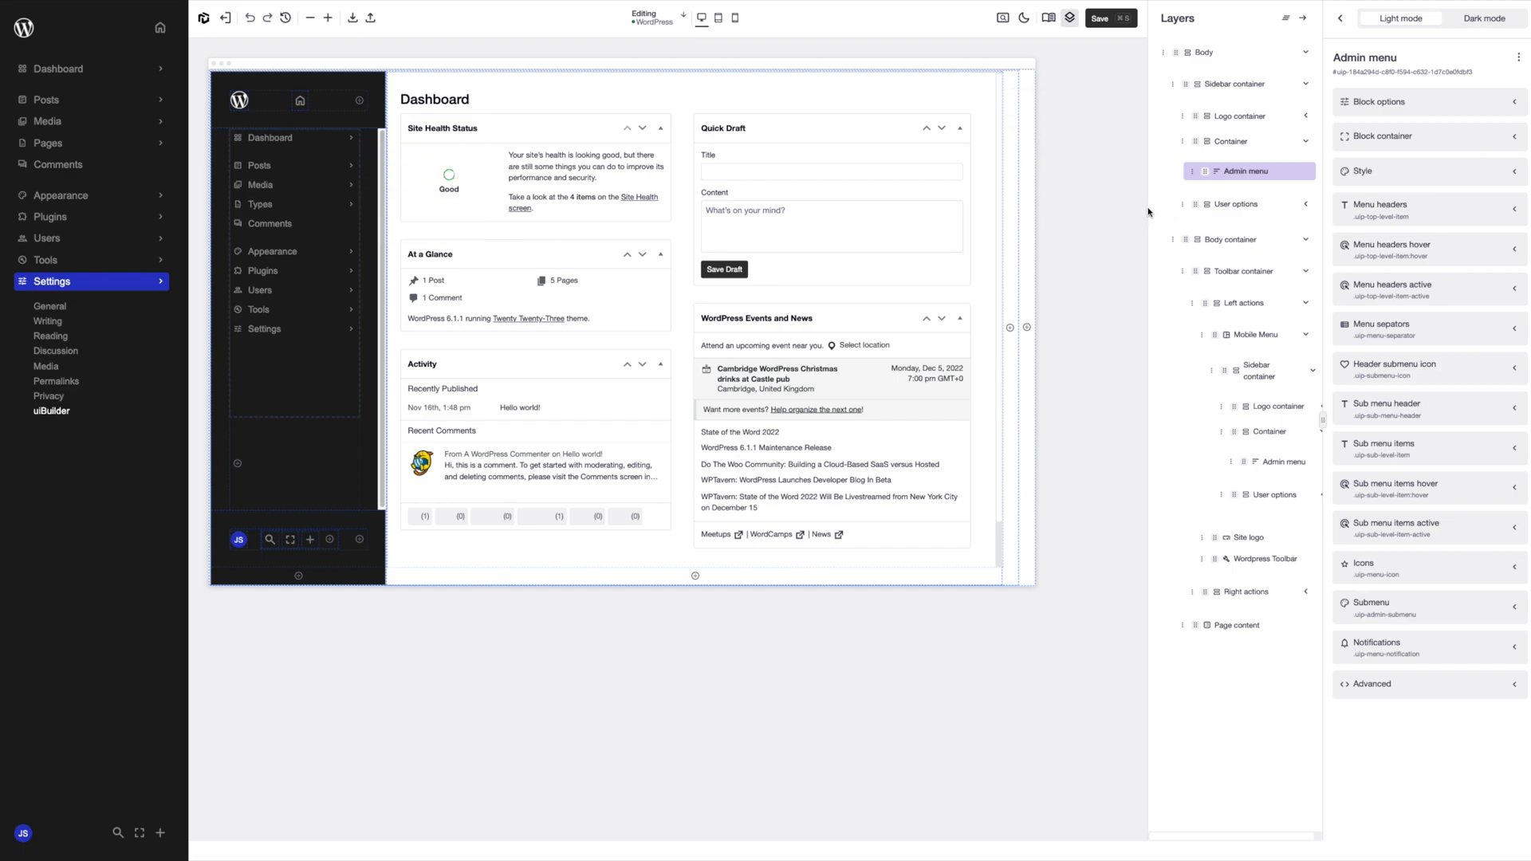
{"action": "mouse_move", "coordinate": [1193, 173]}
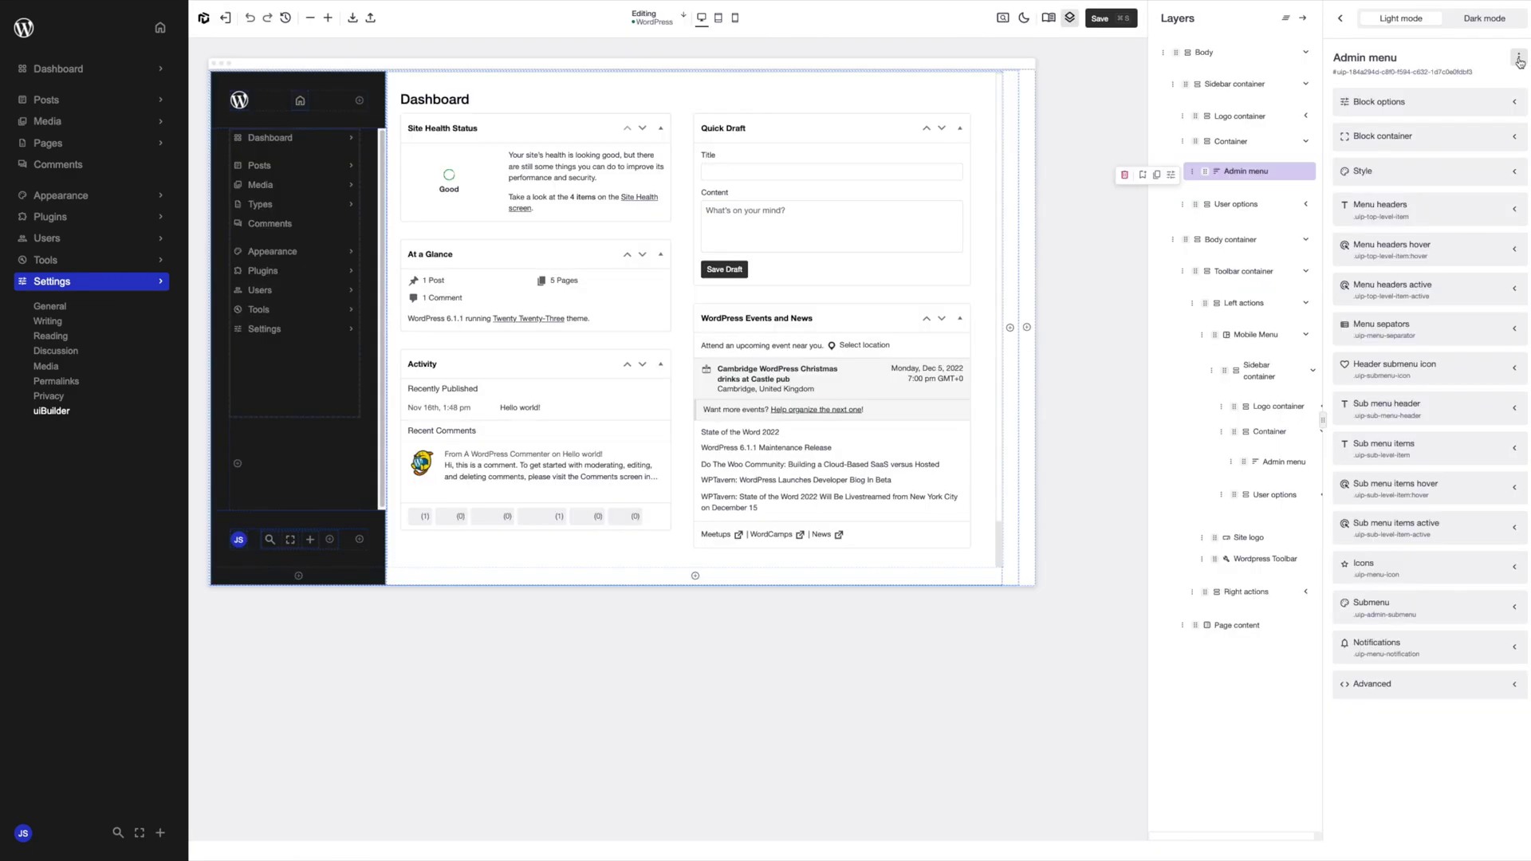
Step: Save the sidebar Admin menu as a Block pattern 'My custom mneu' with the 'menu' icon
{"action": "left_click", "coordinate": [1519, 60]}
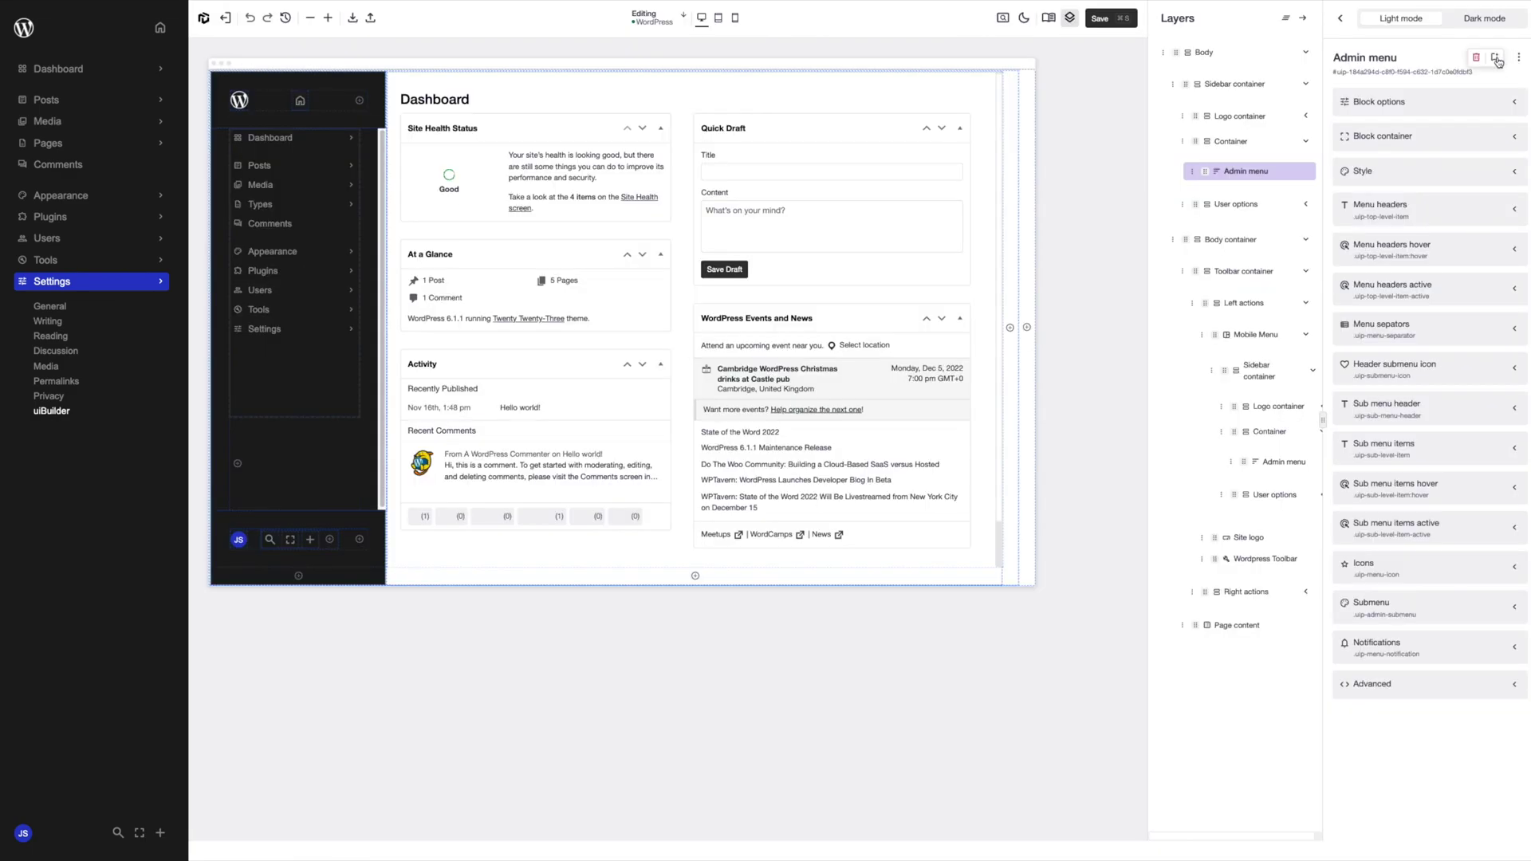
{"action": "left_click", "coordinate": [1497, 60]}
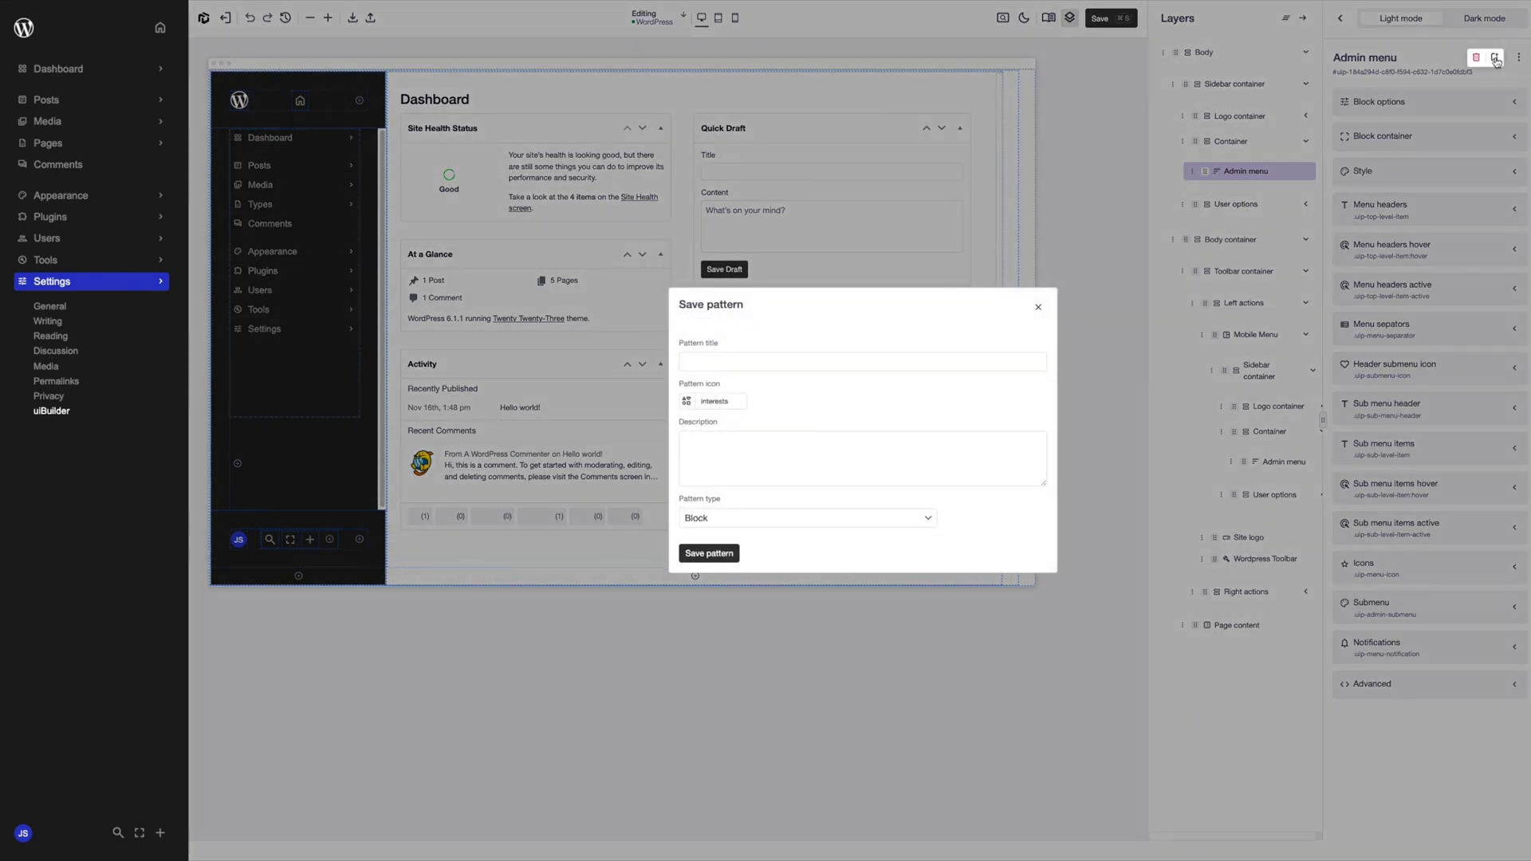
{"action": "left_click", "coordinate": [736, 363]}
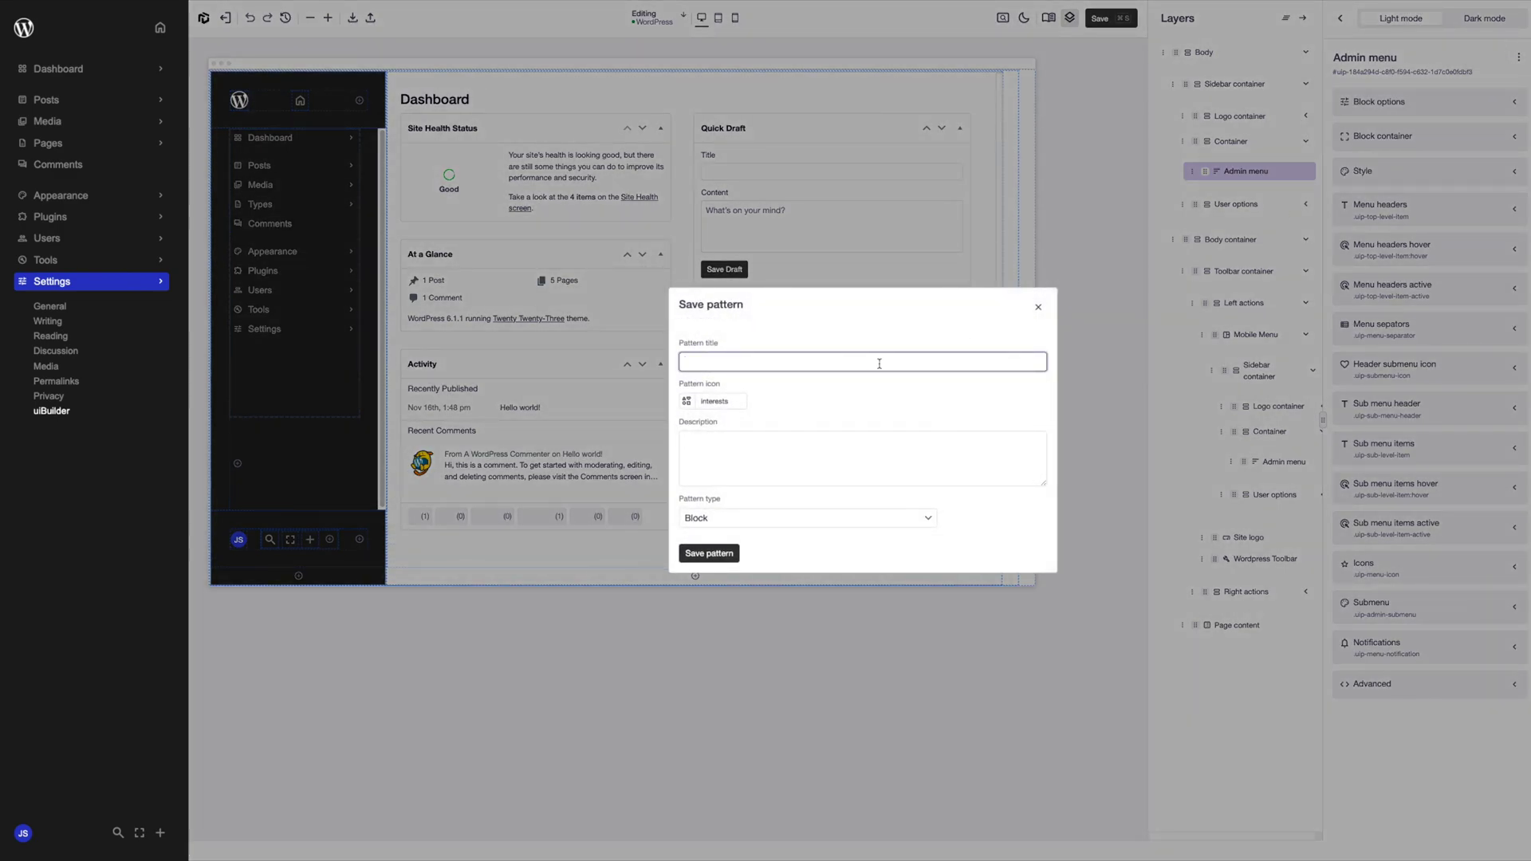
{"action": "type", "text": "My custom mneu"}
{"action": "left_click", "coordinate": [686, 402]}
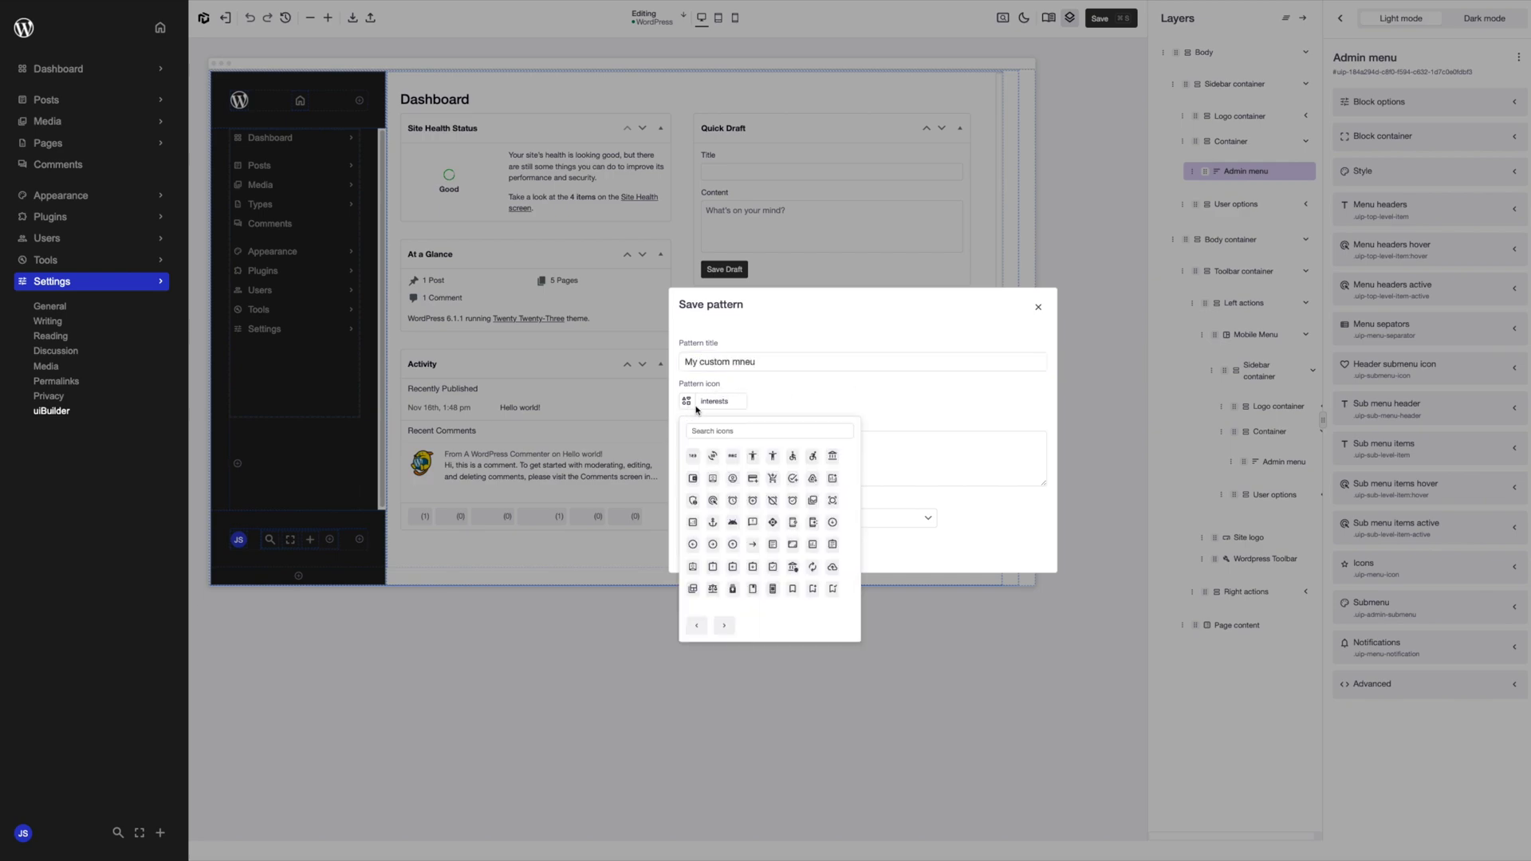
{"action": "left_click", "coordinate": [758, 431]}
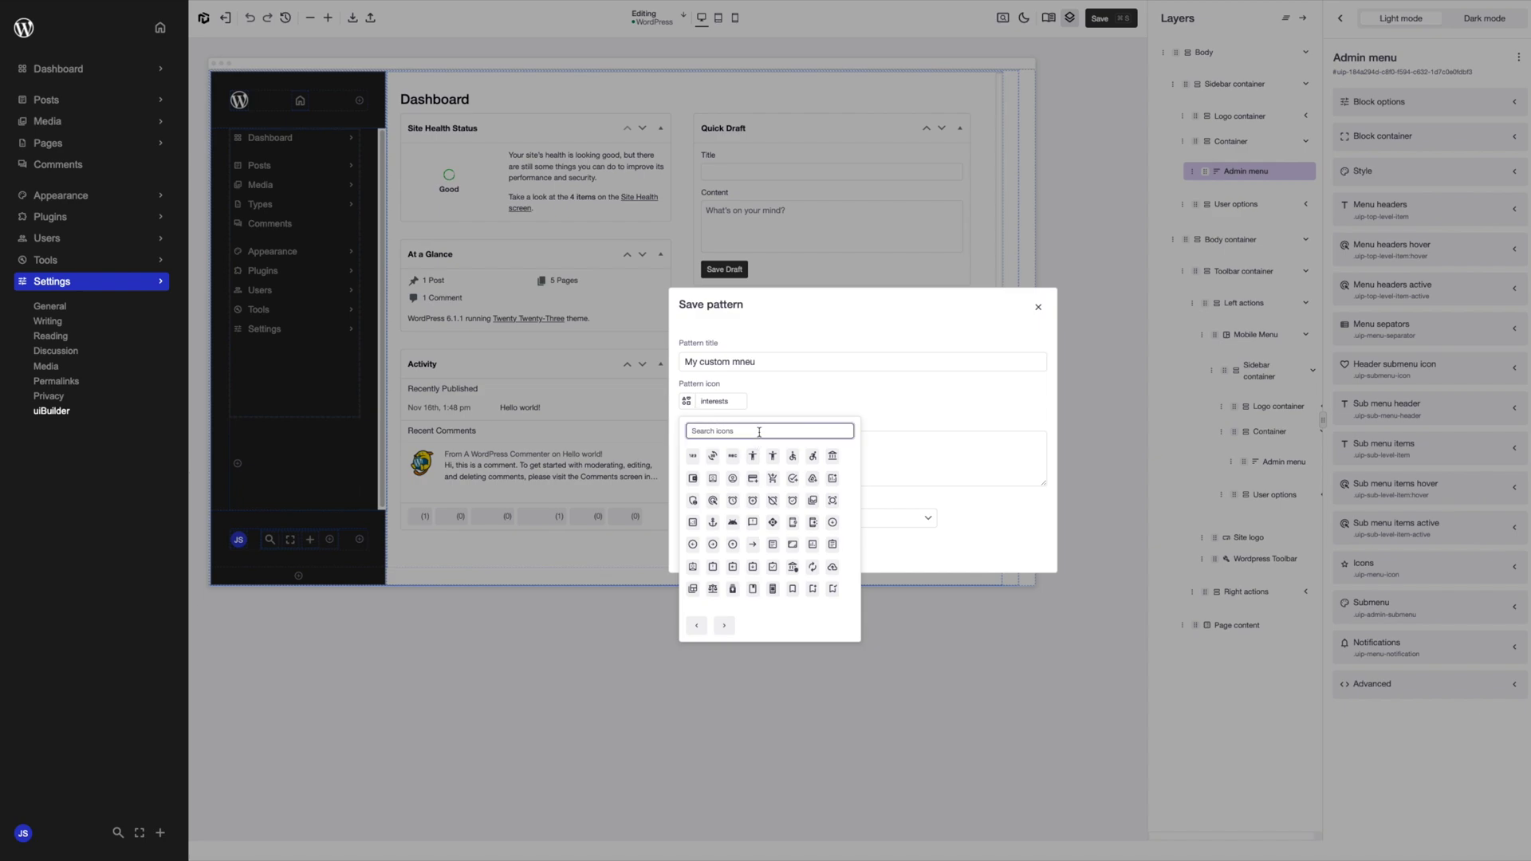
{"action": "type", "text": "menu"}
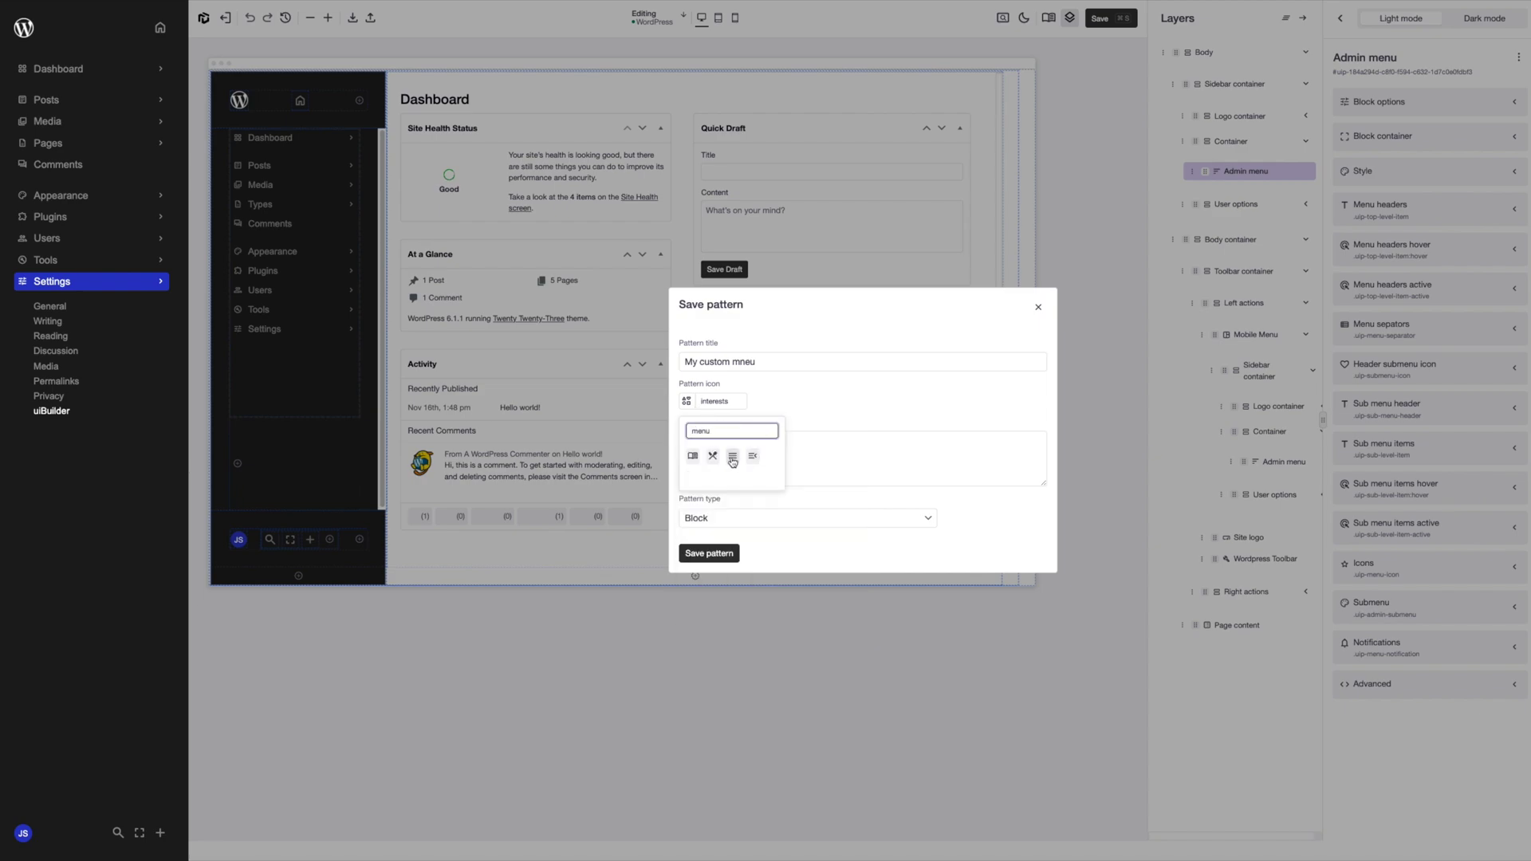
{"action": "left_click", "coordinate": [732, 458]}
{"action": "left_click", "coordinate": [805, 424]}
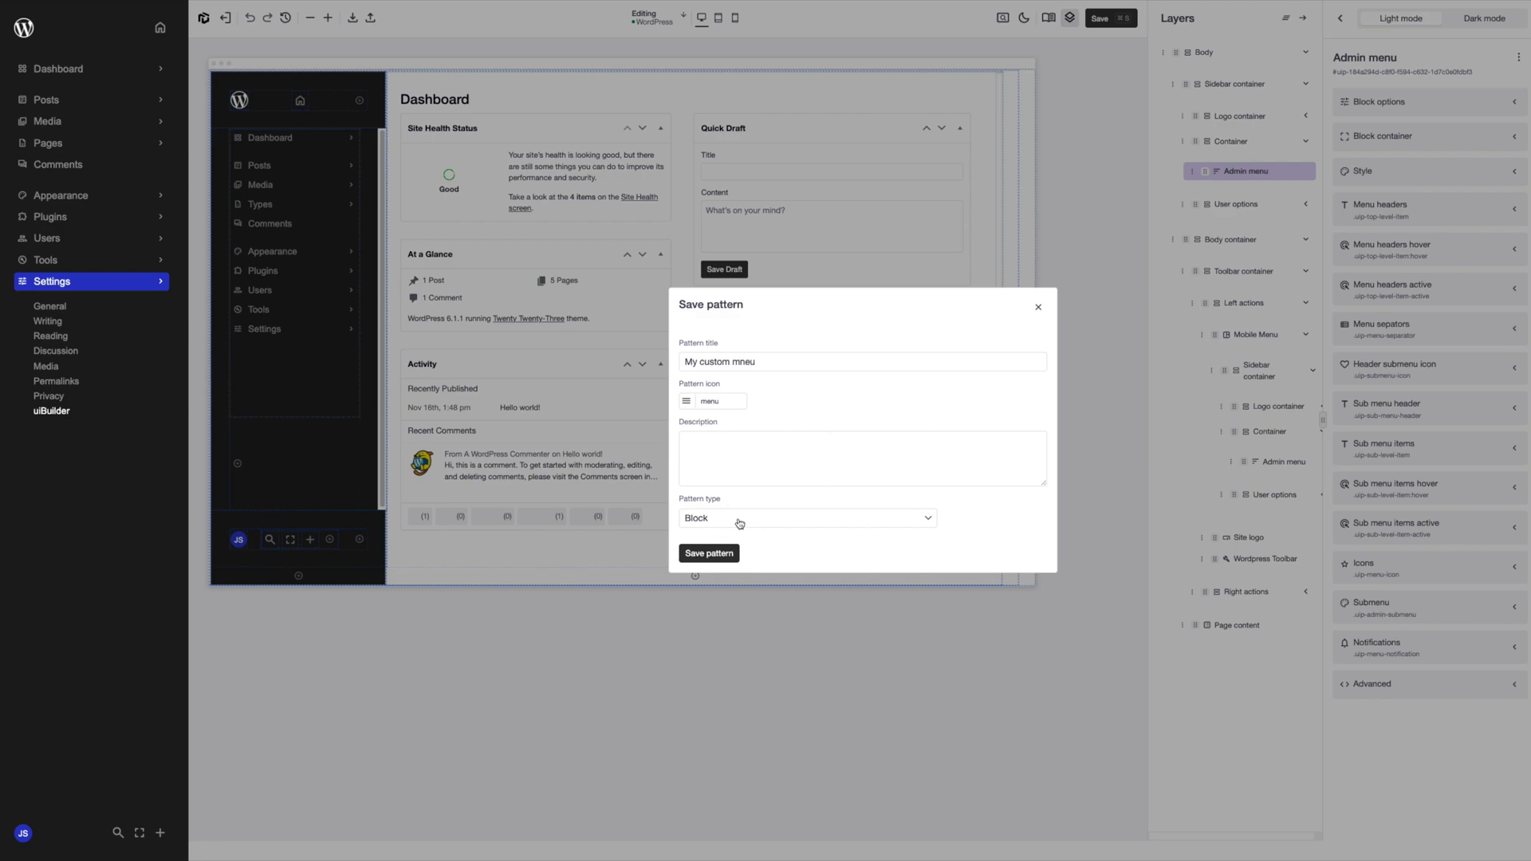
{"action": "left_click", "coordinate": [795, 526]}
{"action": "left_click", "coordinate": [834, 536]}
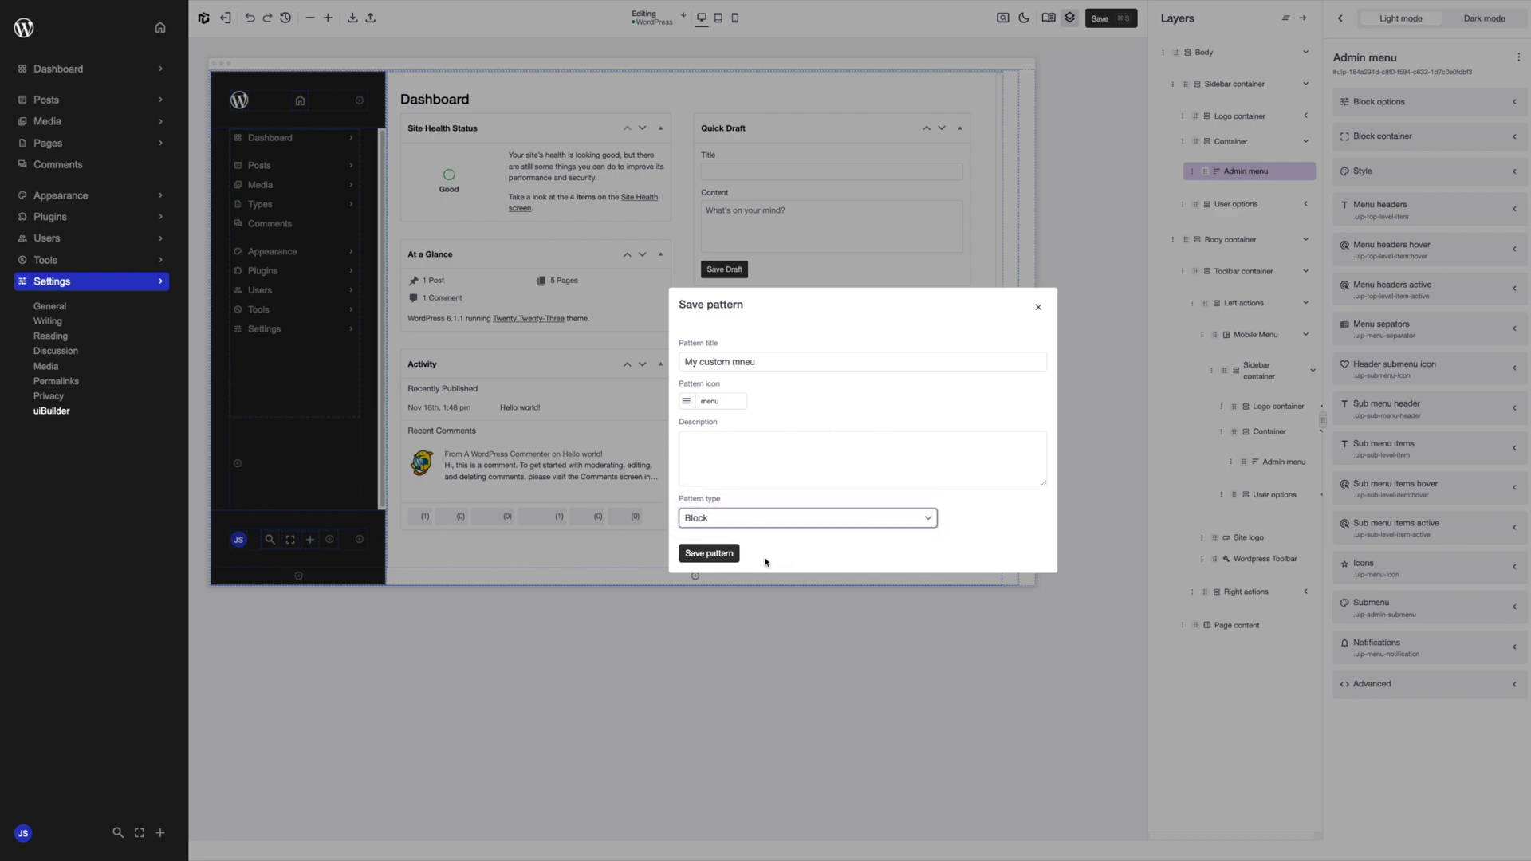
{"action": "left_click", "coordinate": [709, 553]}
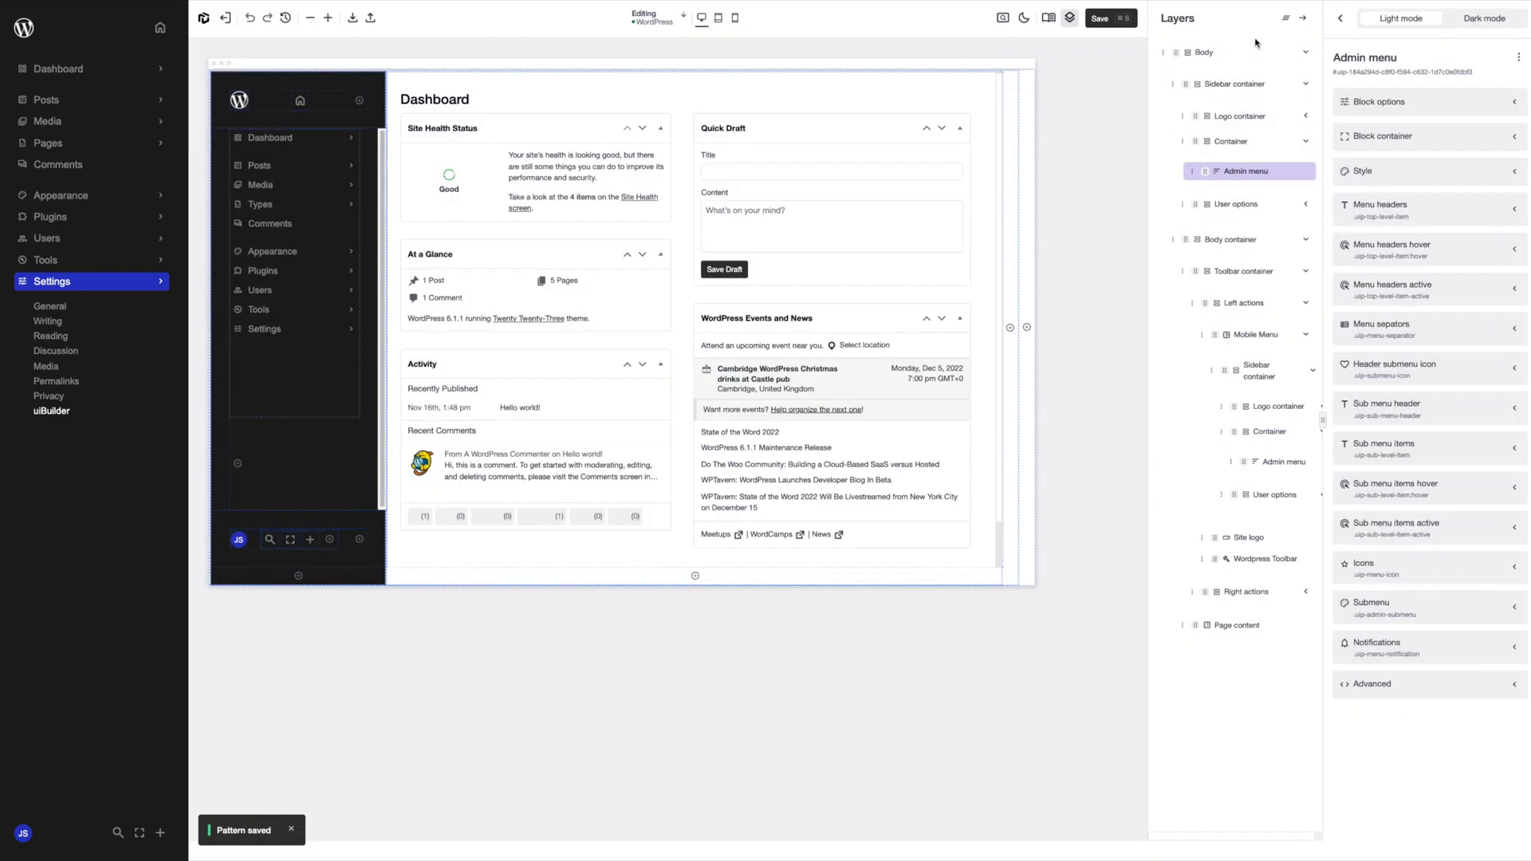
Step: In tablet preview, delete the Admin menu block from the mobile menu's Container
{"action": "left_click", "coordinate": [1340, 18]}
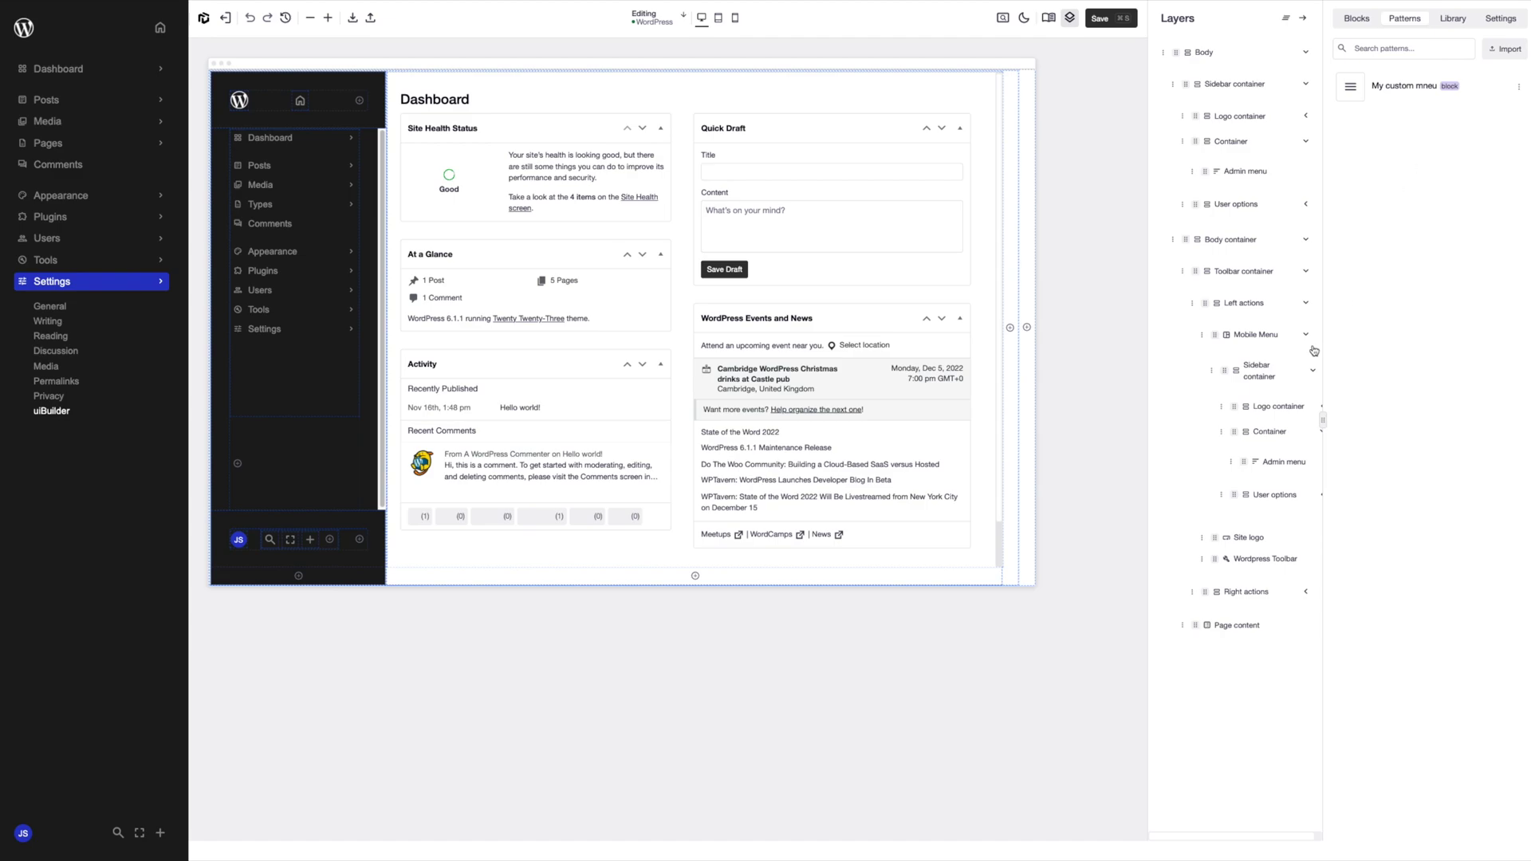
{"action": "left_click", "coordinate": [718, 19]}
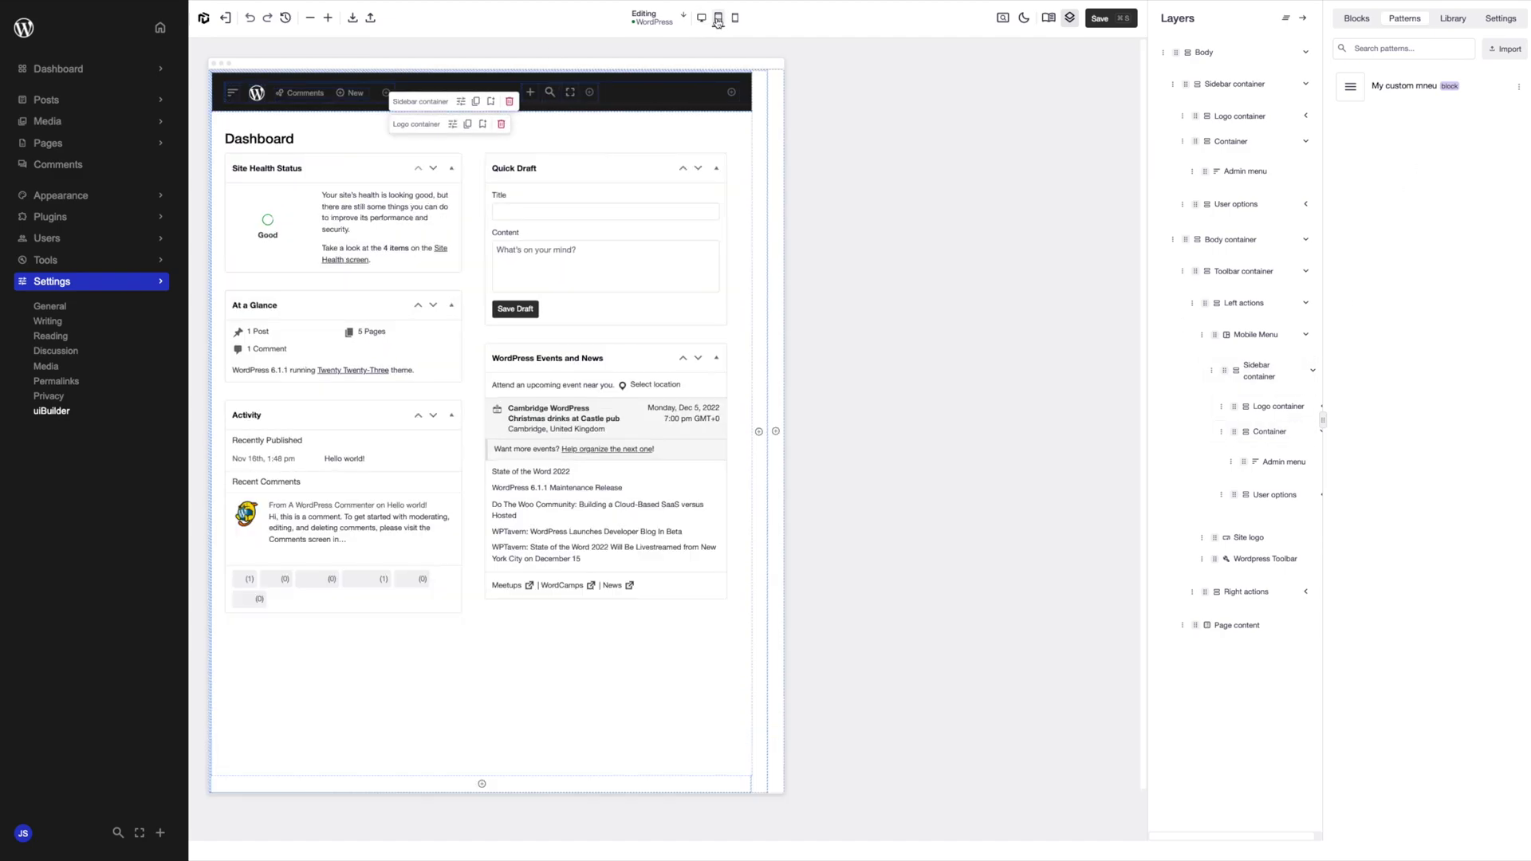
{"action": "left_click", "coordinate": [232, 92]}
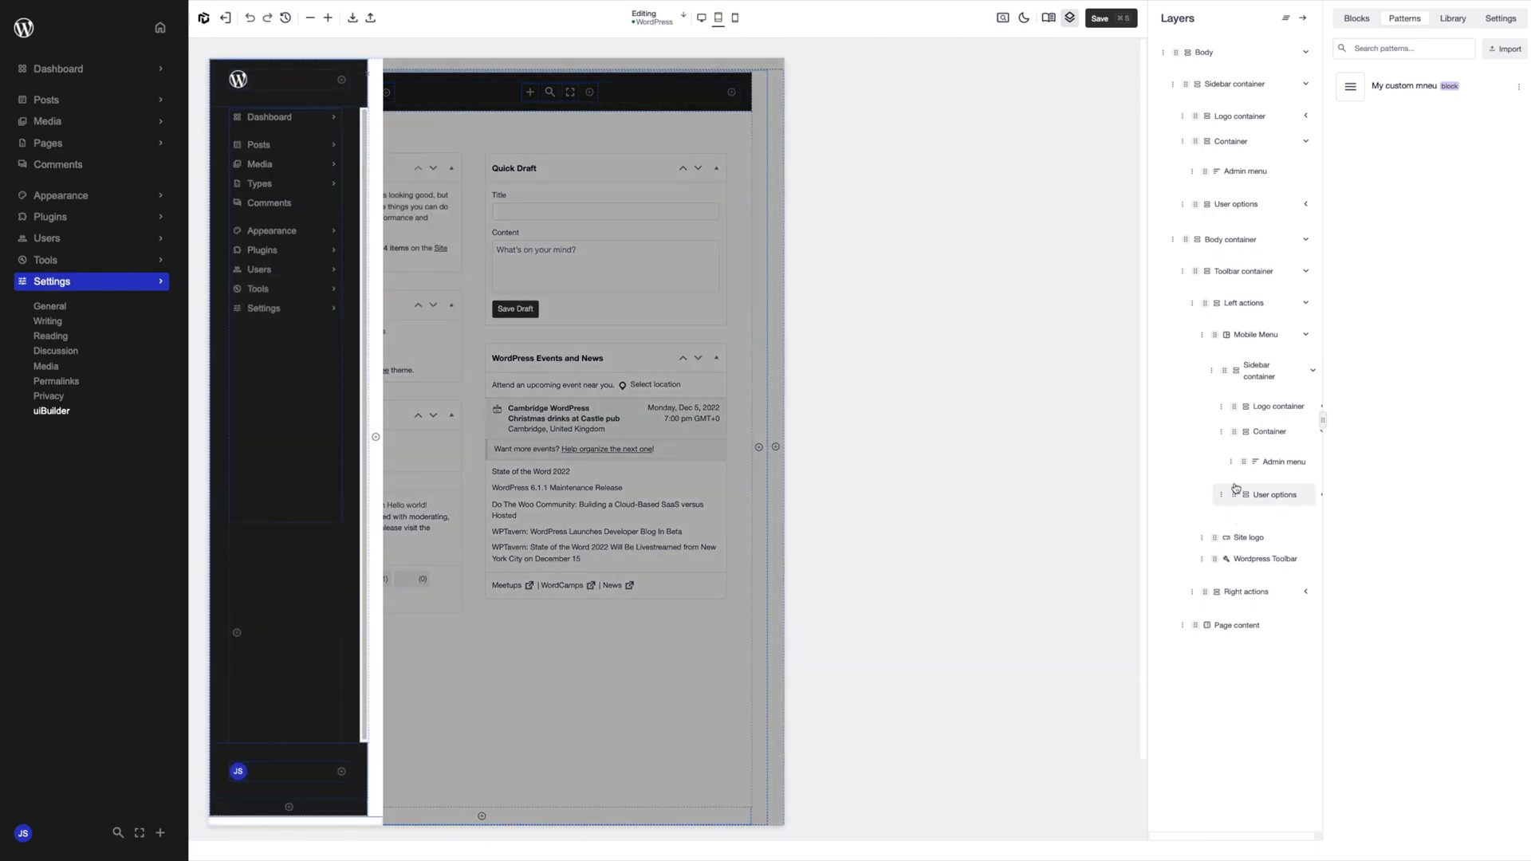
{"action": "left_click", "coordinate": [1275, 461]}
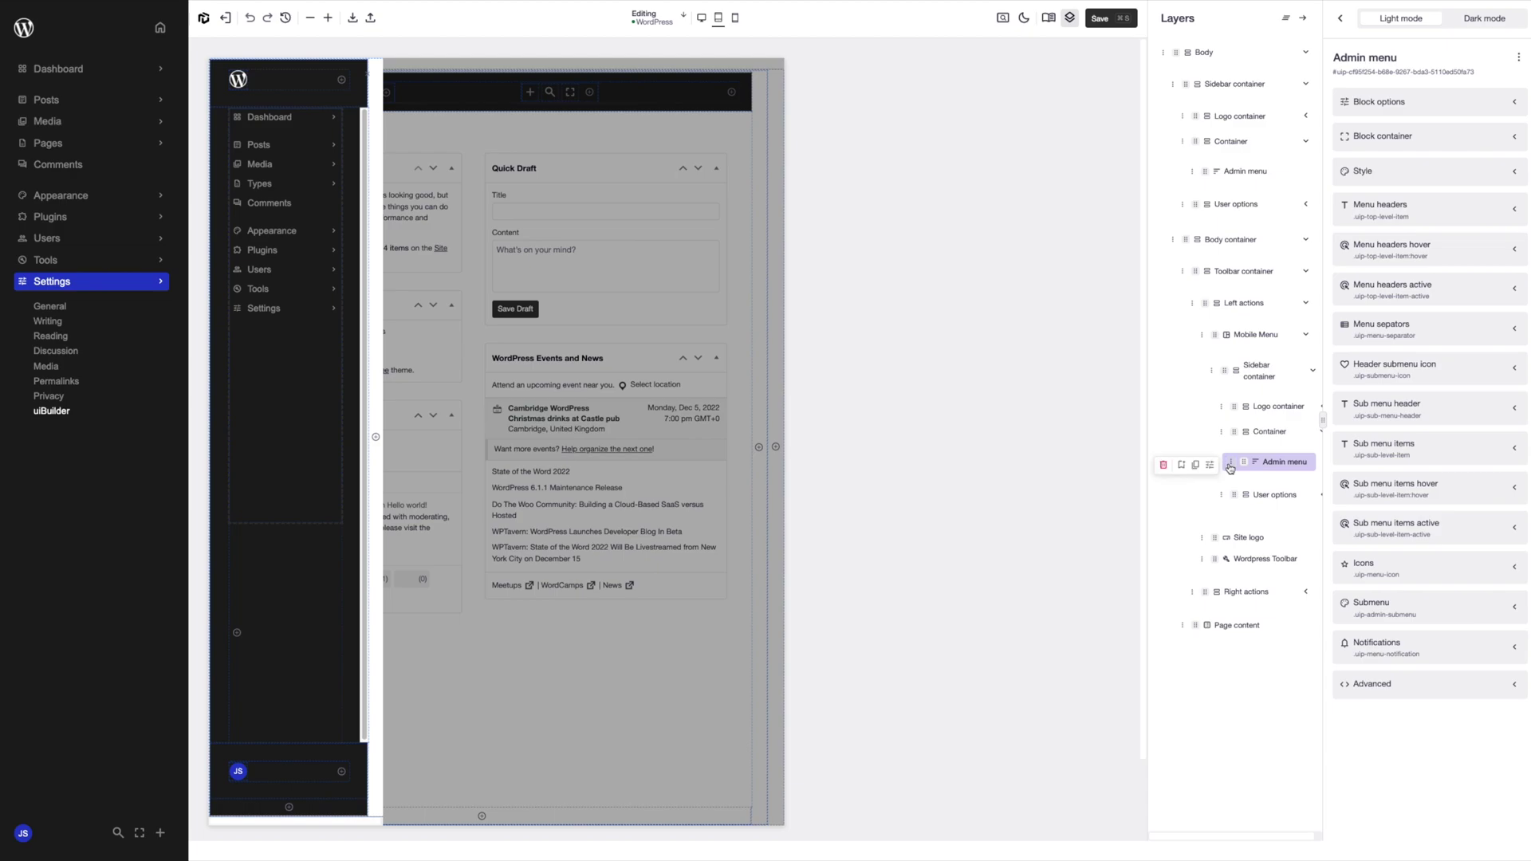
{"action": "left_click", "coordinate": [1164, 465]}
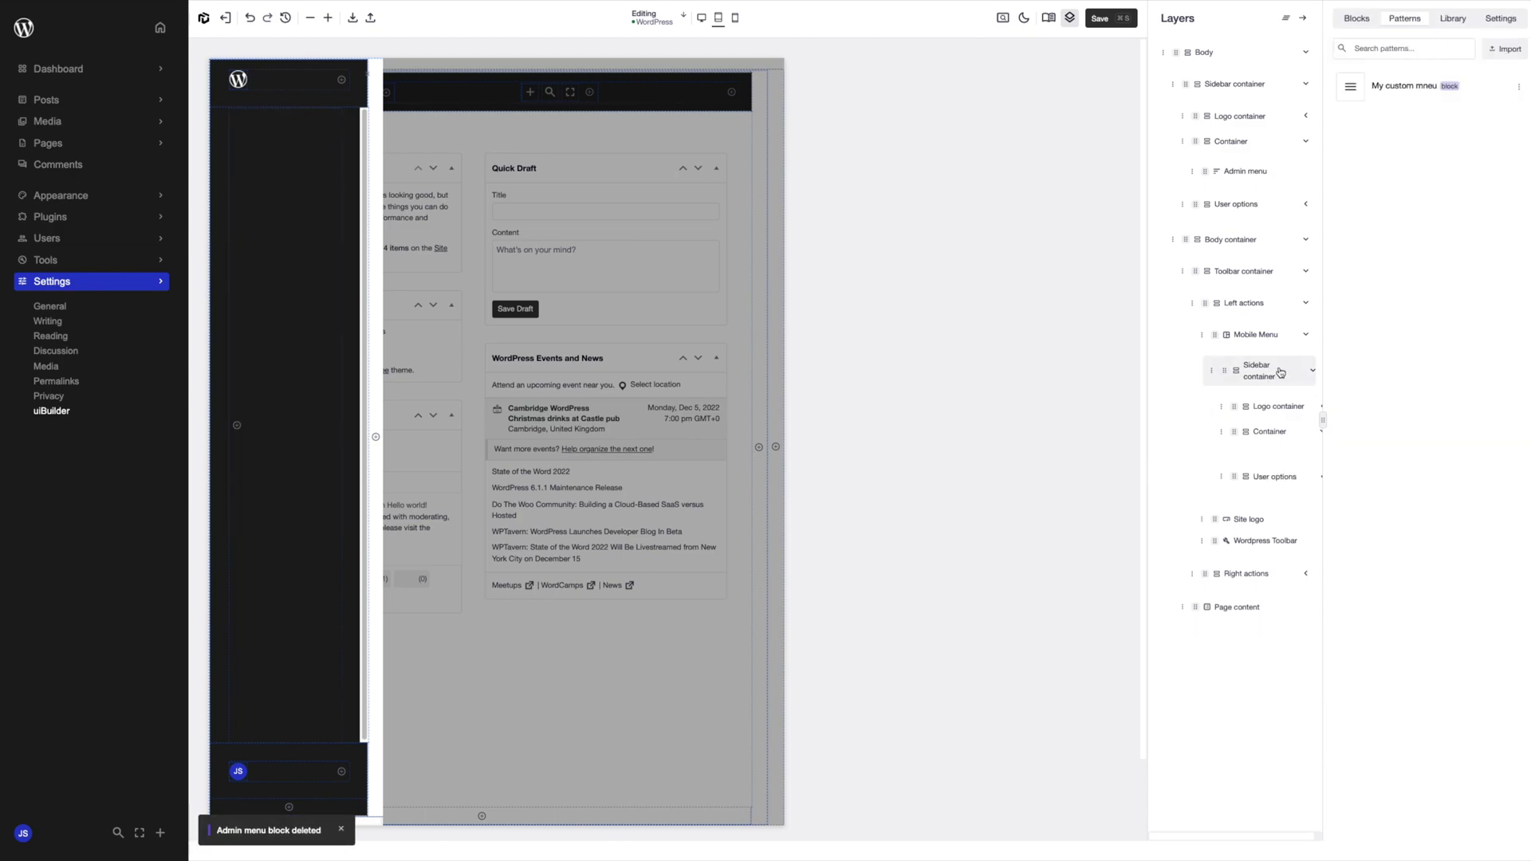
Step: Drop the 'My custom mneu' pattern into the mobile Container and test it by opening Posts
{"action": "left_click_drag", "start_coordinate": [1428, 88], "coordinate": [1290, 466]}
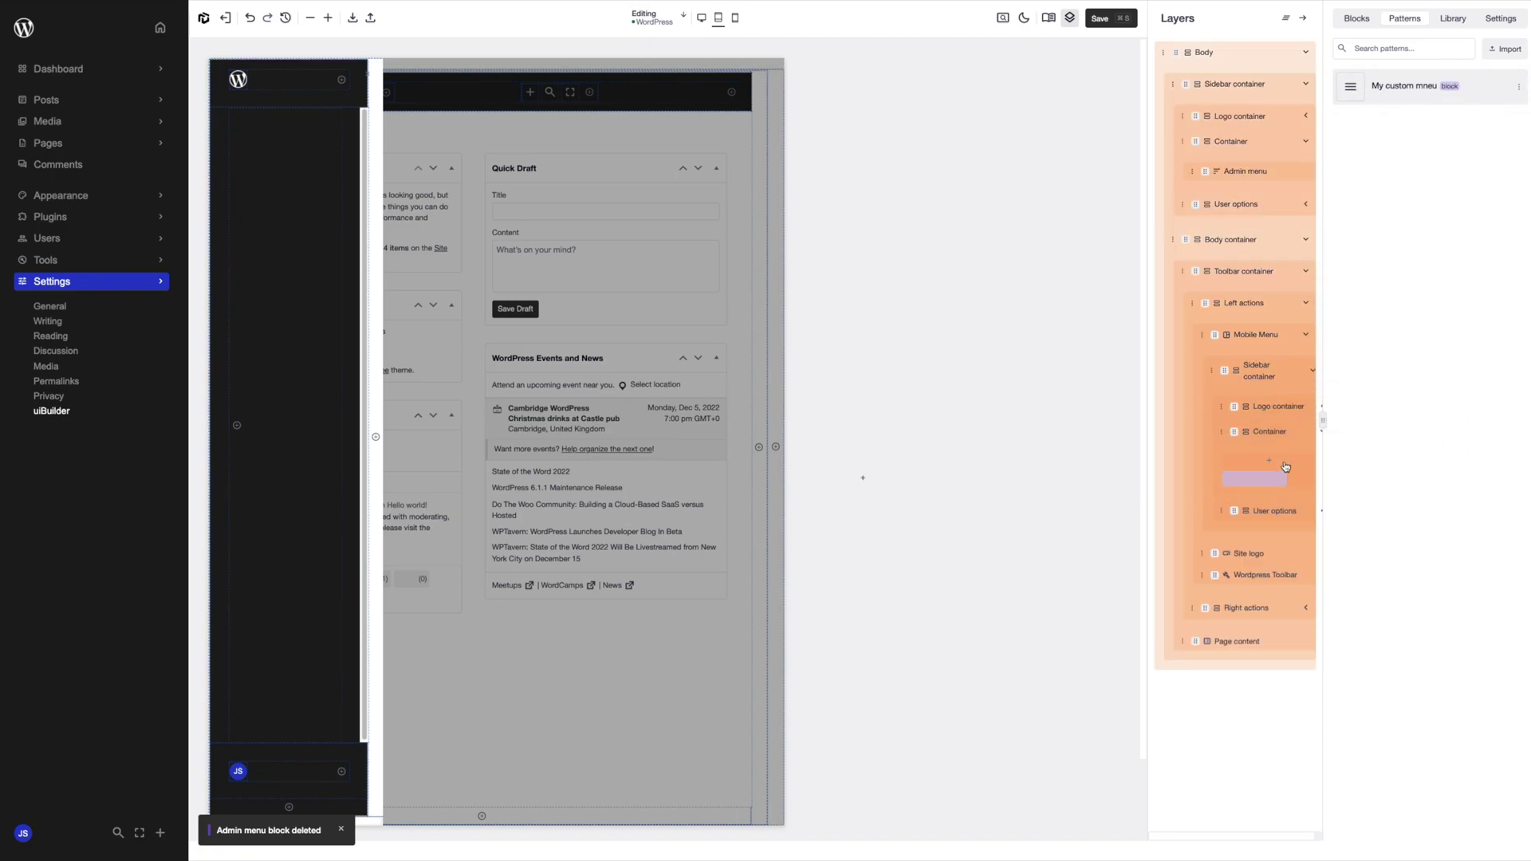
{"action": "left_click_drag", "start_coordinate": [1285, 468], "coordinate": [1287, 467]}
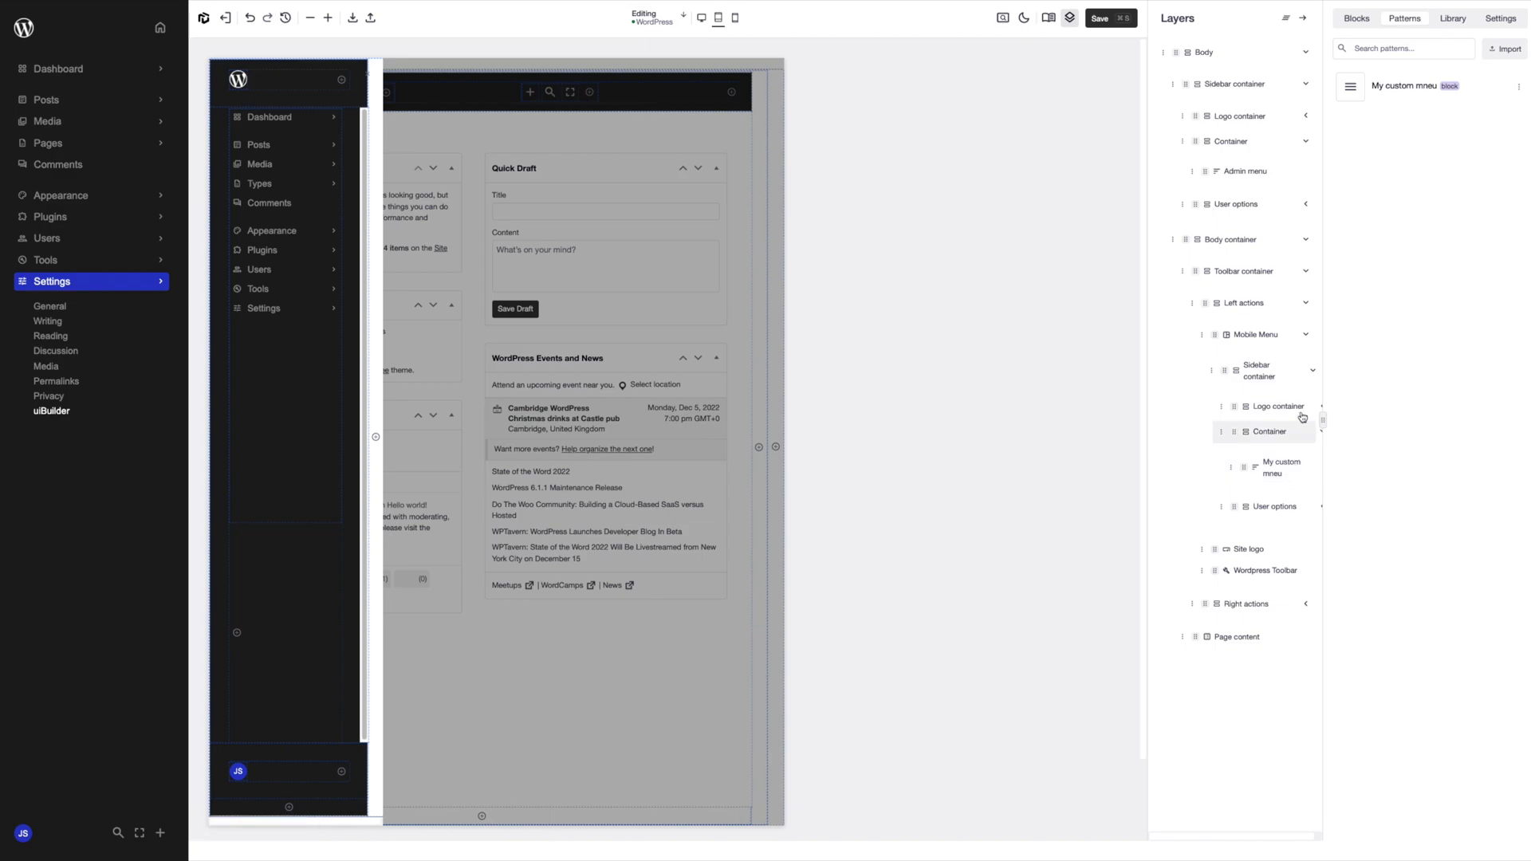
{"action": "mouse_move", "coordinate": [792, 453]}
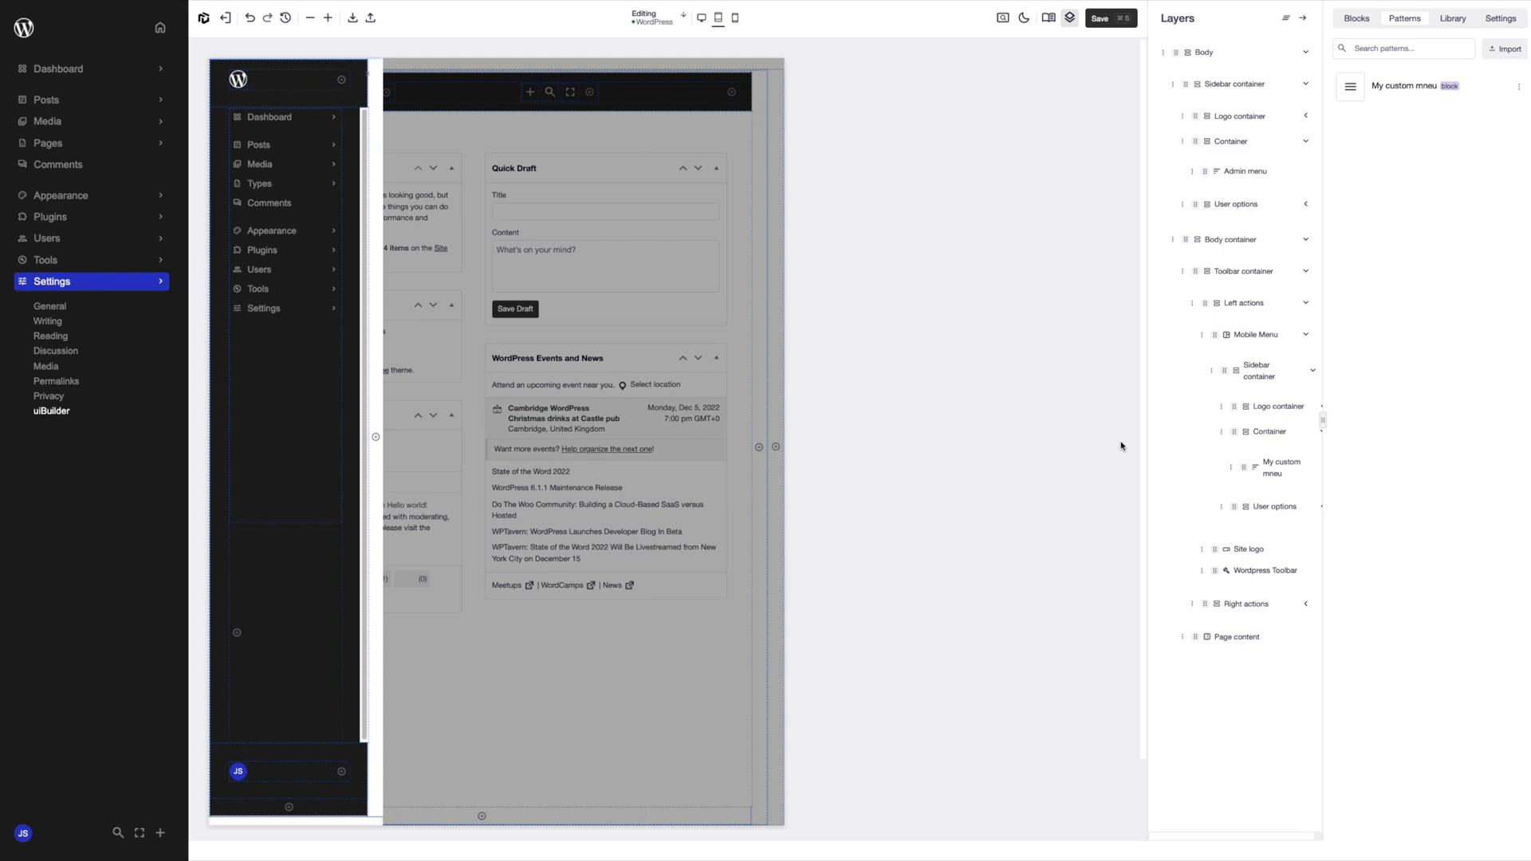
{"action": "mouse_move", "coordinate": [259, 295]}
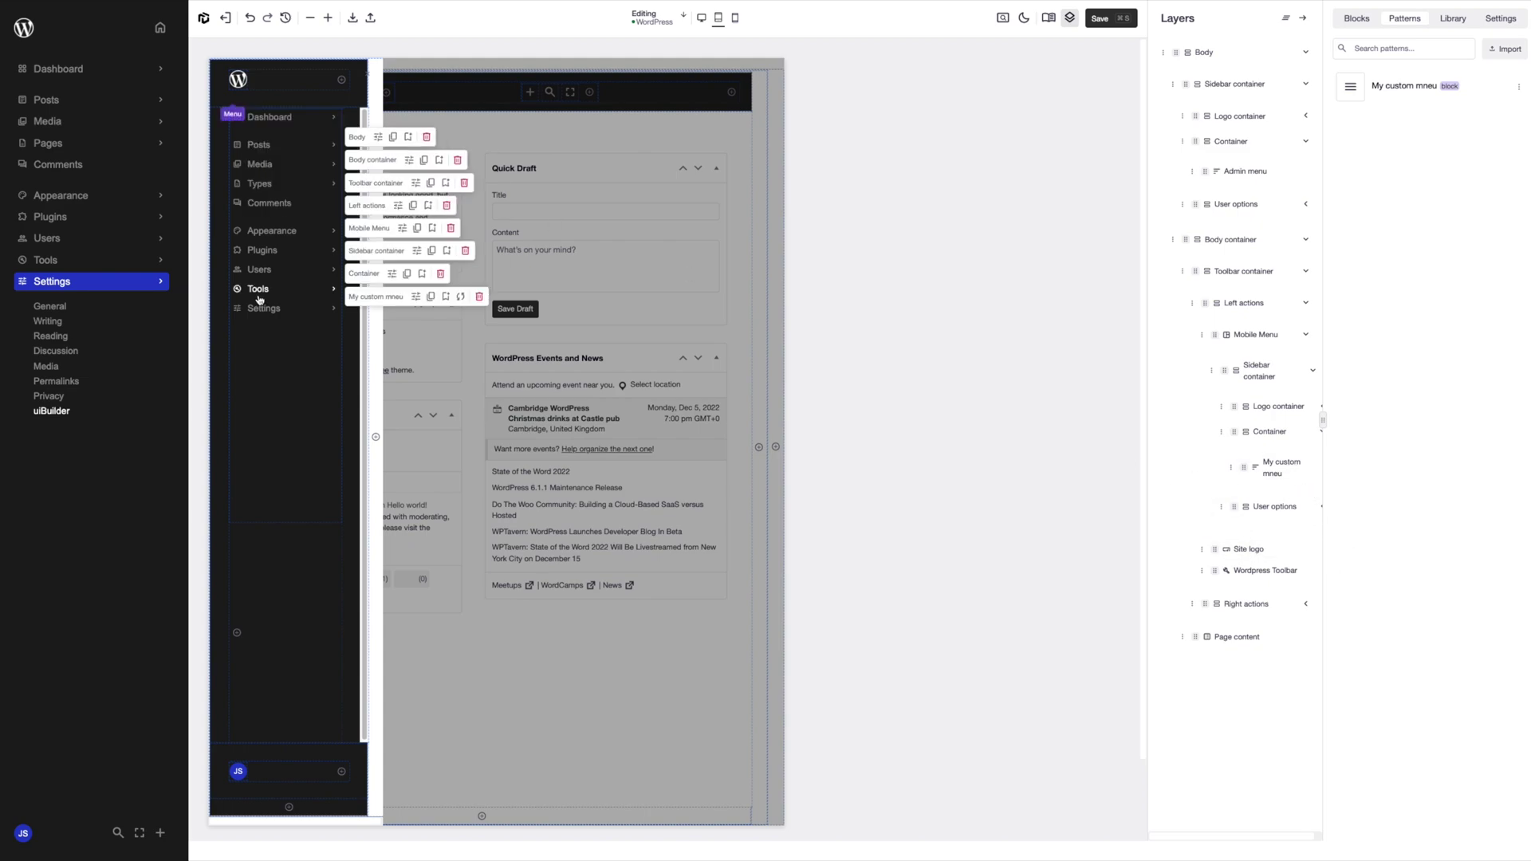
{"action": "left_click", "coordinate": [267, 148]}
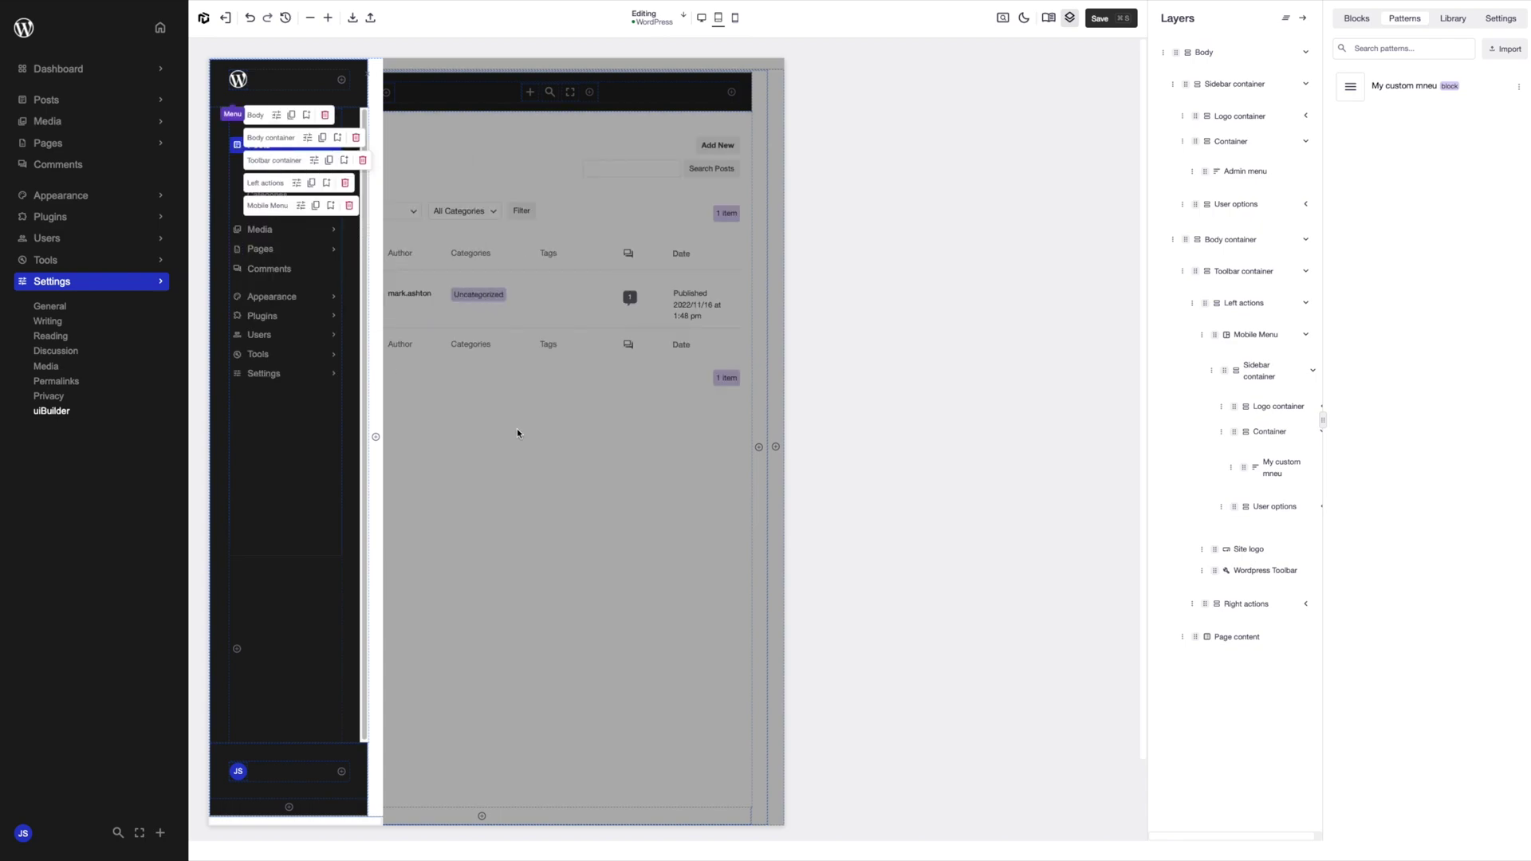
{"action": "left_click", "coordinate": [557, 447]}
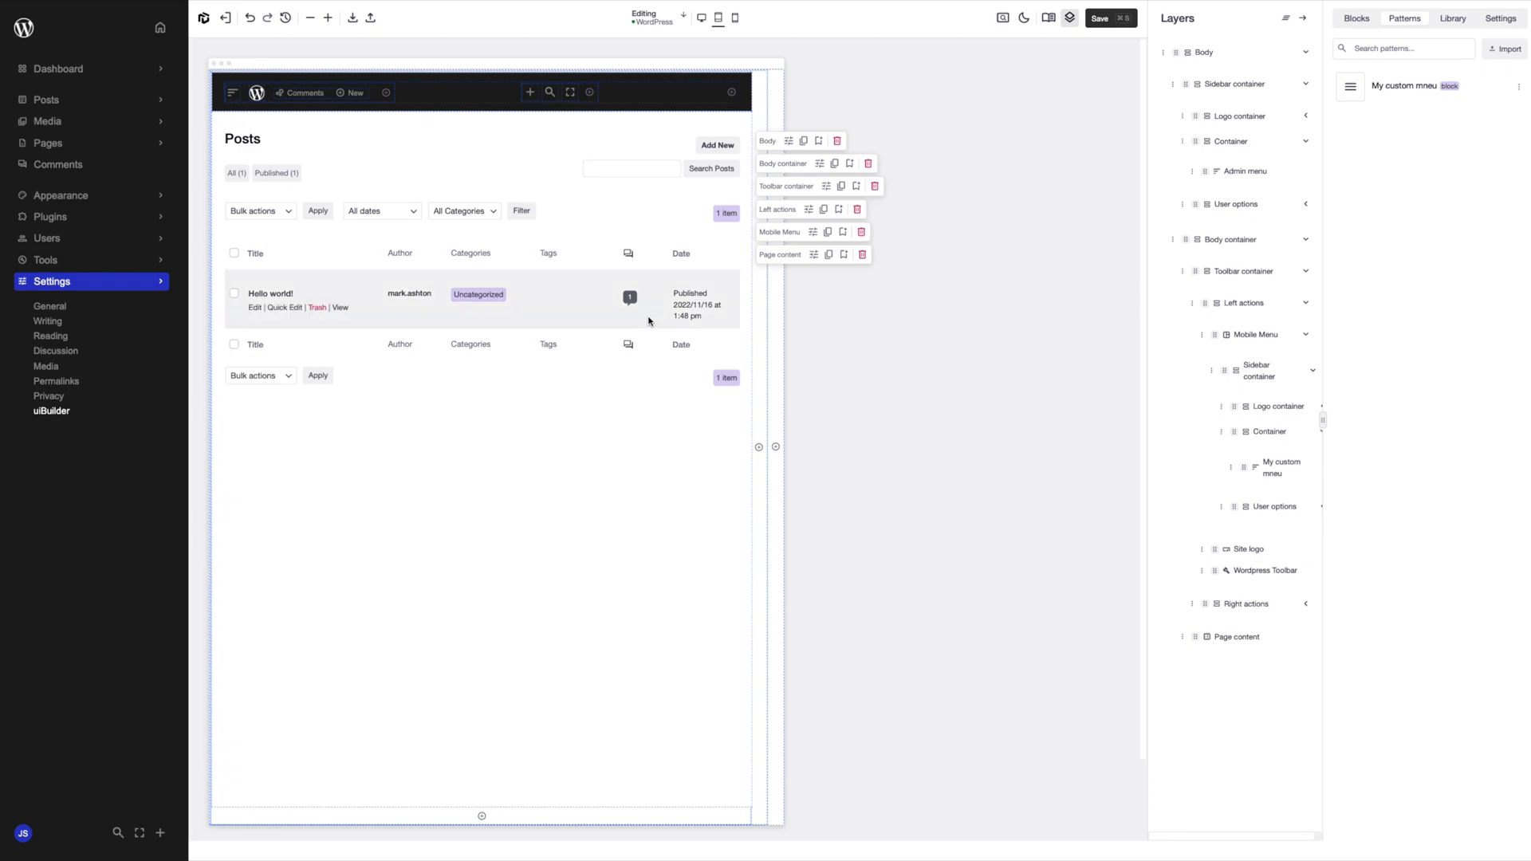
Step: Show the block options of the sidebar Admin menu in desktop view
{"action": "left_click", "coordinate": [1245, 172]}
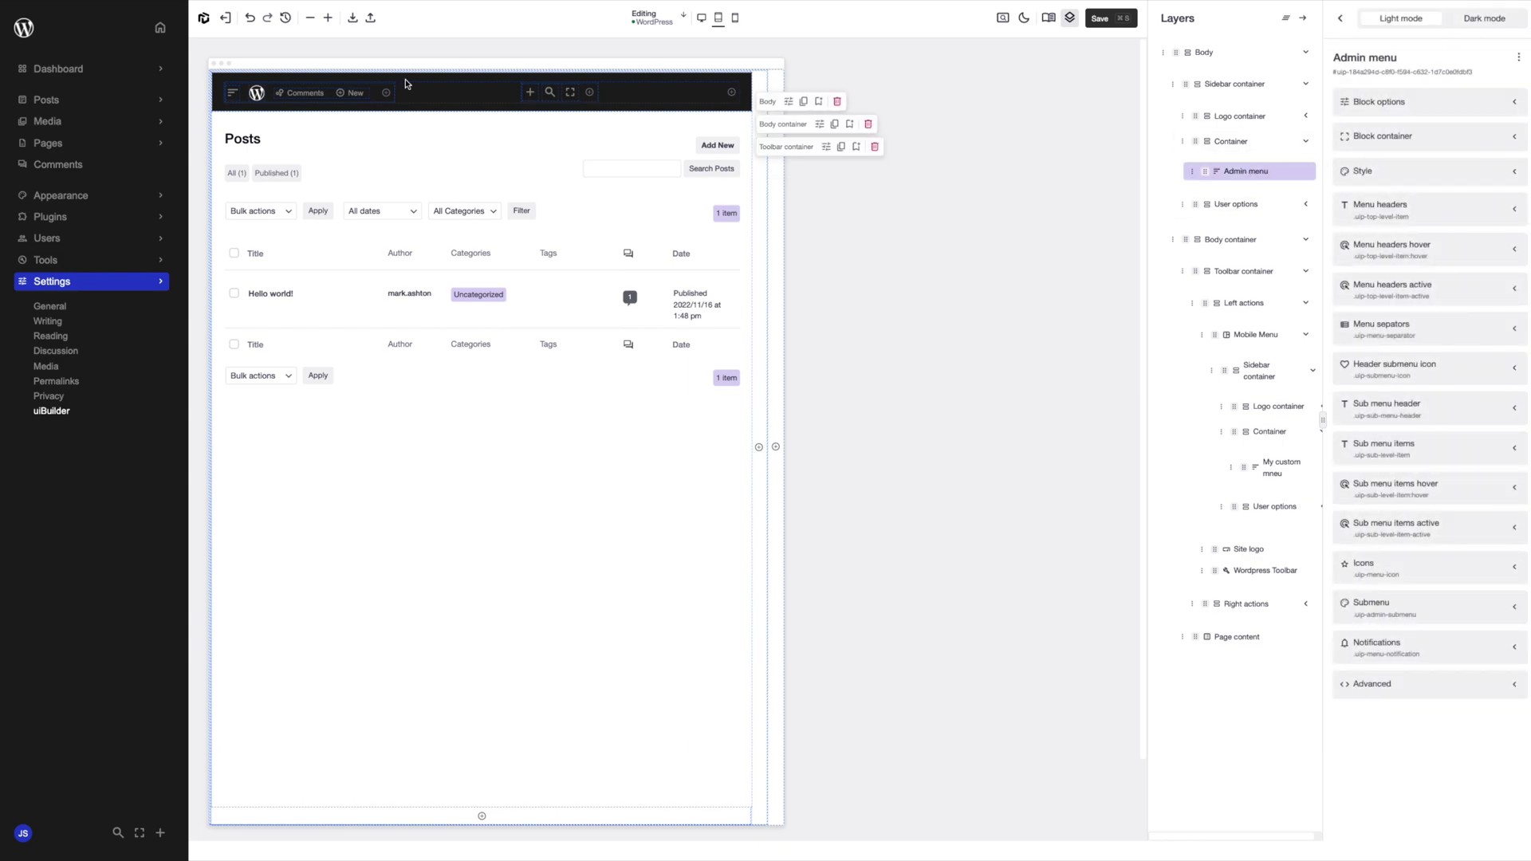
{"action": "left_click", "coordinate": [702, 18]}
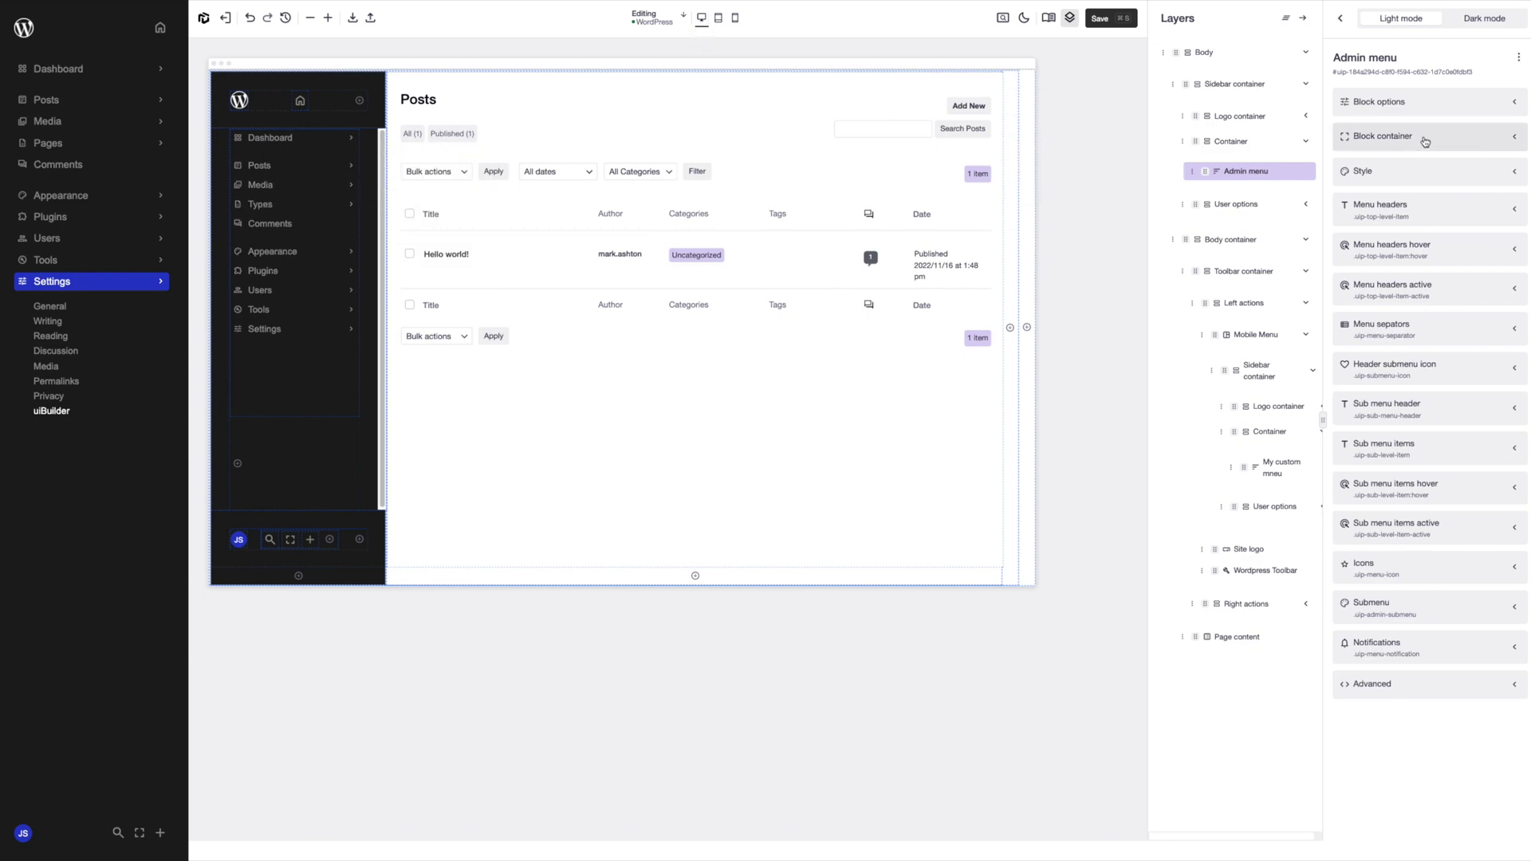
{"action": "left_click", "coordinate": [1440, 107]}
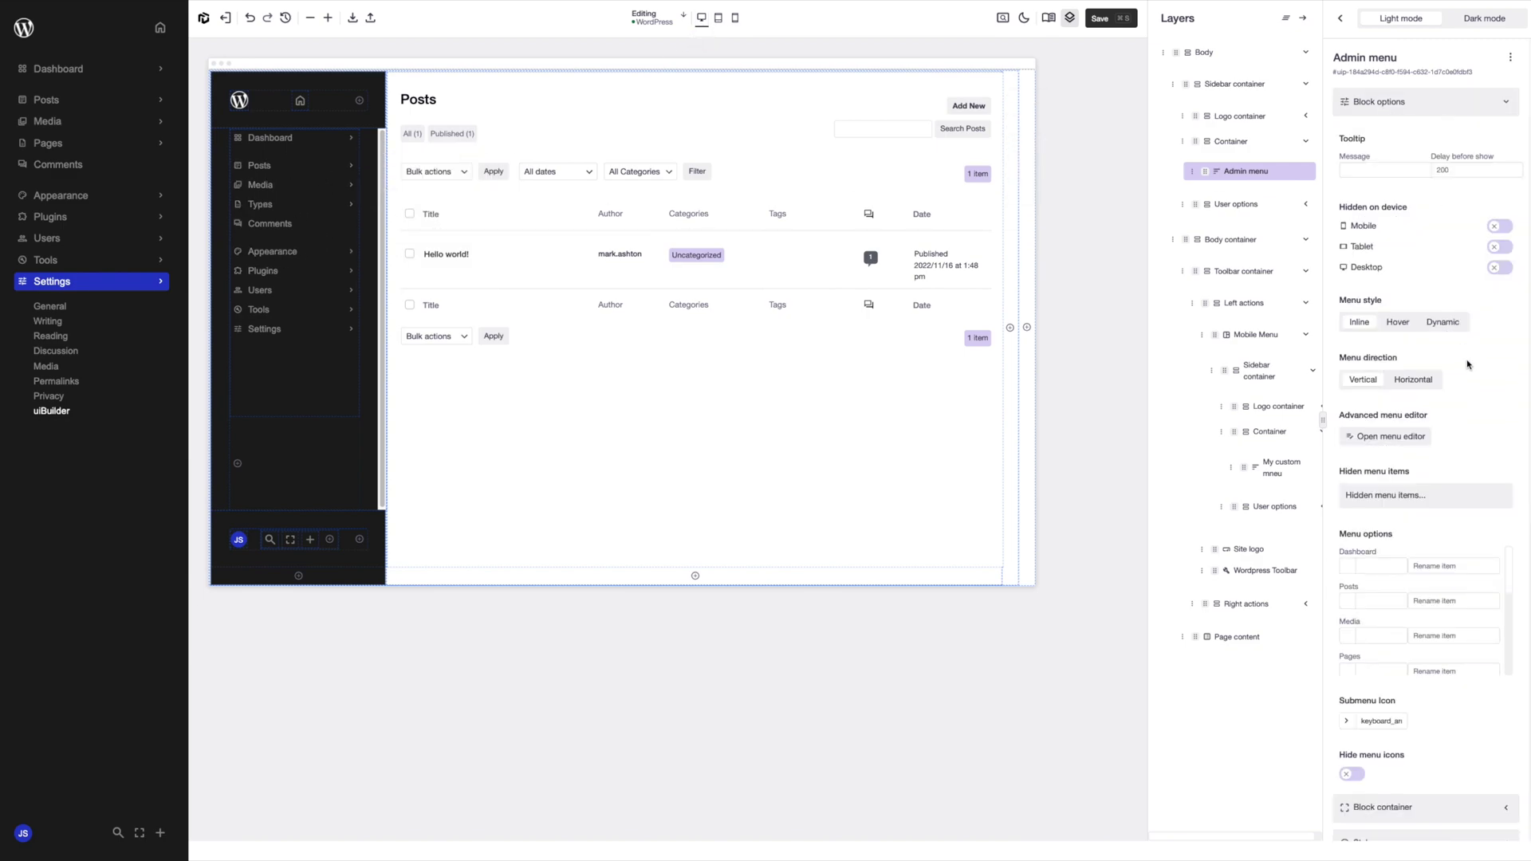
Step: In the menu editor, move Media to the top, Types second and Appearance below Dashboard
{"action": "left_click", "coordinate": [1392, 437]}
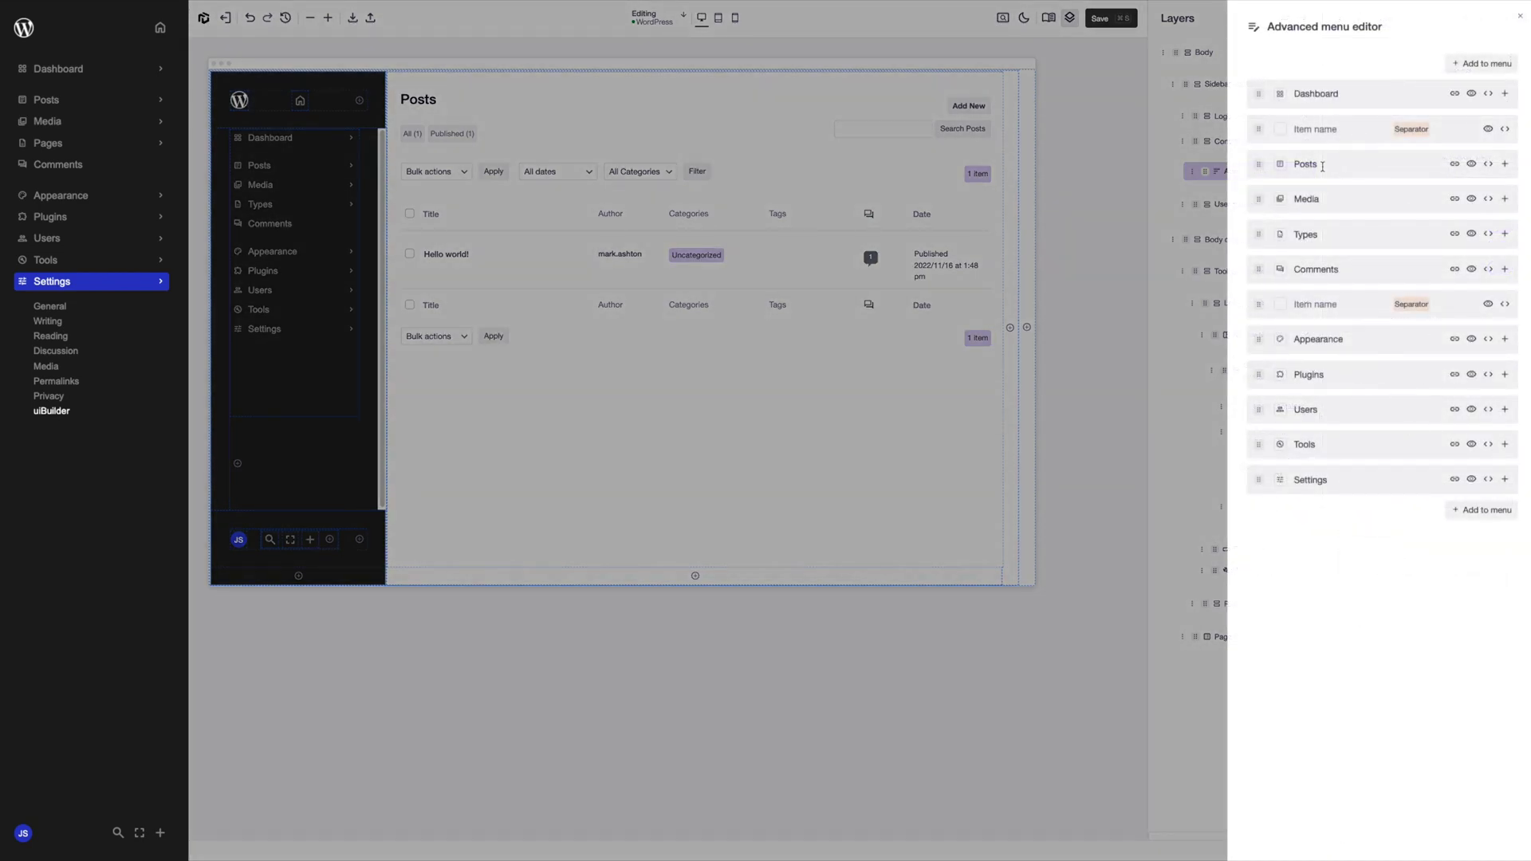
{"action": "left_click_drag", "start_coordinate": [1258, 201], "coordinate": [1259, 94]}
{"action": "left_click_drag", "start_coordinate": [1260, 233], "coordinate": [1261, 127]}
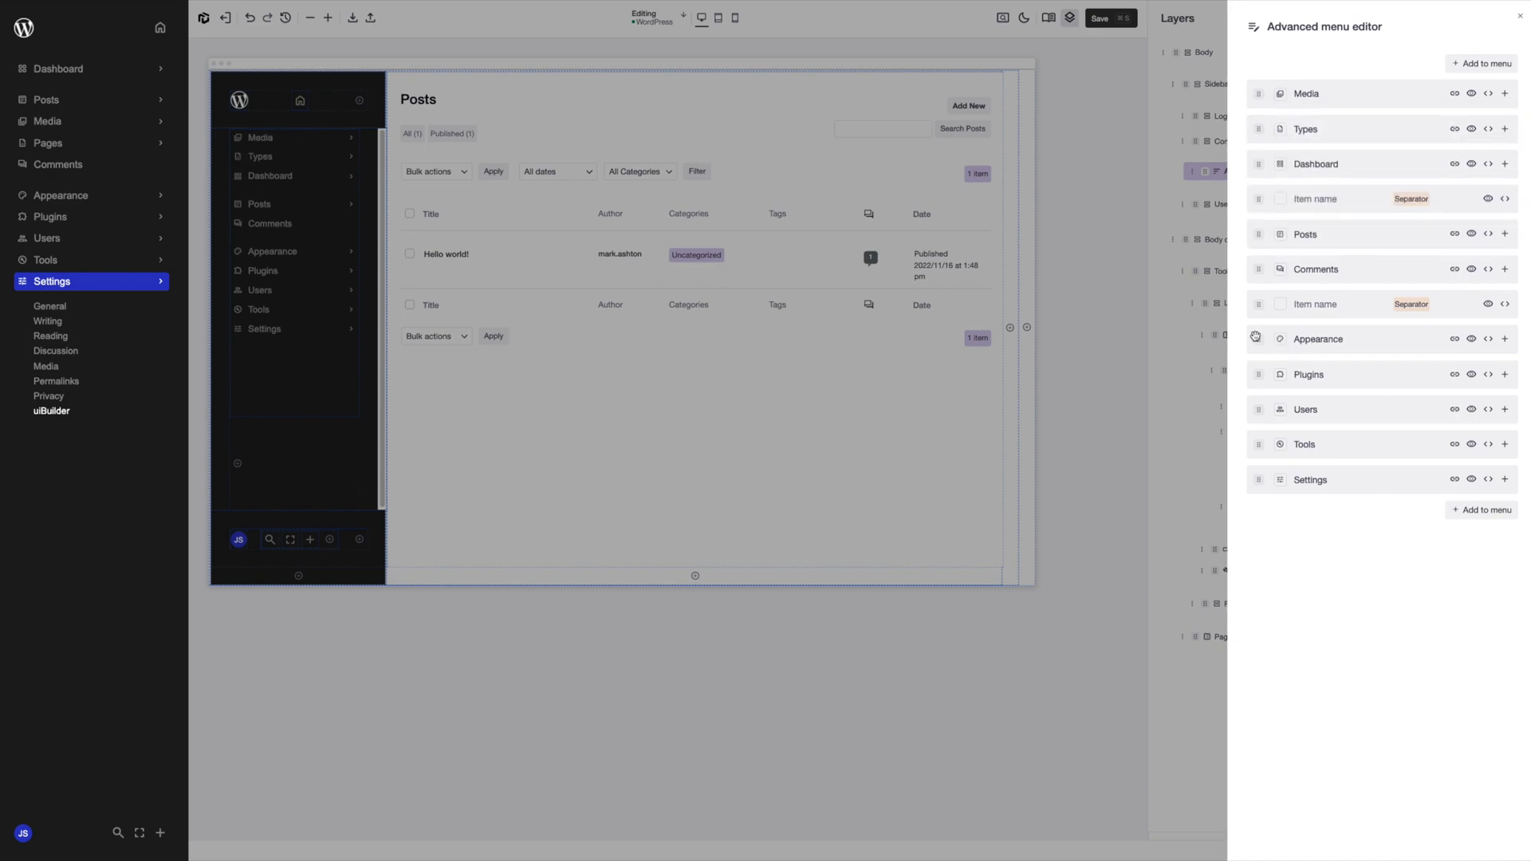
{"action": "left_click_drag", "start_coordinate": [1259, 339], "coordinate": [1262, 196]}
{"action": "double_click", "coordinate": [1313, 200]}
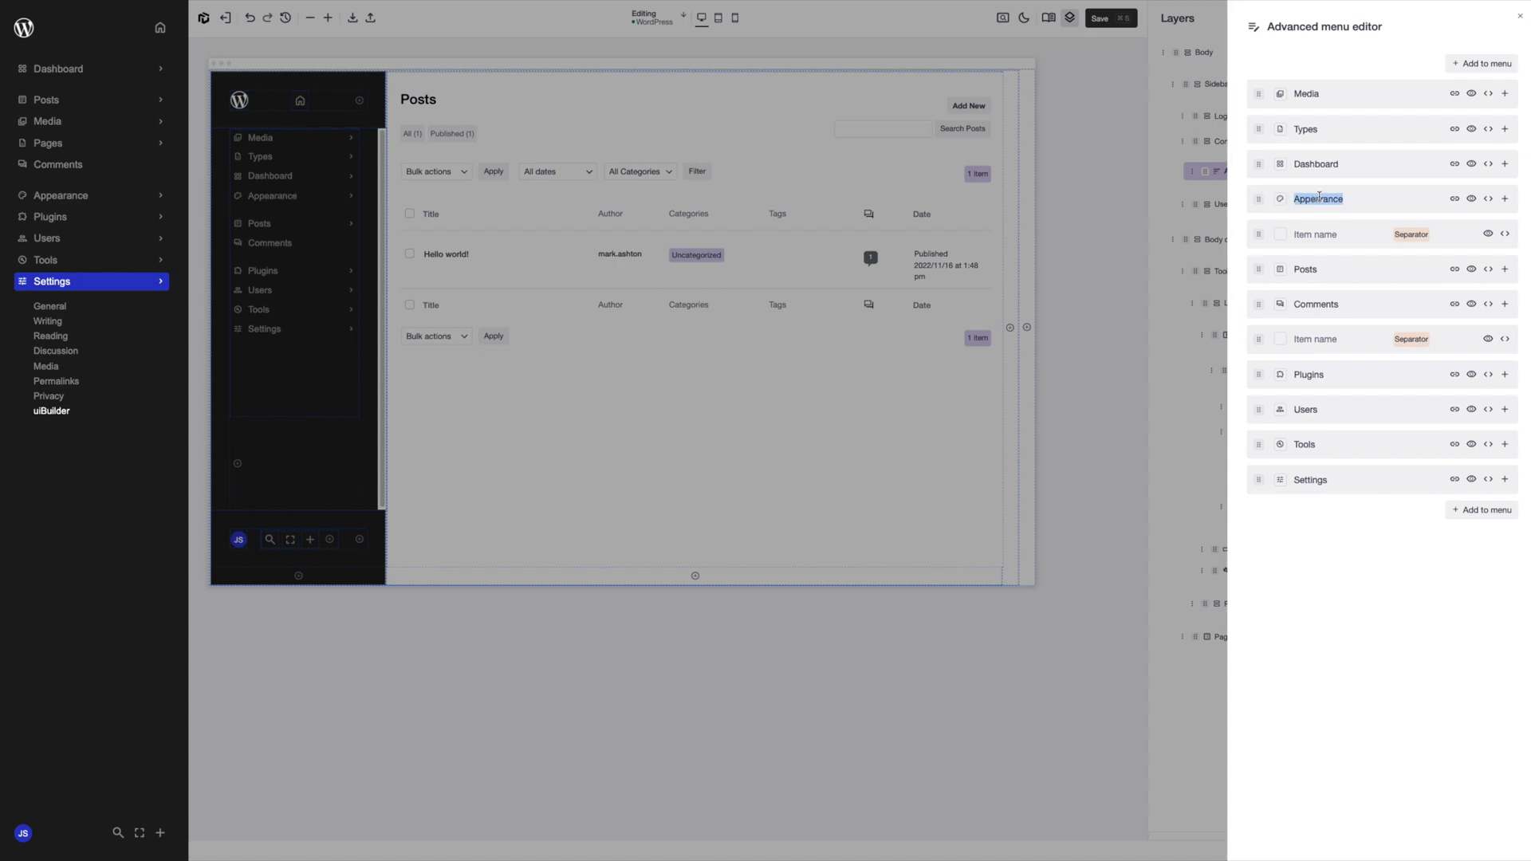
Step: Rename Appearance to 'Styles', close the editor, and check the mobile menu in tablet preview
{"action": "type", "text": "Styles"}
{"action": "left_click", "coordinate": [791, 285]}
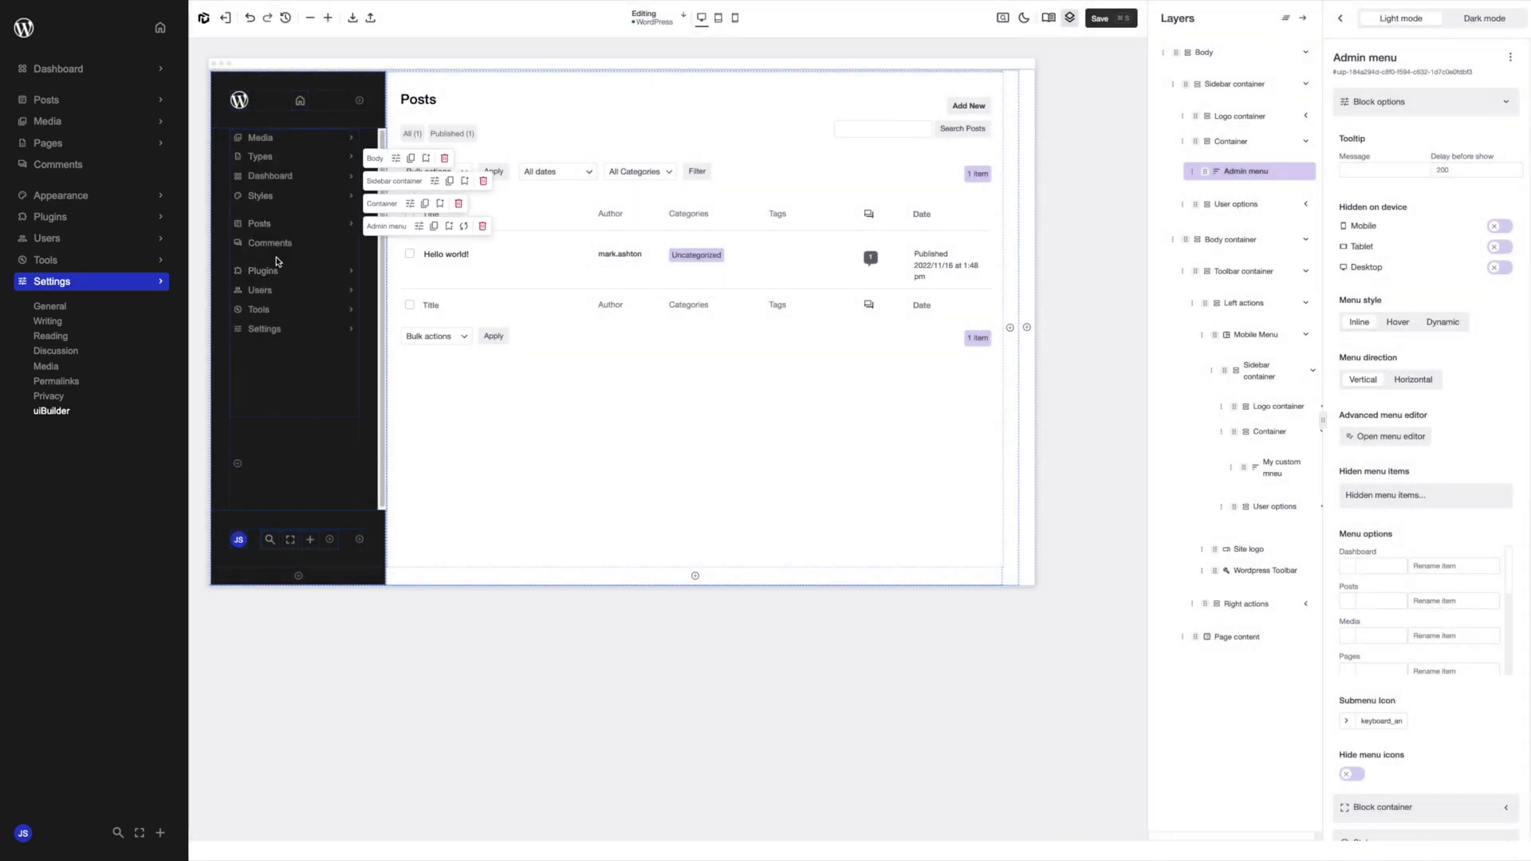
{"action": "left_click", "coordinate": [718, 22]}
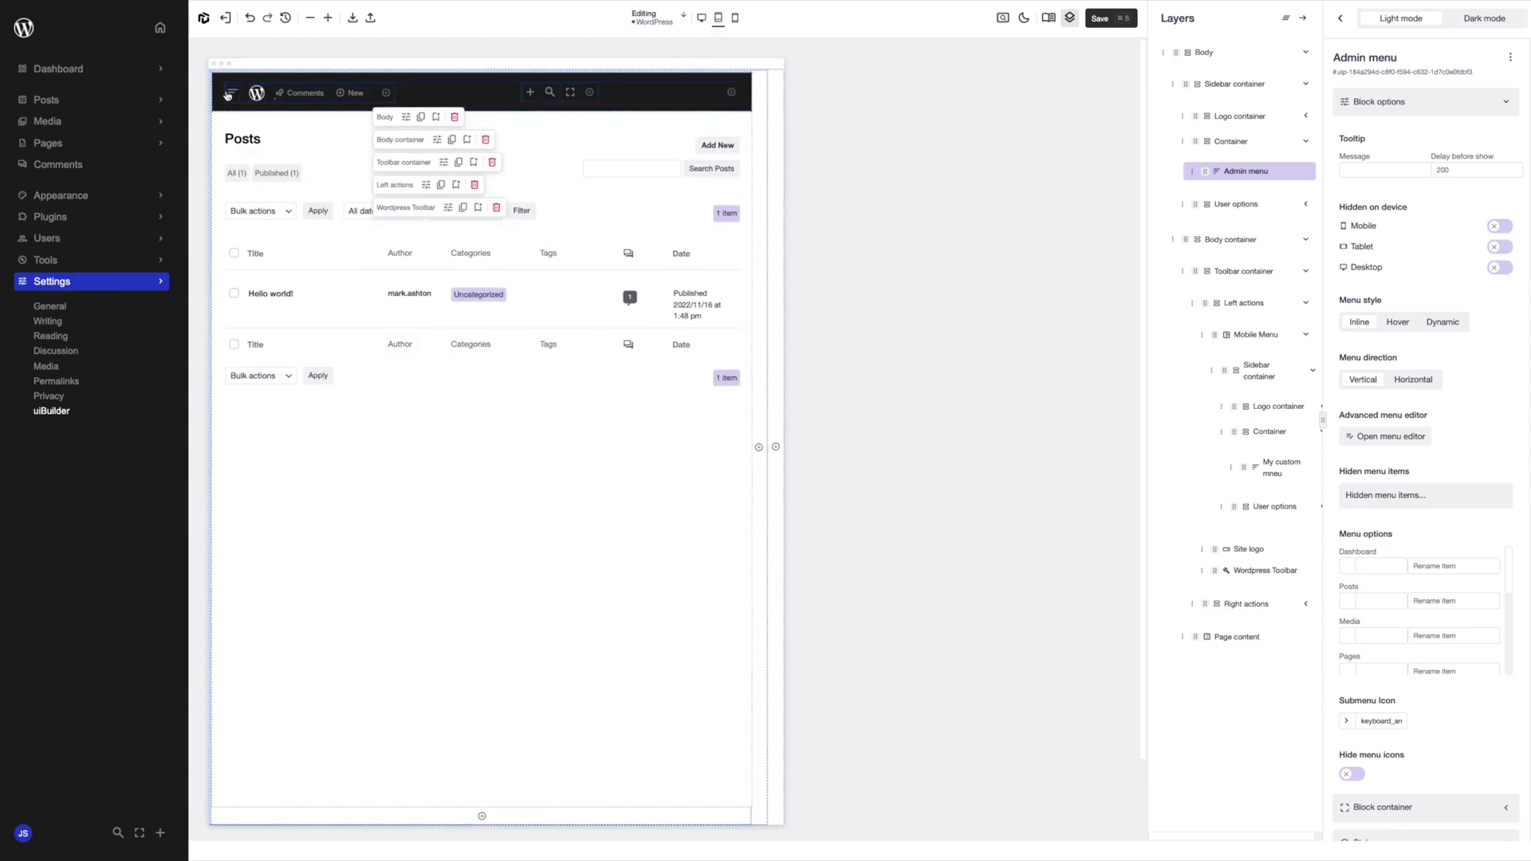
{"action": "left_click", "coordinate": [232, 92]}
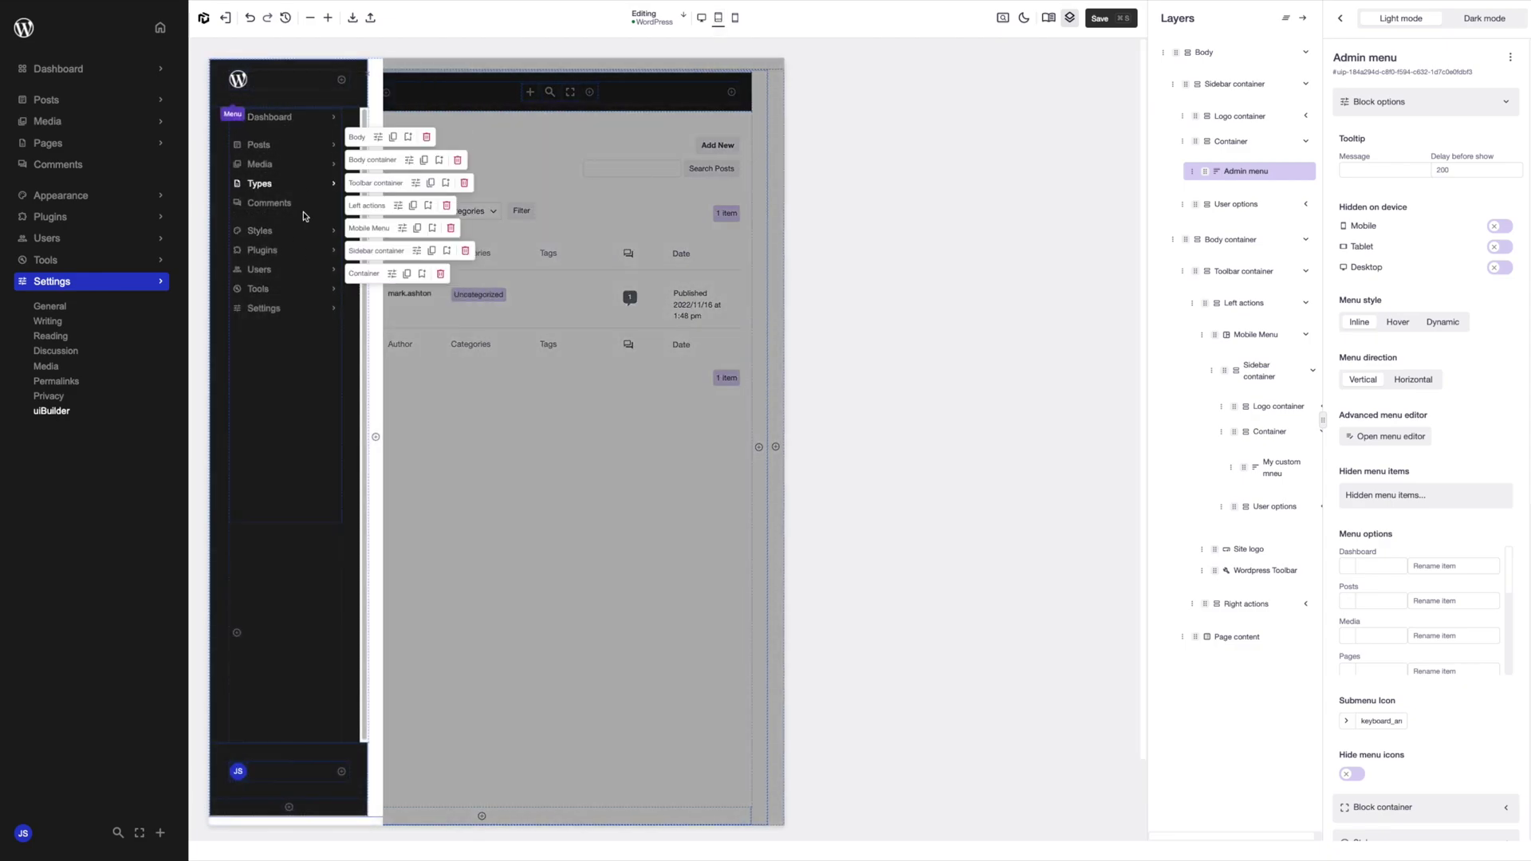
{"action": "left_click", "coordinate": [544, 255]}
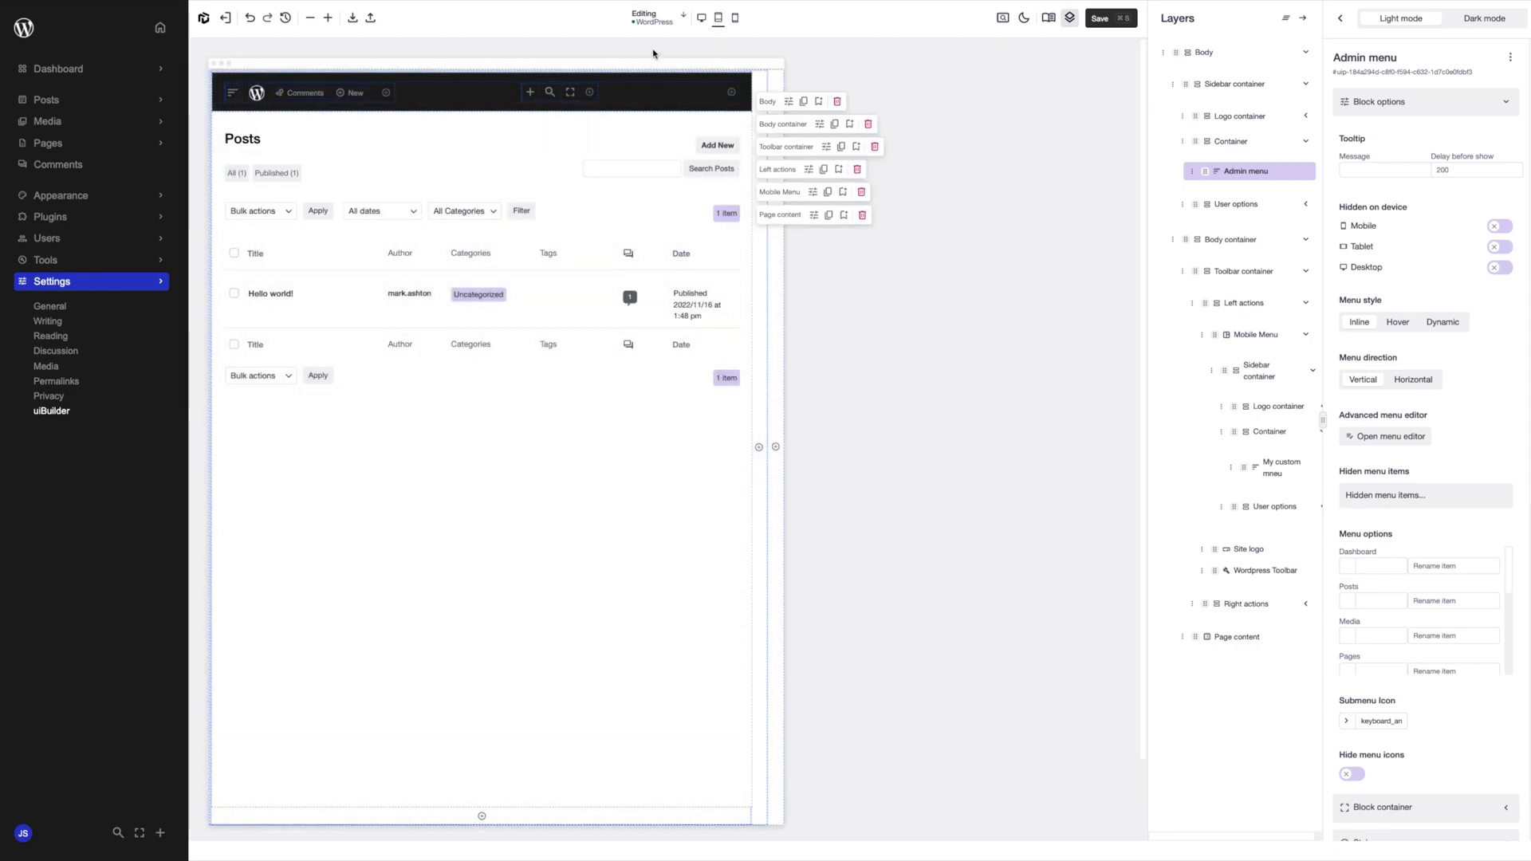
{"action": "left_click", "coordinate": [701, 17]}
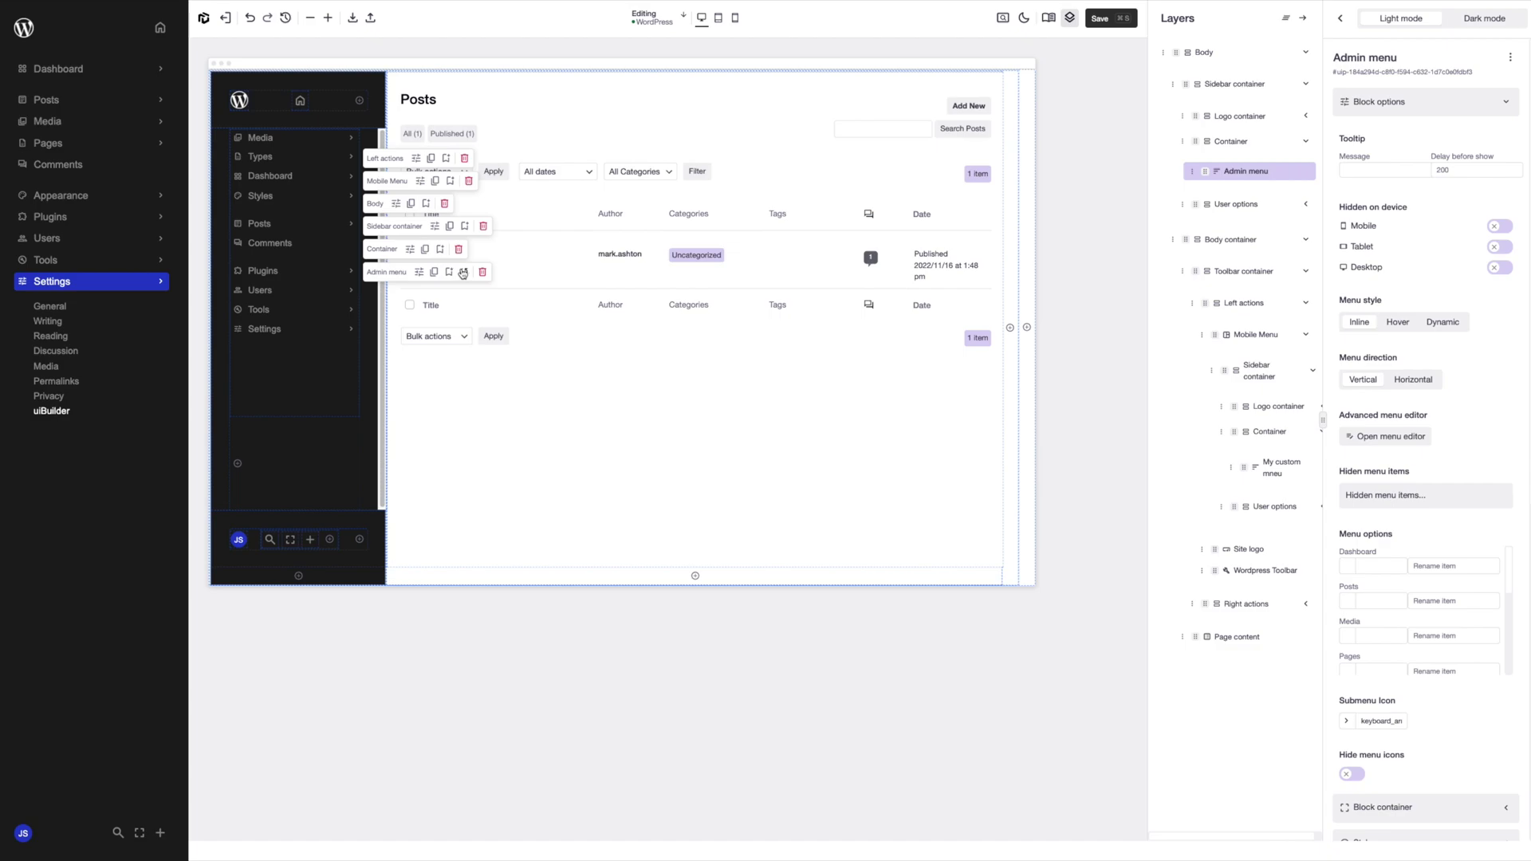
Step: Sync the custom menu pattern's changes to all templates and view them in tablet preview
{"action": "left_click", "coordinate": [464, 272]}
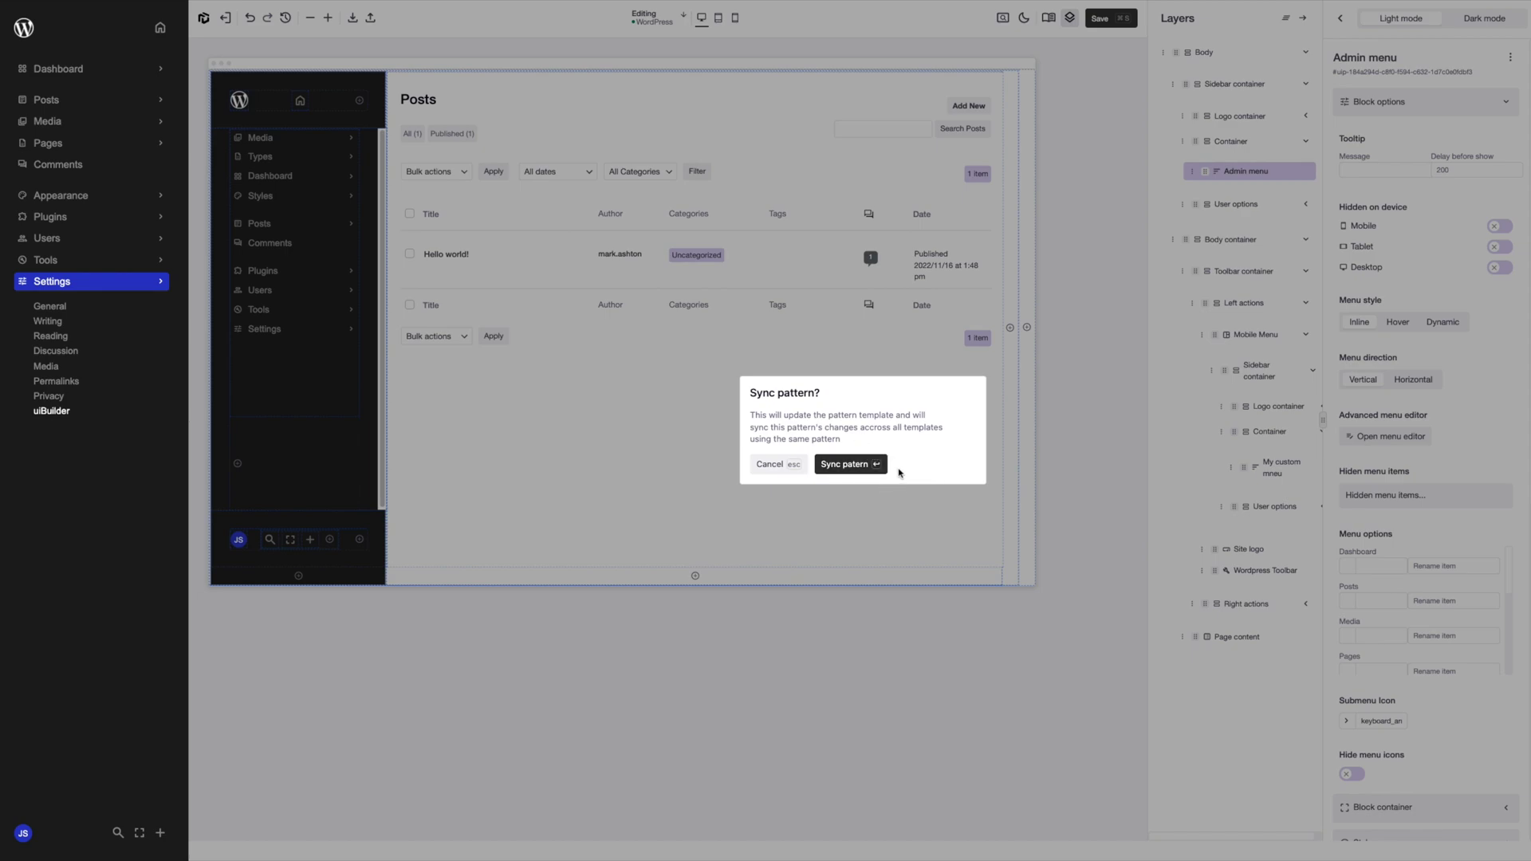
{"action": "left_click", "coordinate": [869, 466]}
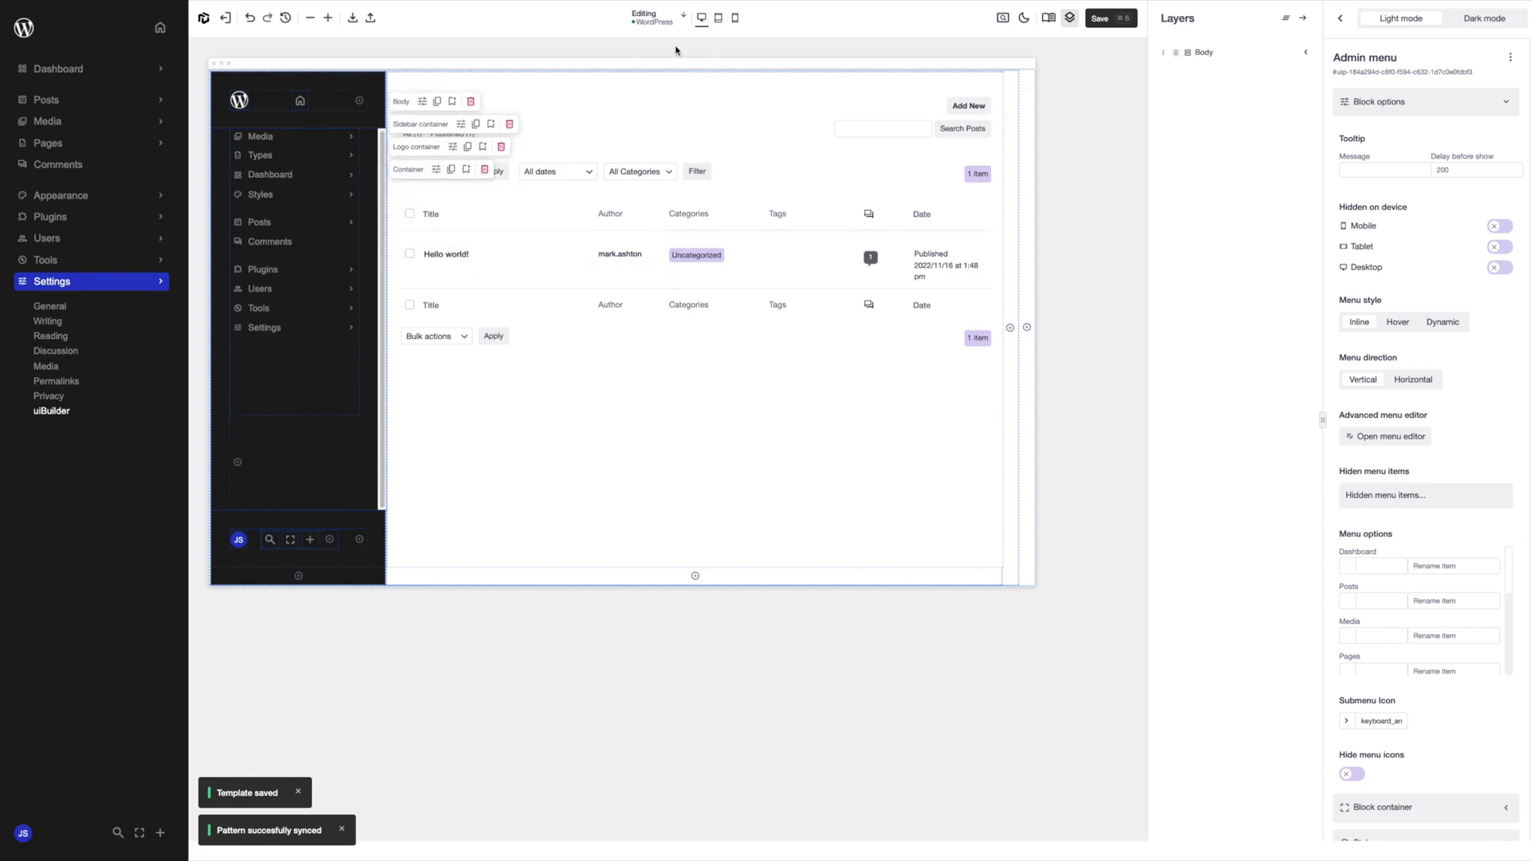
{"action": "left_click", "coordinate": [719, 18]}
Step: Verify the mobile menu shows the new order, then save the template
{"action": "left_click", "coordinate": [230, 93]}
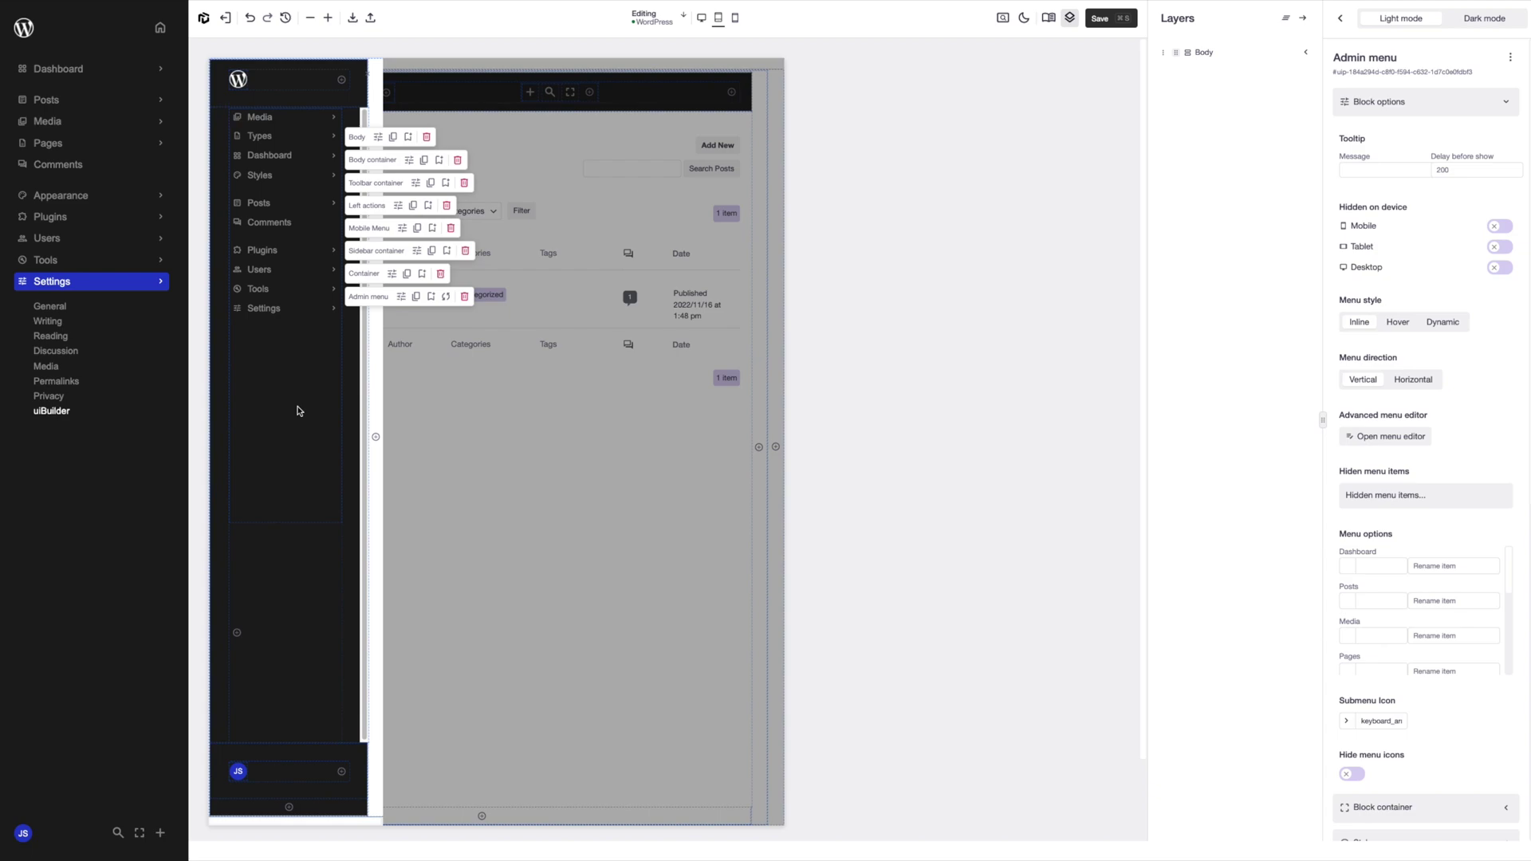
{"action": "left_click", "coordinate": [480, 381]}
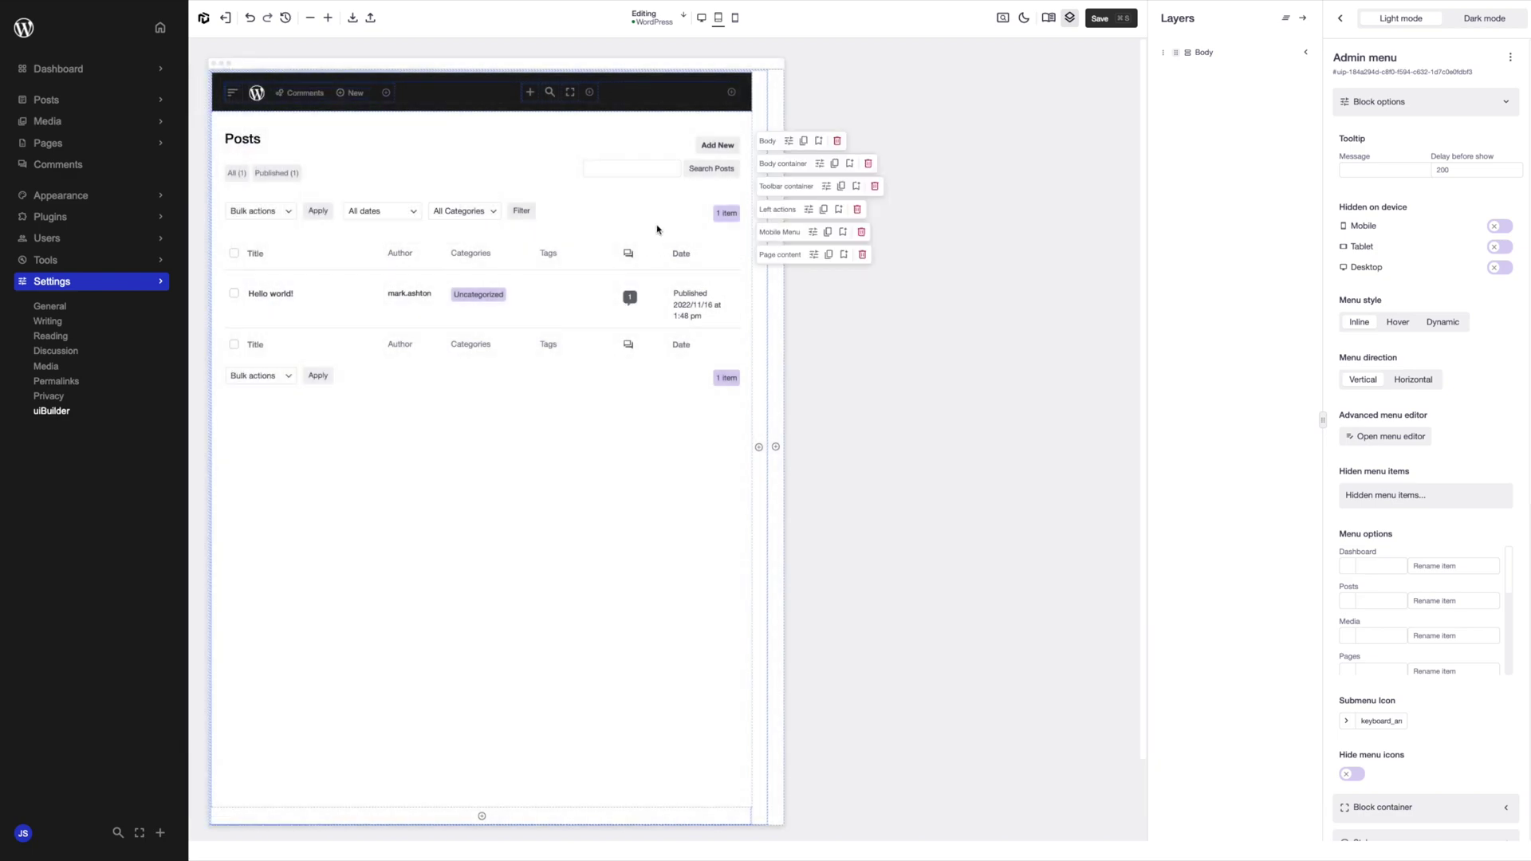
{"action": "left_click", "coordinate": [1100, 19]}
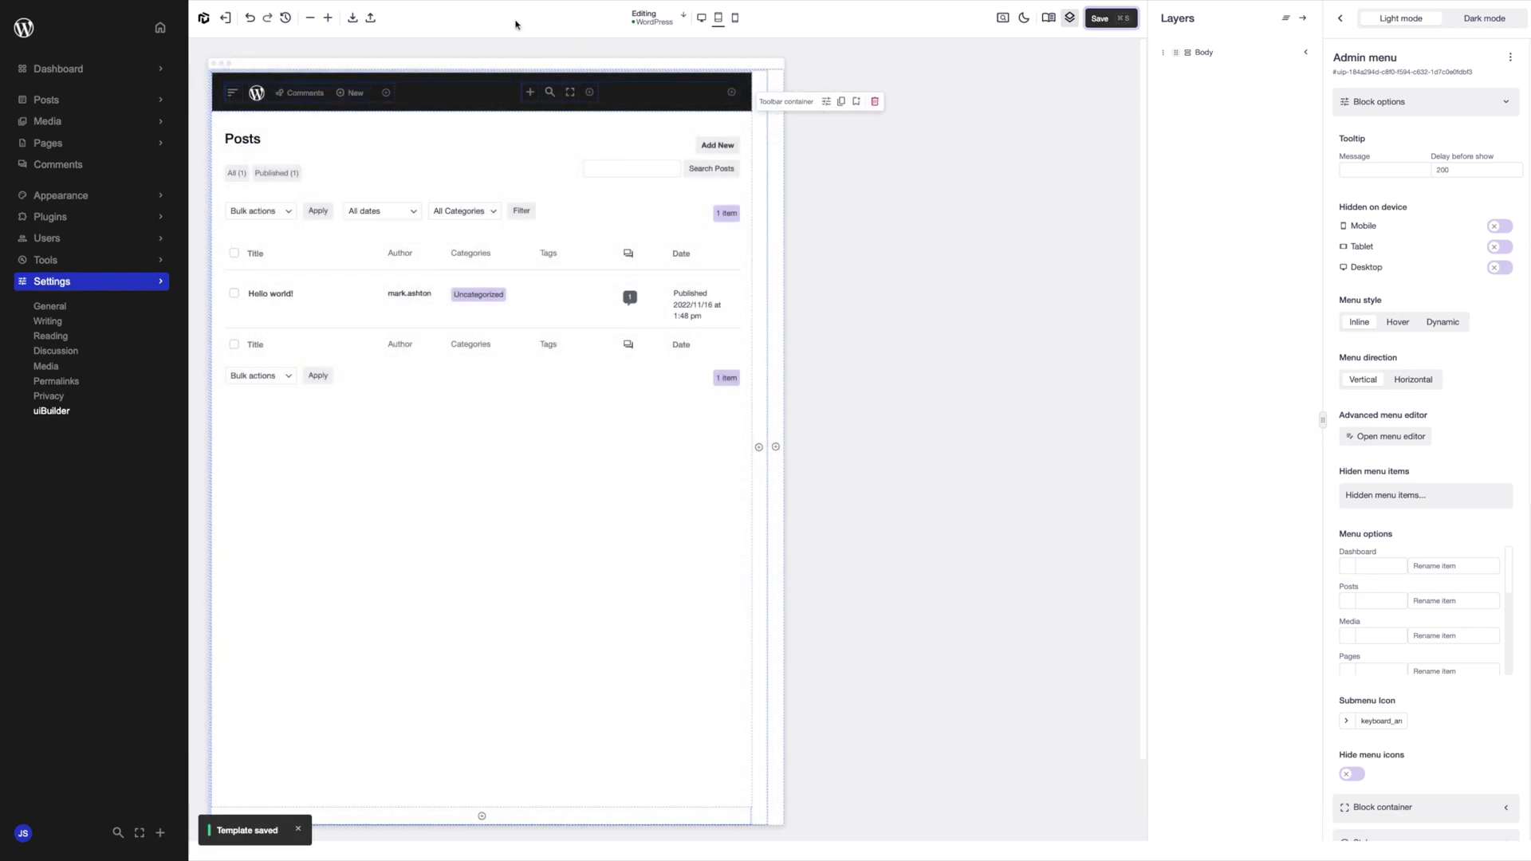
Step: Create a new blank template and place a Container on the canvas
{"action": "left_click", "coordinate": [226, 18]}
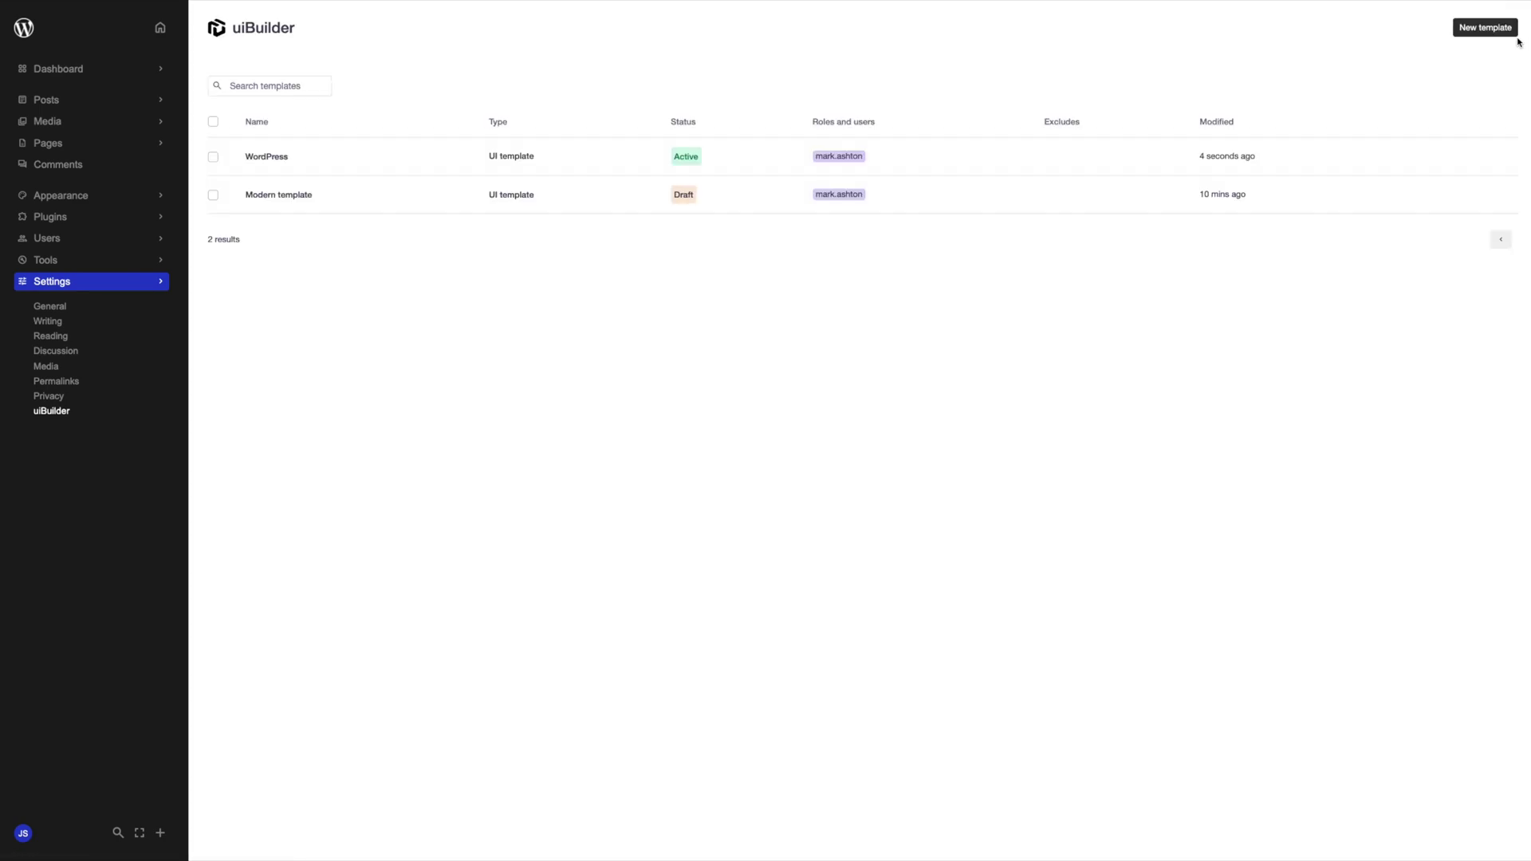
{"action": "left_click", "coordinate": [1495, 29]}
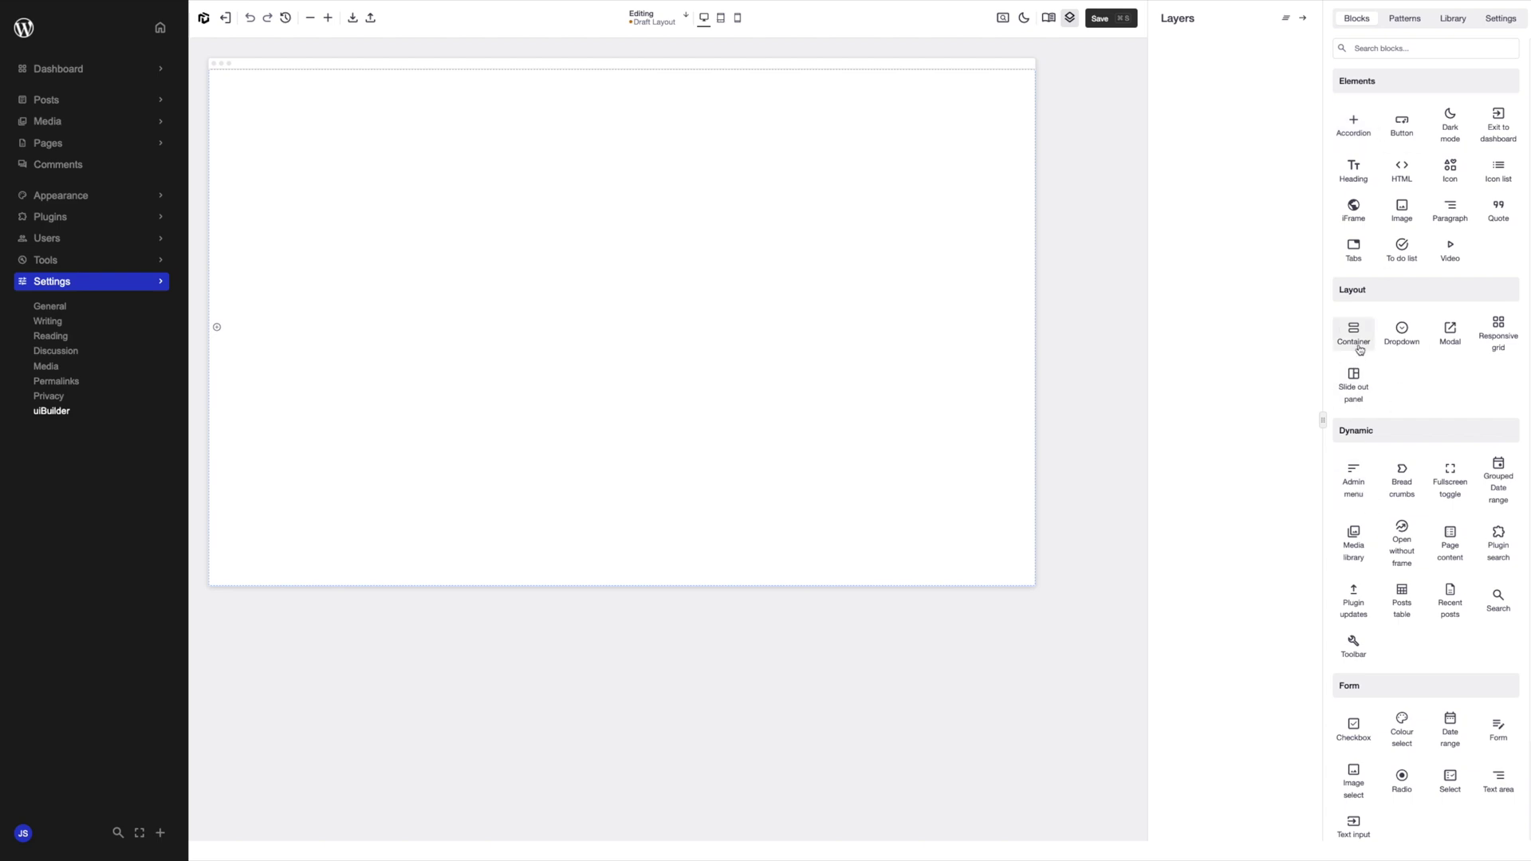
{"action": "left_click_drag", "start_coordinate": [1354, 332], "coordinate": [476, 272]}
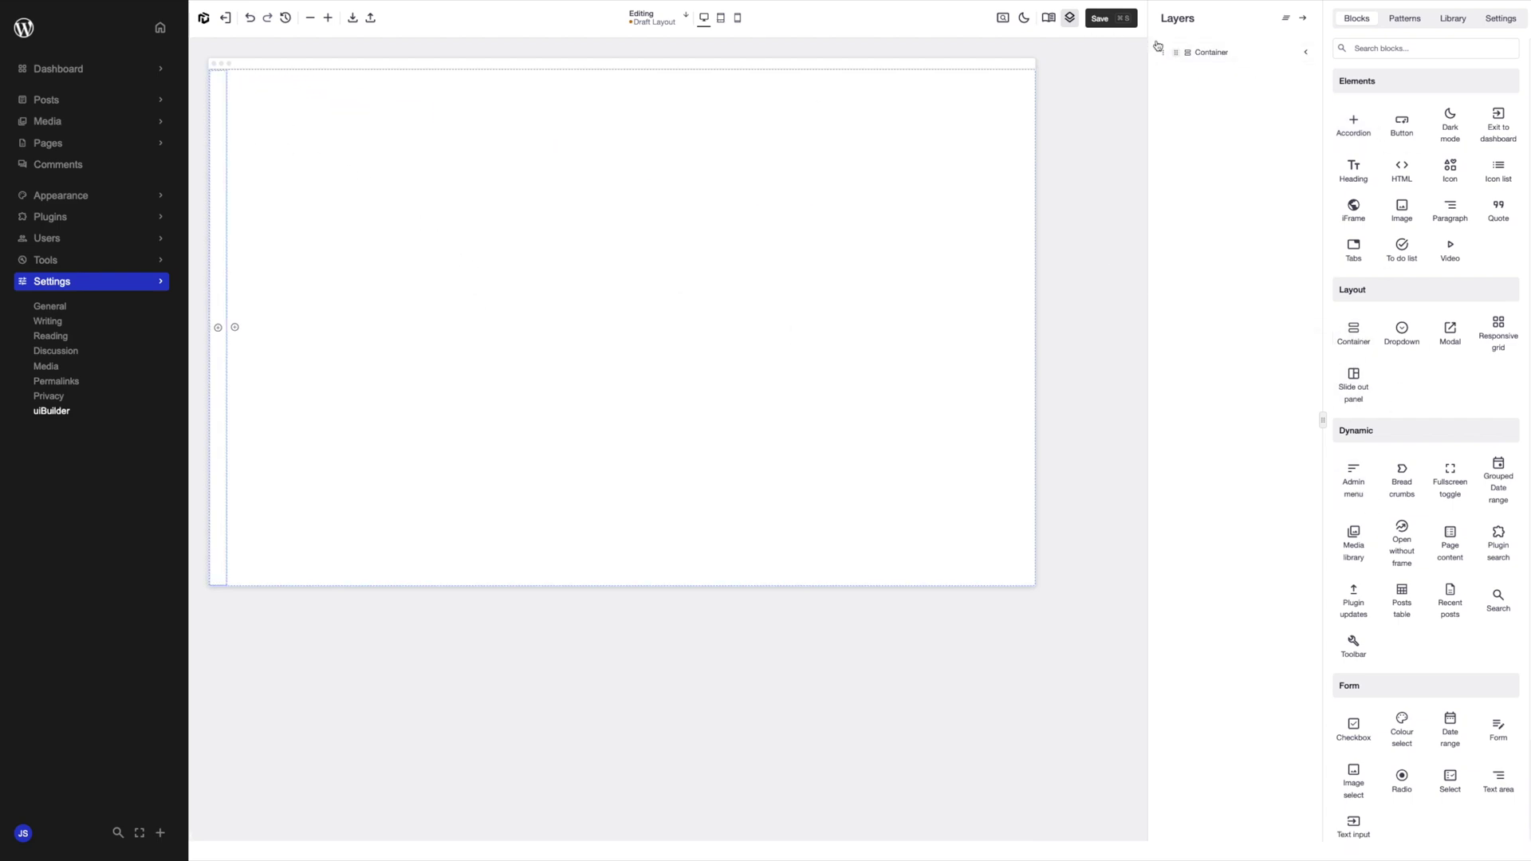
Step: Make the Container grow to fill the canvas and give it a black background
{"action": "left_click", "coordinate": [1206, 52]}
{"action": "left_click", "coordinate": [1395, 100]}
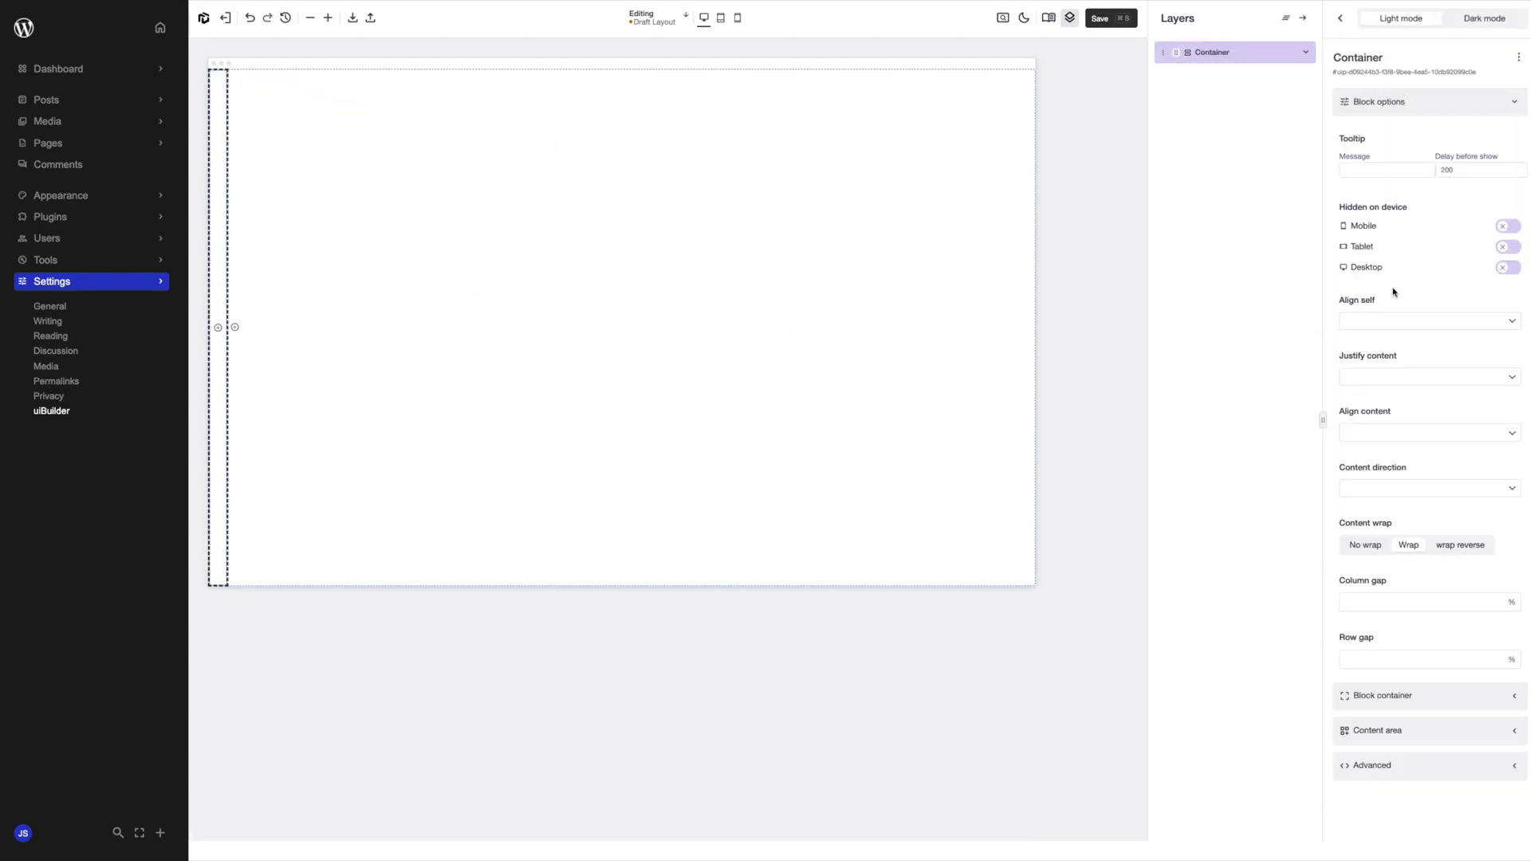
{"action": "left_click", "coordinate": [1422, 689]}
{"action": "scroll", "coordinate": [1423, 688], "scroll_direction": "down", "scroll_amount": 3}
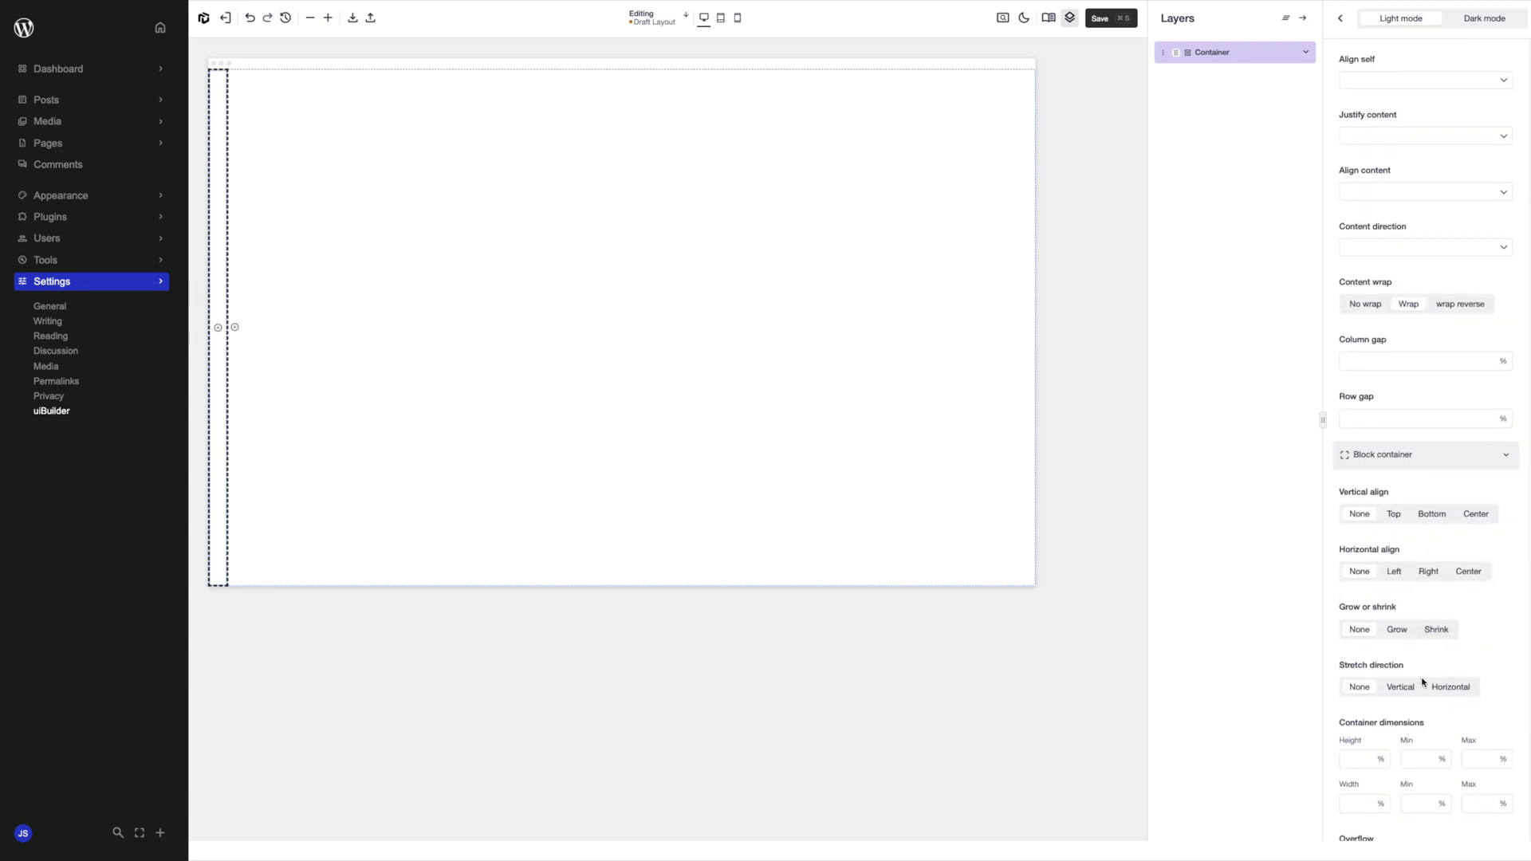
{"action": "left_click", "coordinate": [1399, 630]}
{"action": "scroll", "coordinate": [1503, 630], "scroll_direction": "down", "scroll_amount": 2}
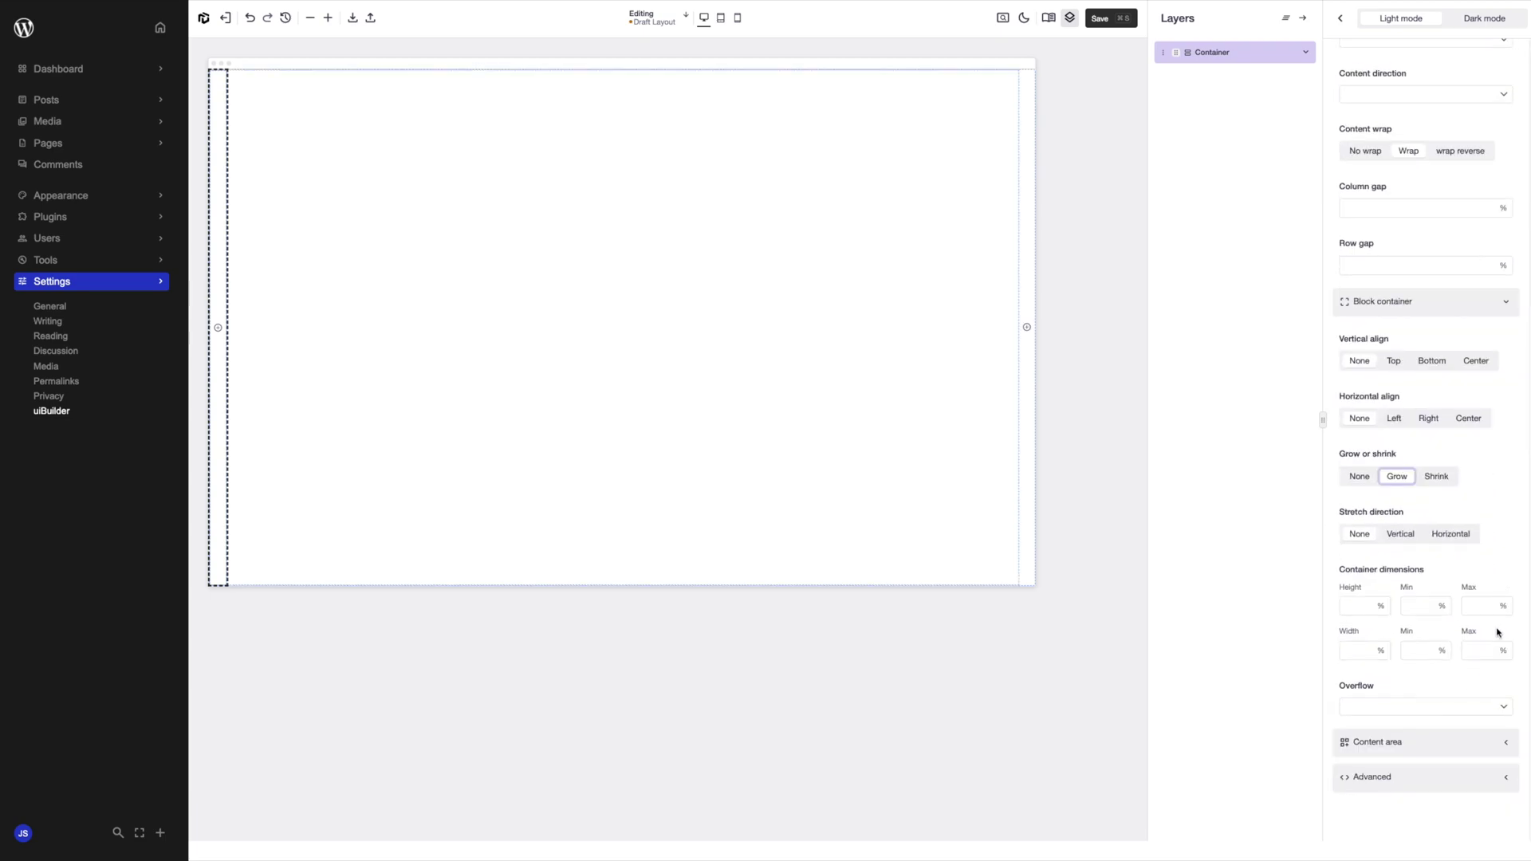
{"action": "left_click", "coordinate": [1395, 742]}
{"action": "scroll", "coordinate": [1436, 702], "scroll_direction": "down", "scroll_amount": 4}
{"action": "left_click", "coordinate": [1348, 484]}
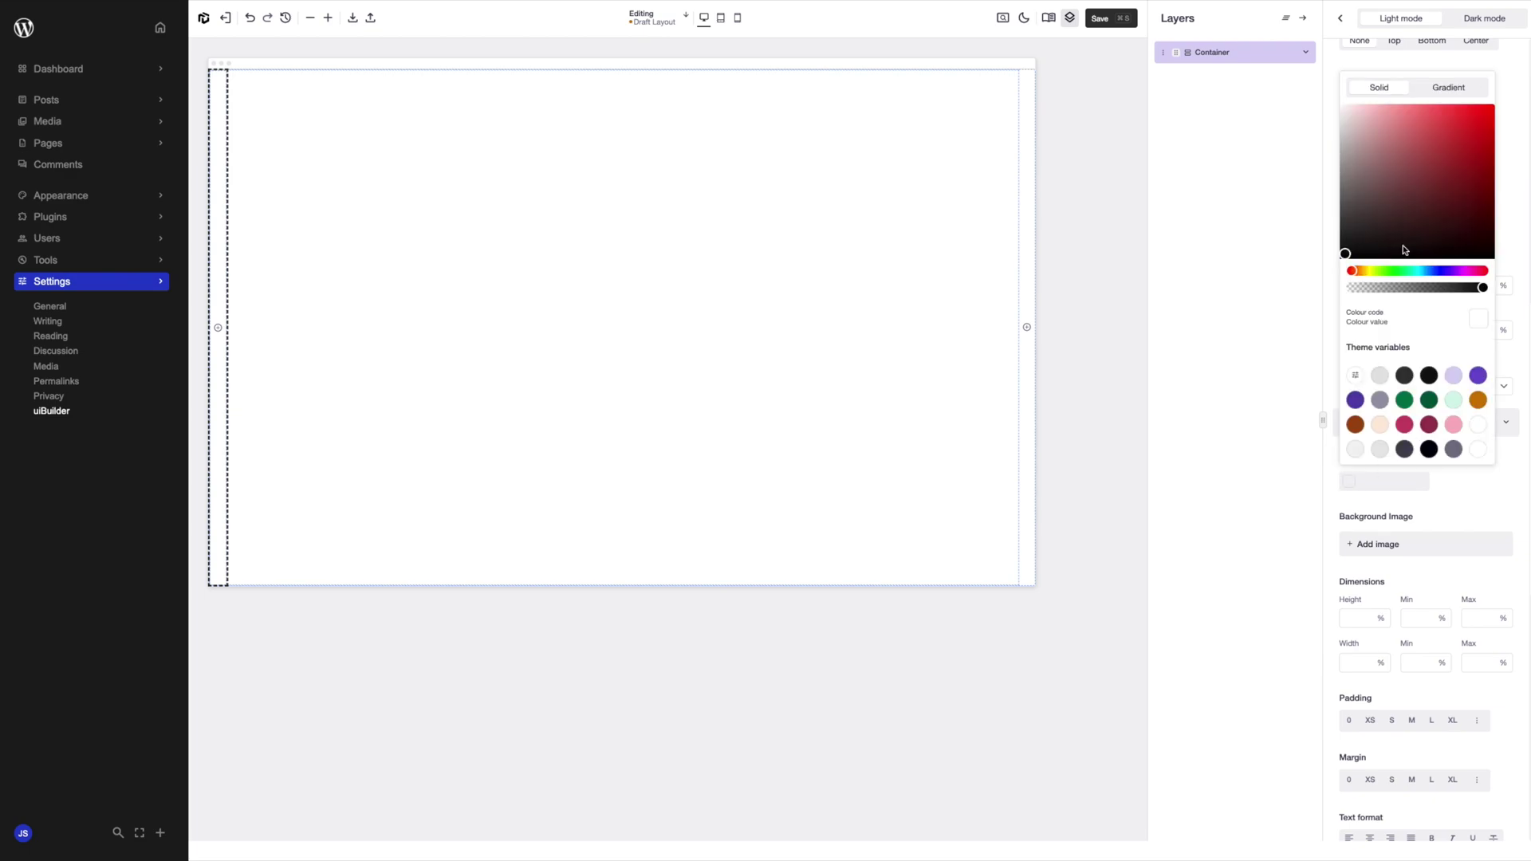
{"action": "left_click_drag", "start_coordinate": [1401, 233], "coordinate": [1510, 282]}
{"action": "left_click", "coordinate": [1256, 399]}
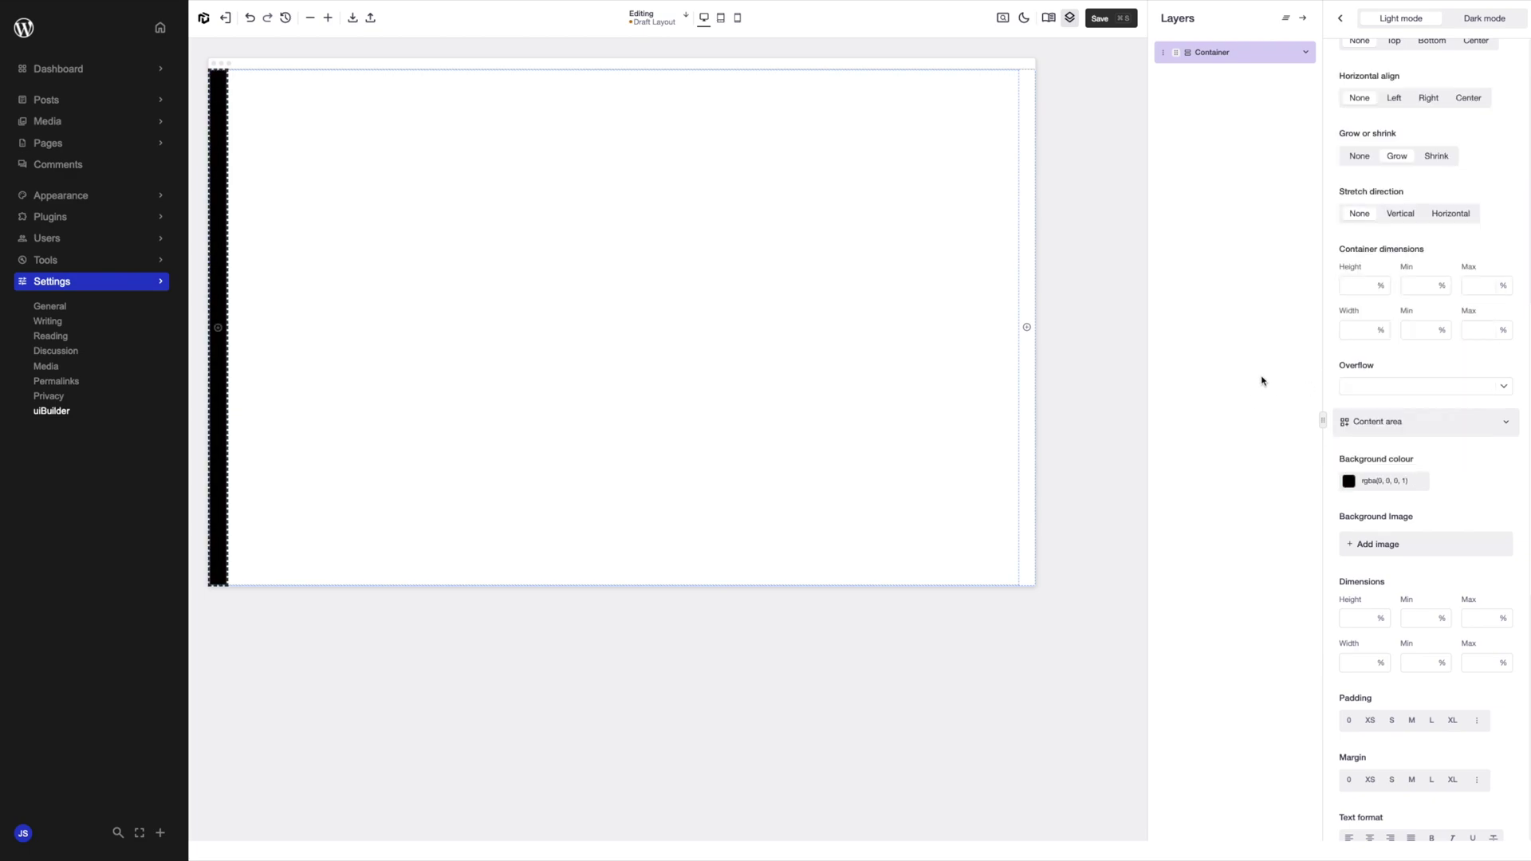
{"action": "left_click", "coordinate": [1344, 22]}
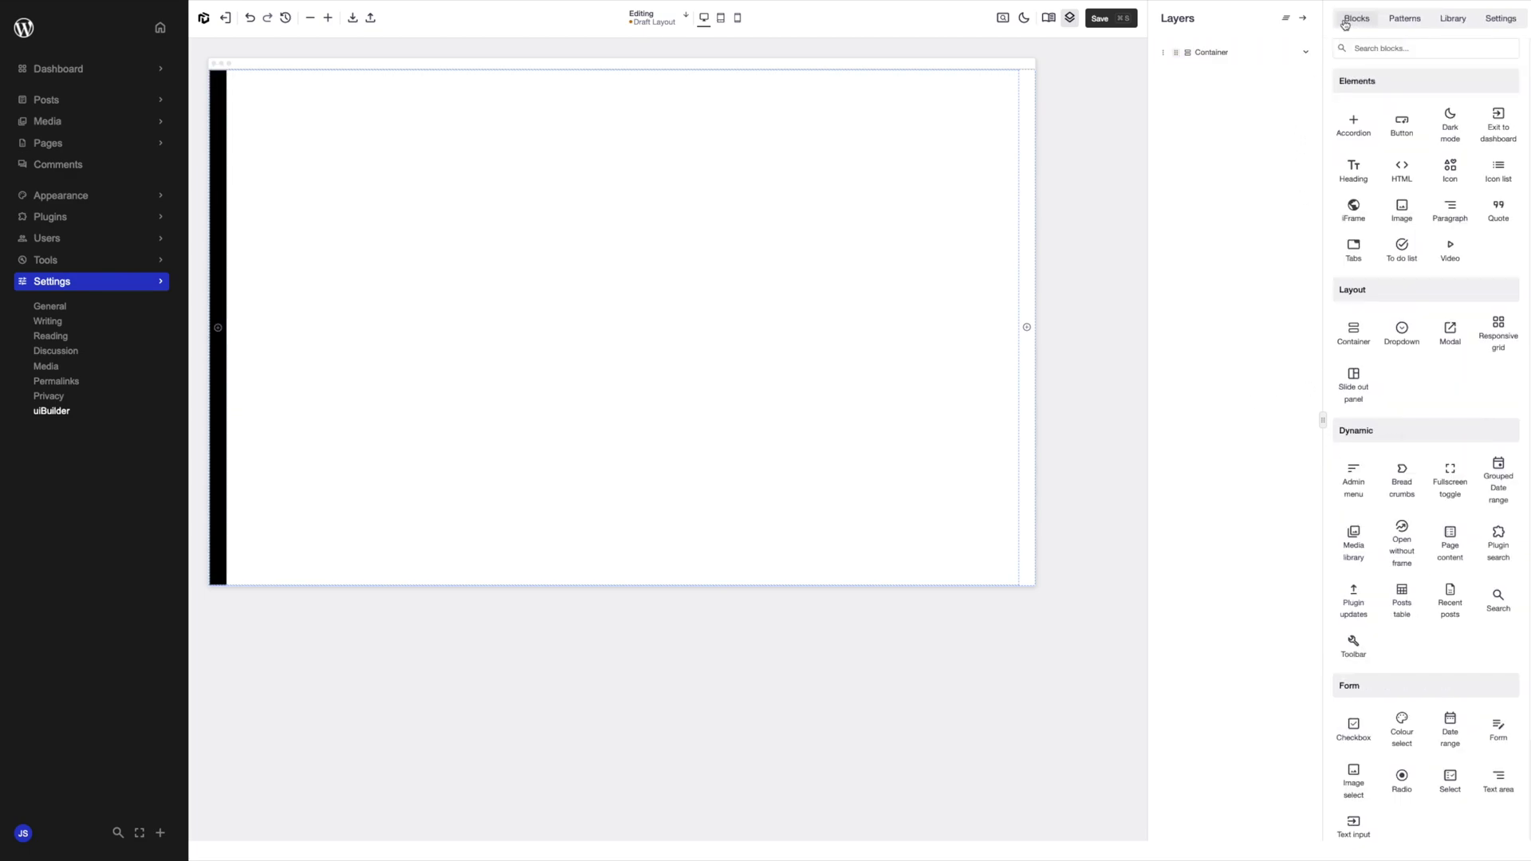
{"action": "left_click", "coordinate": [1415, 23]}
Step: Drop the 'My custom mneu' pattern under Container in Layers and expand its Block options
{"action": "left_click_drag", "start_coordinate": [1422, 90], "coordinate": [1253, 79]}
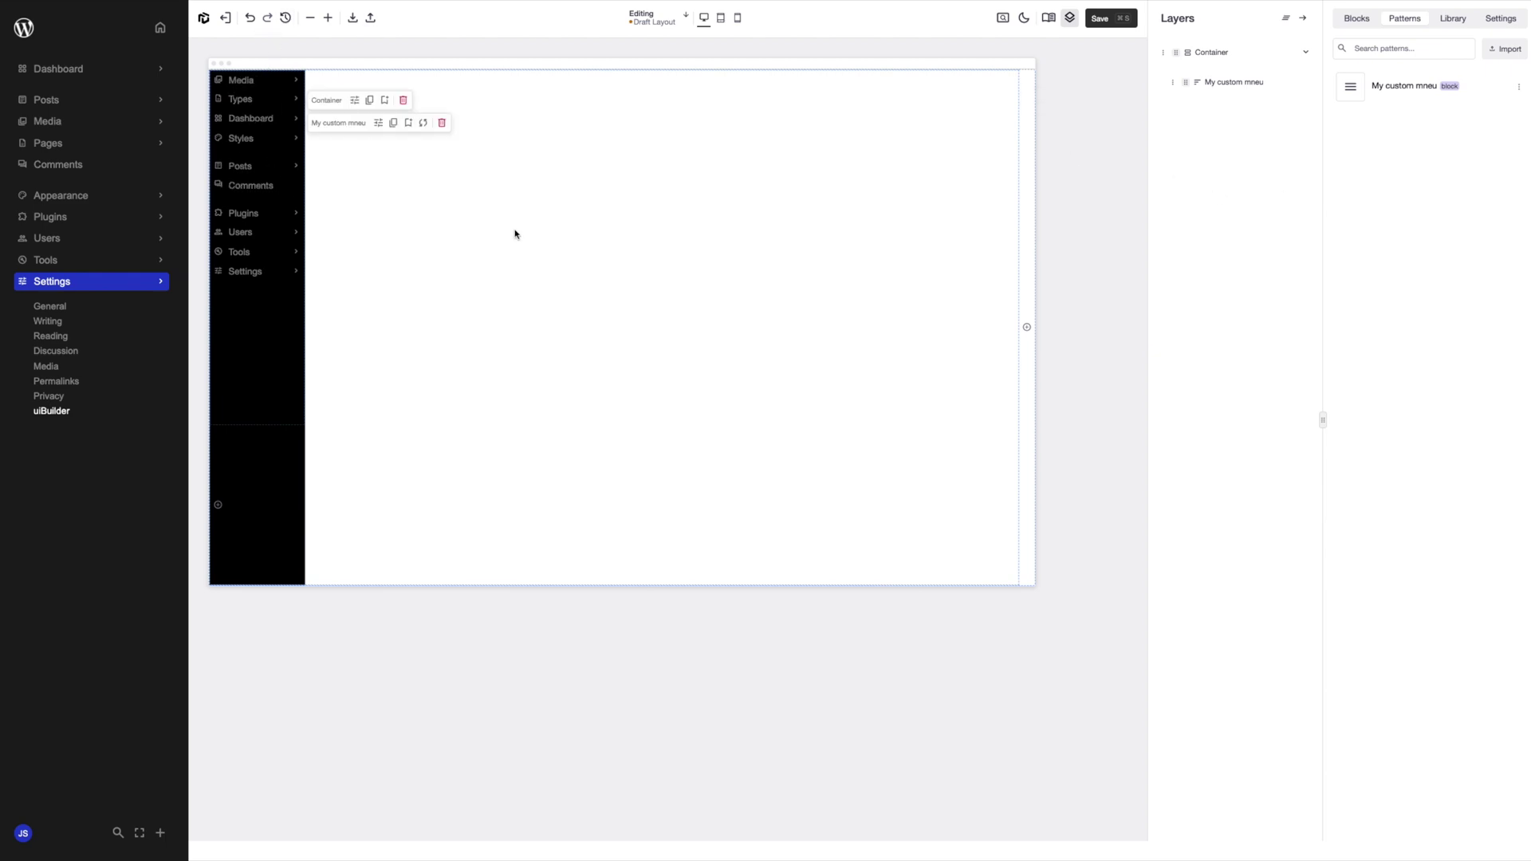
{"action": "mouse_move", "coordinate": [292, 129]}
{"action": "left_click", "coordinate": [378, 123]}
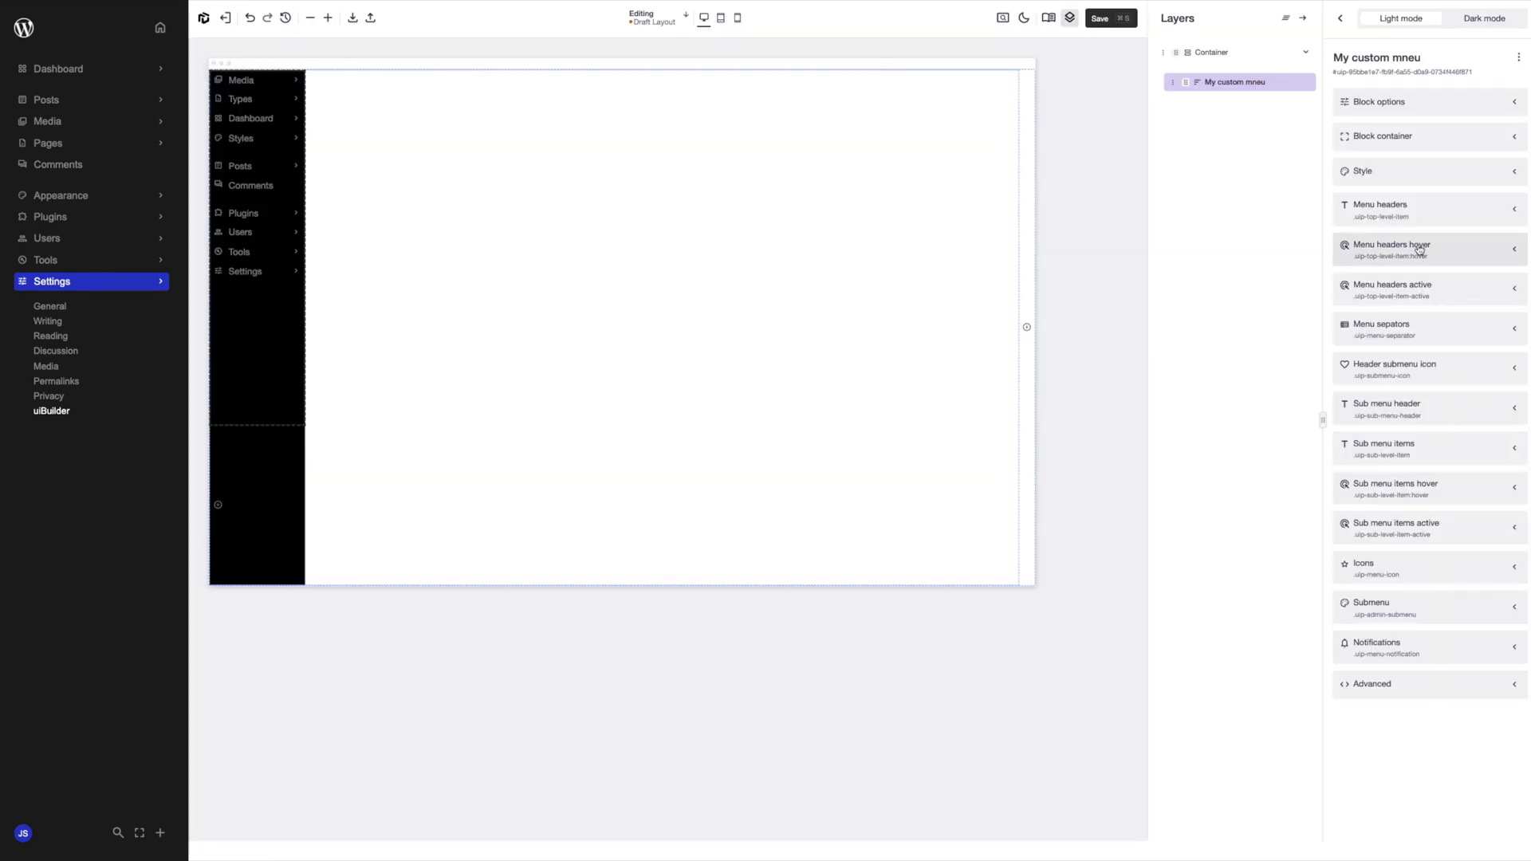
{"action": "left_click", "coordinate": [1394, 112]}
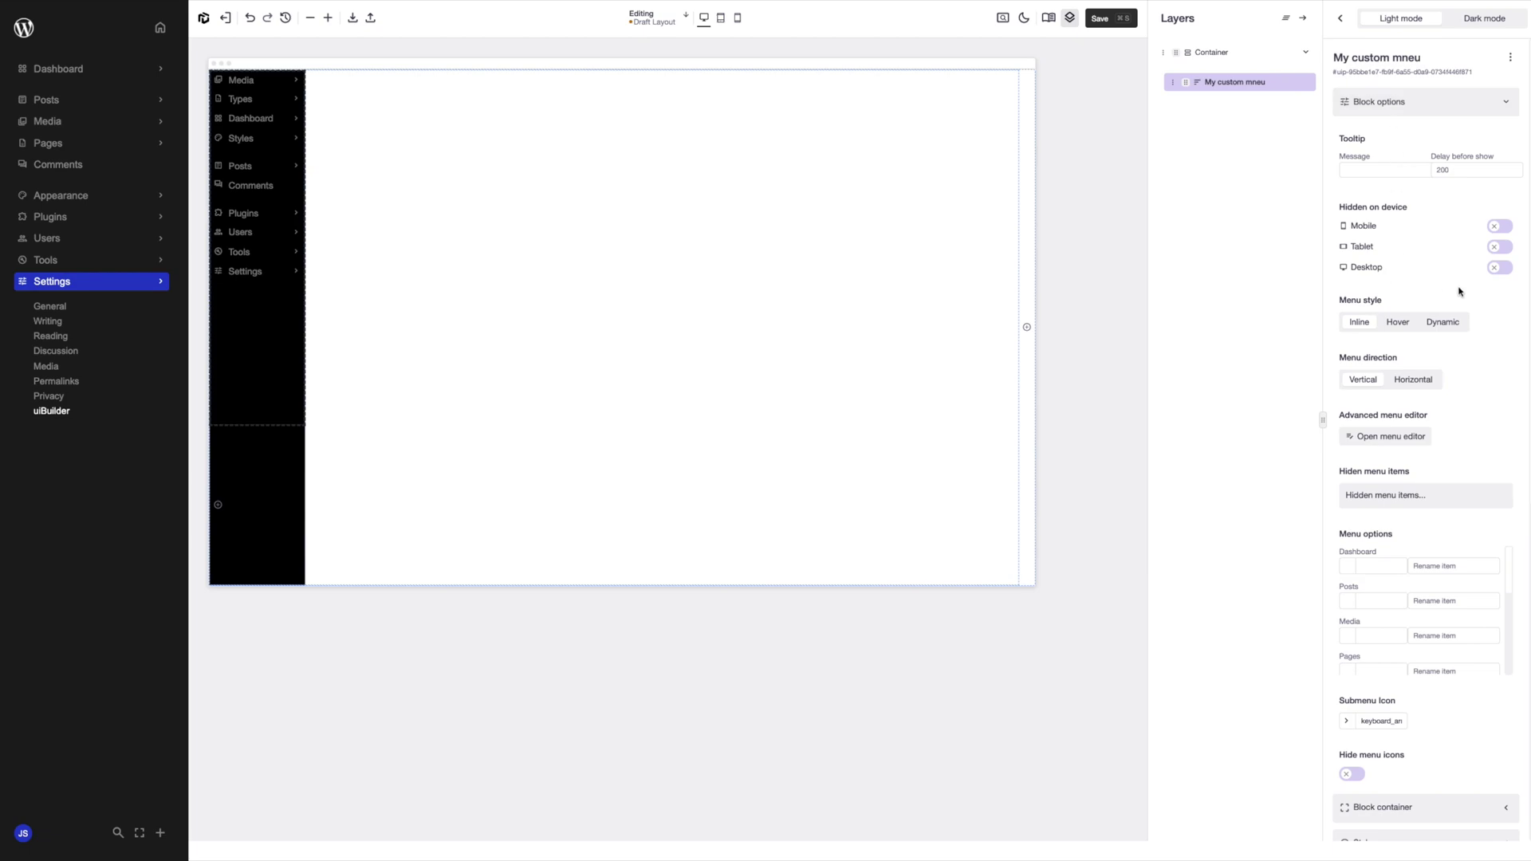
Step: In the menu editor, hide Media, Types, Dashboard and Styles, and label the first separator 'My small menu'
{"action": "left_click", "coordinate": [1392, 438]}
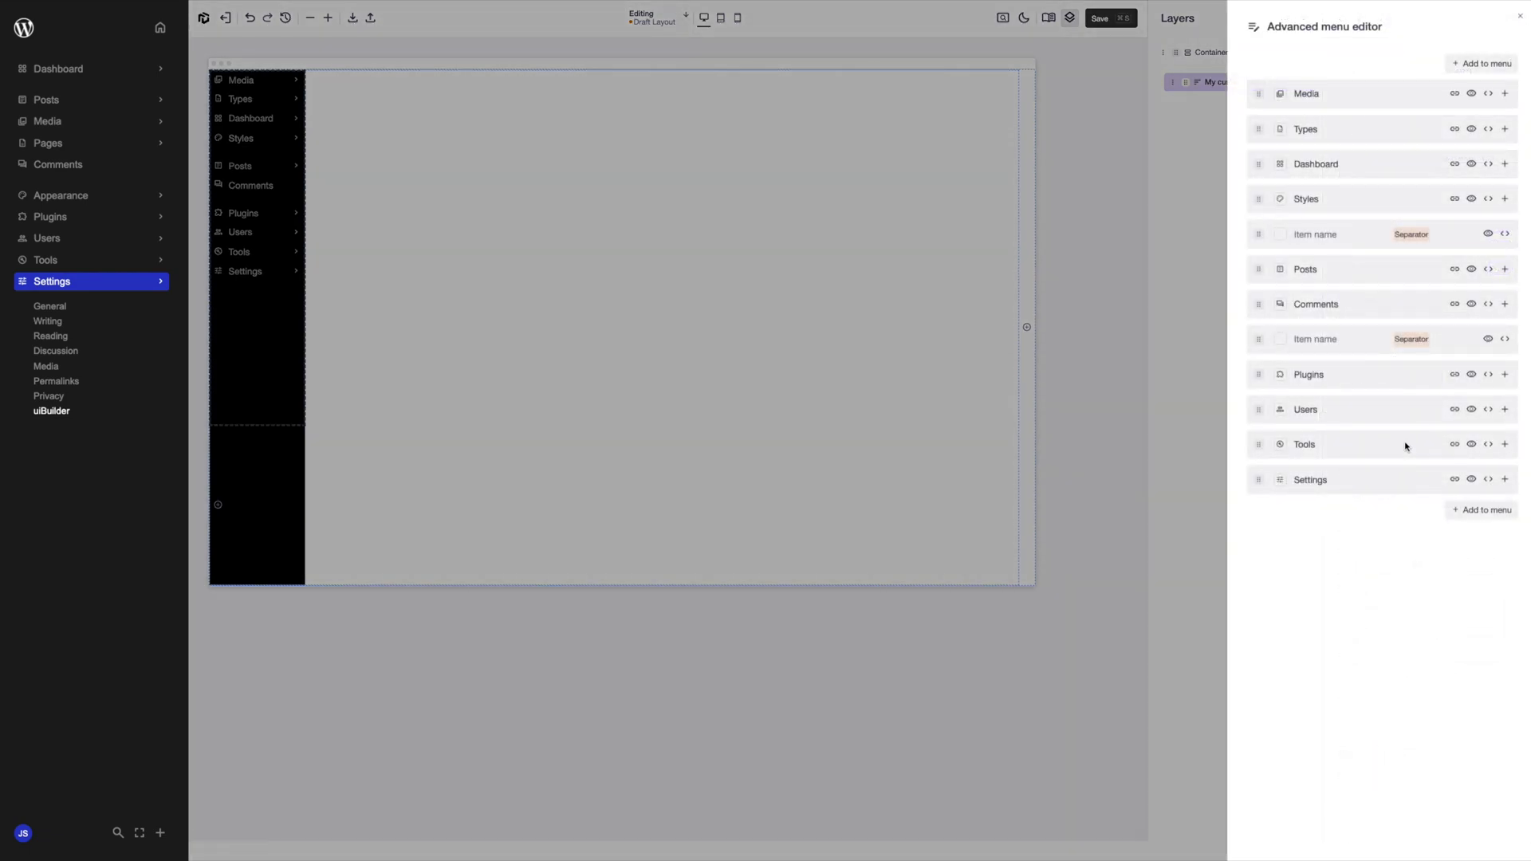
{"action": "left_click", "coordinate": [1472, 93]}
{"action": "left_click", "coordinate": [1472, 129]}
{"action": "left_click", "coordinate": [1471, 163]}
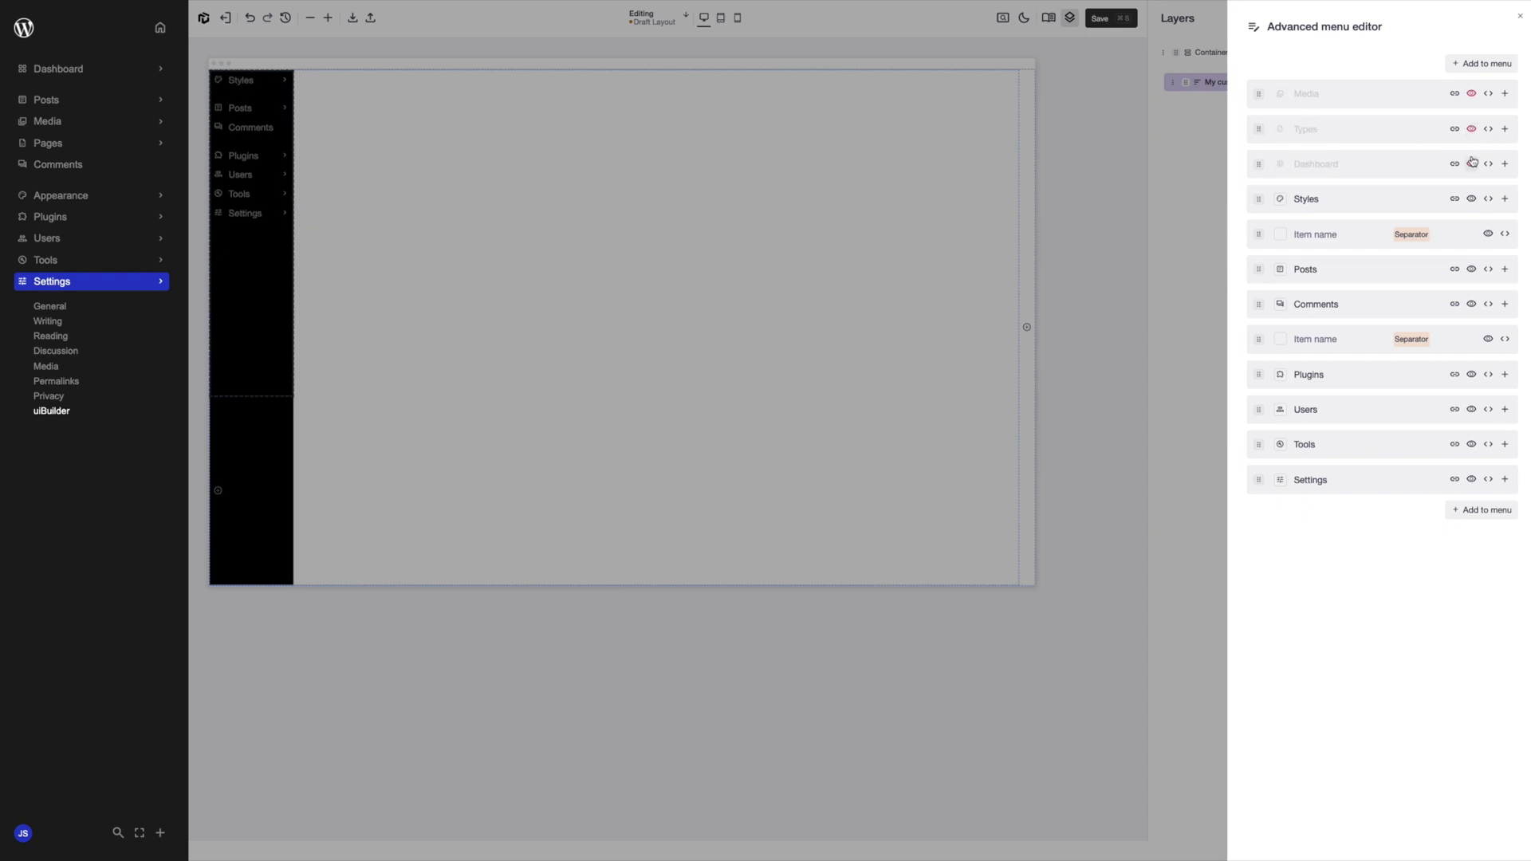
{"action": "left_click", "coordinate": [1472, 198]}
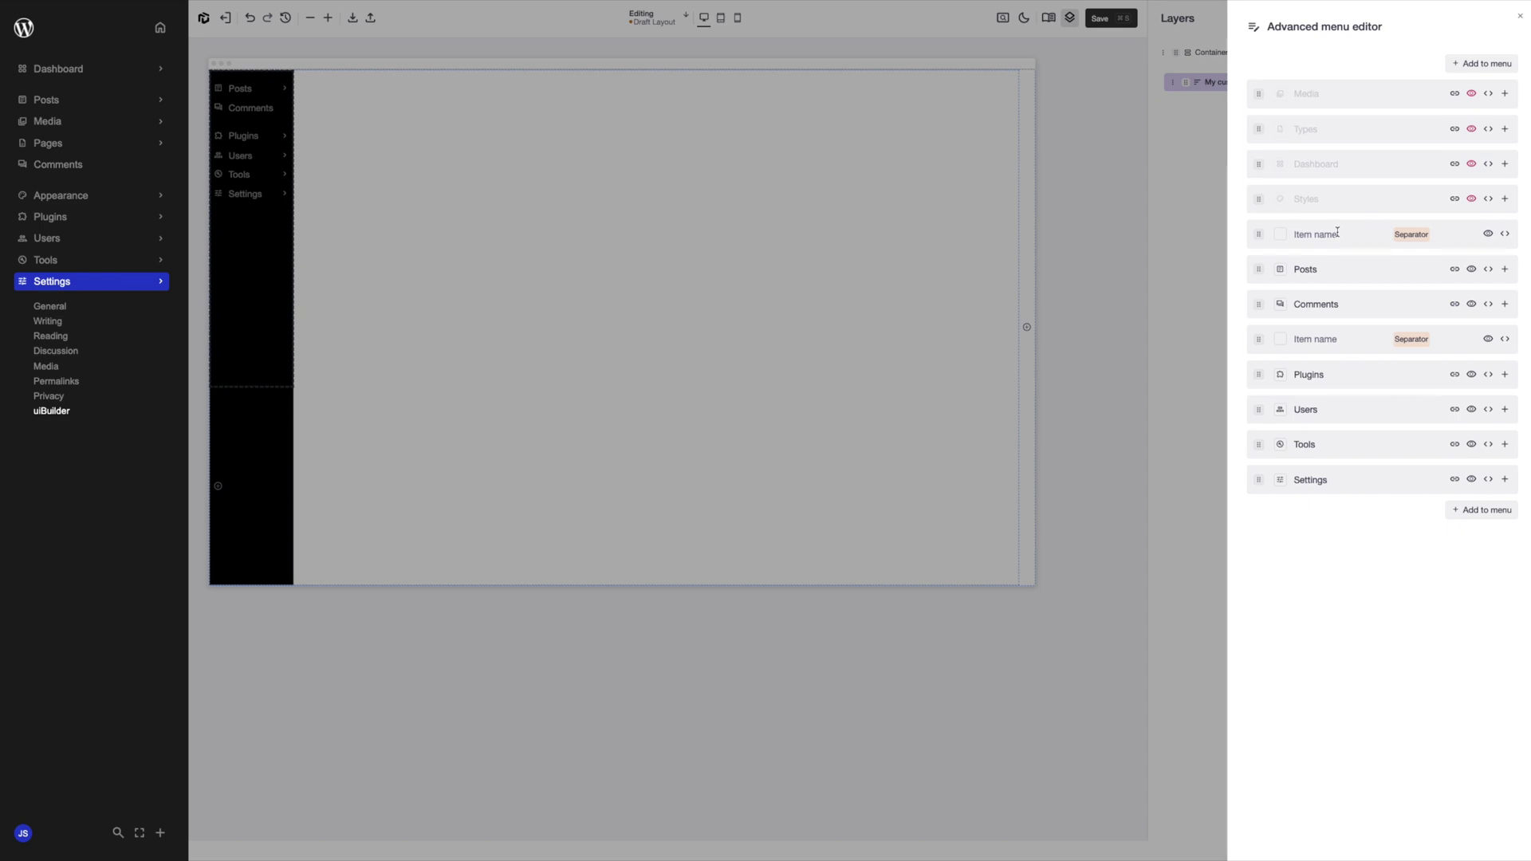
{"action": "type", "text": "My small menu"}
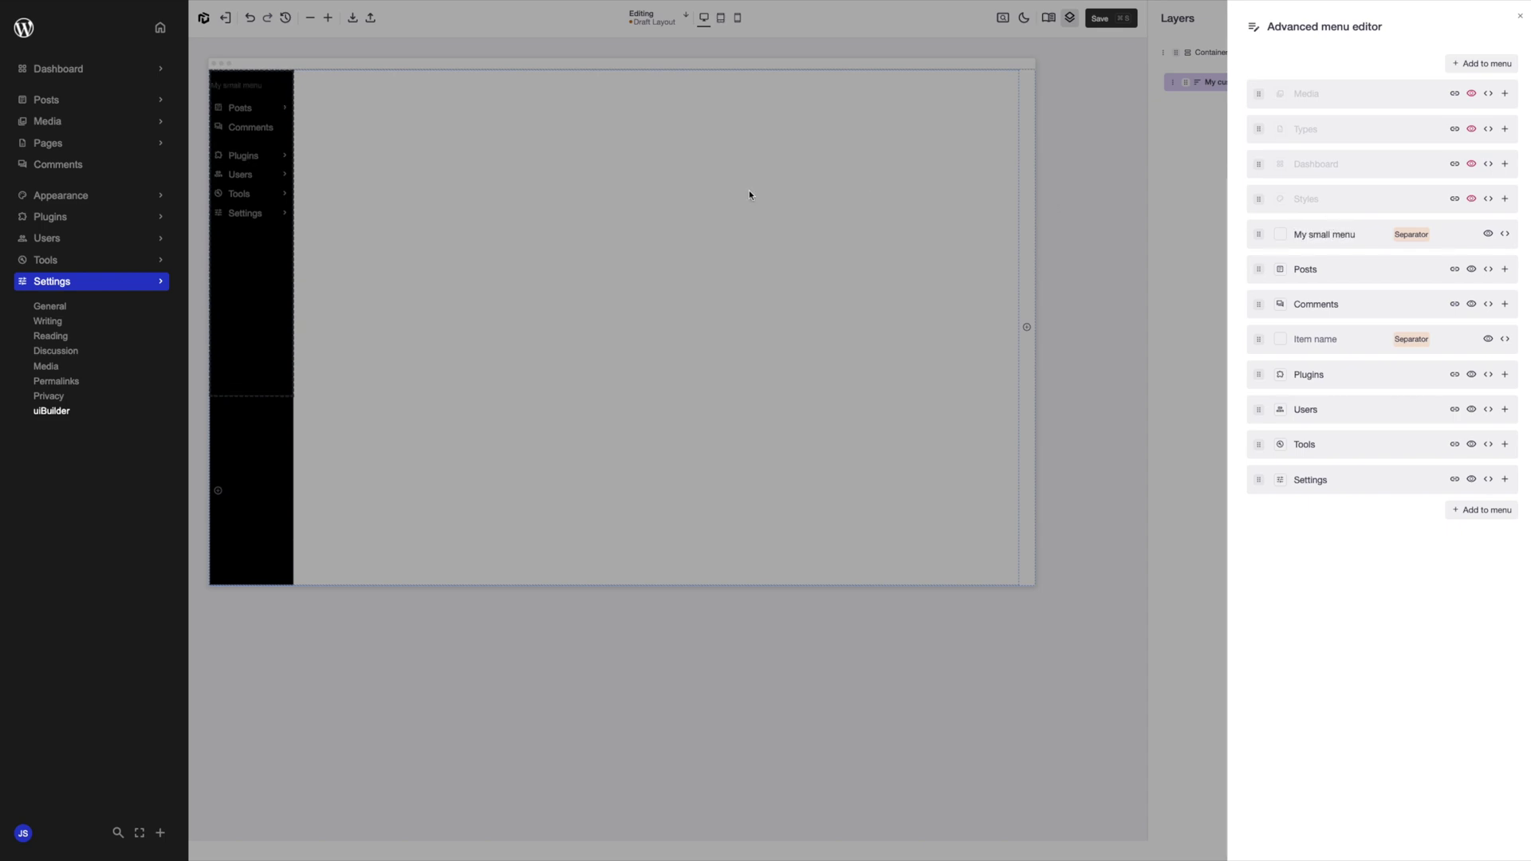
{"action": "left_click", "coordinate": [750, 195]}
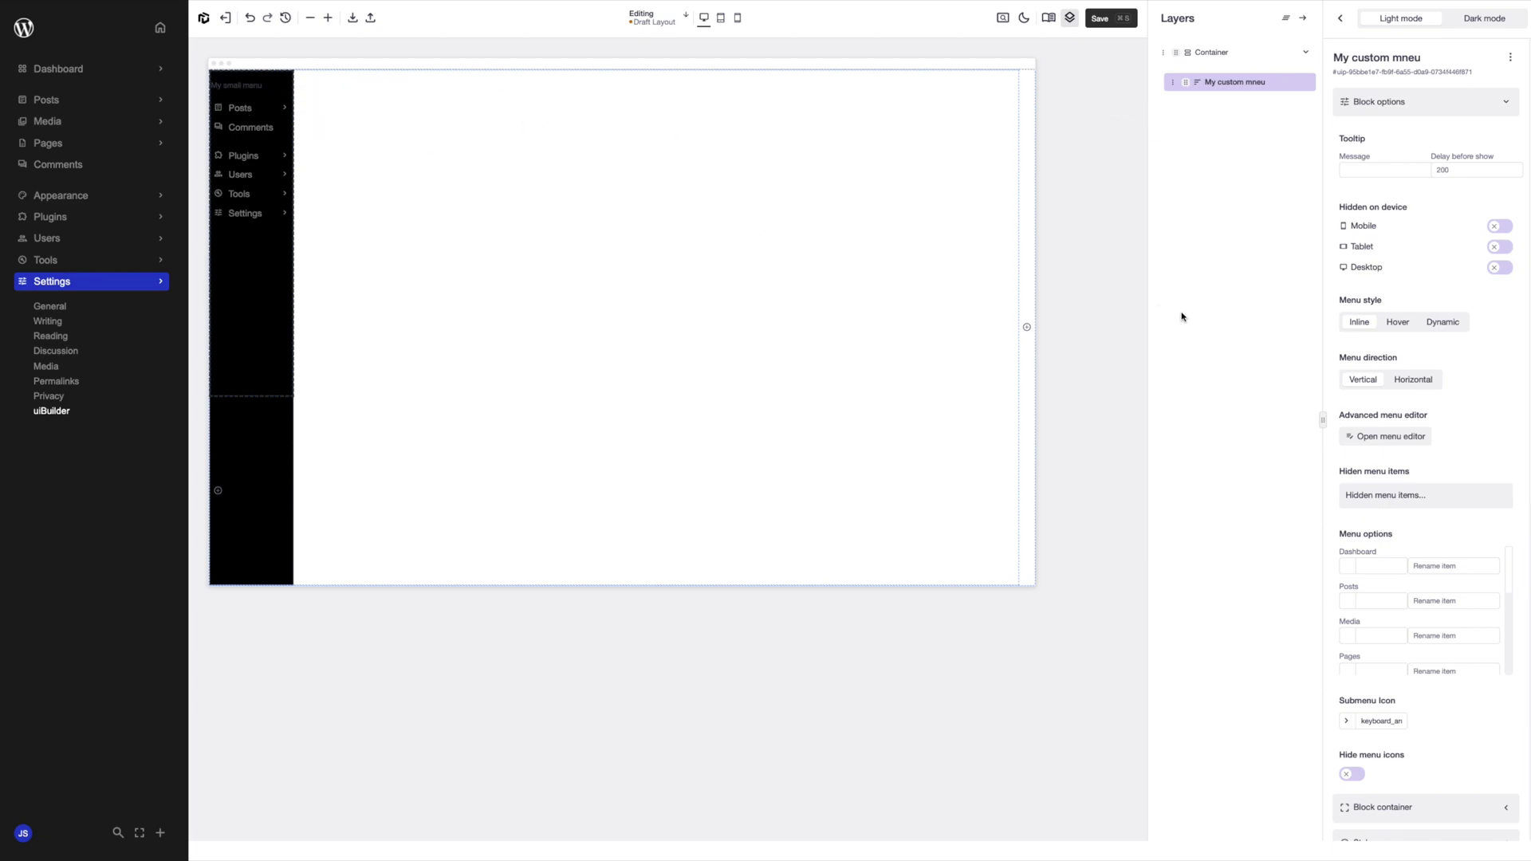
Step: Set the Menu separators text colour to white, rgba(255,255,255)
{"action": "scroll", "coordinate": [1446, 250], "scroll_direction": "down", "scroll_amount": 5}
{"action": "scroll", "coordinate": [1446, 263], "scroll_direction": "down", "scroll_amount": 3}
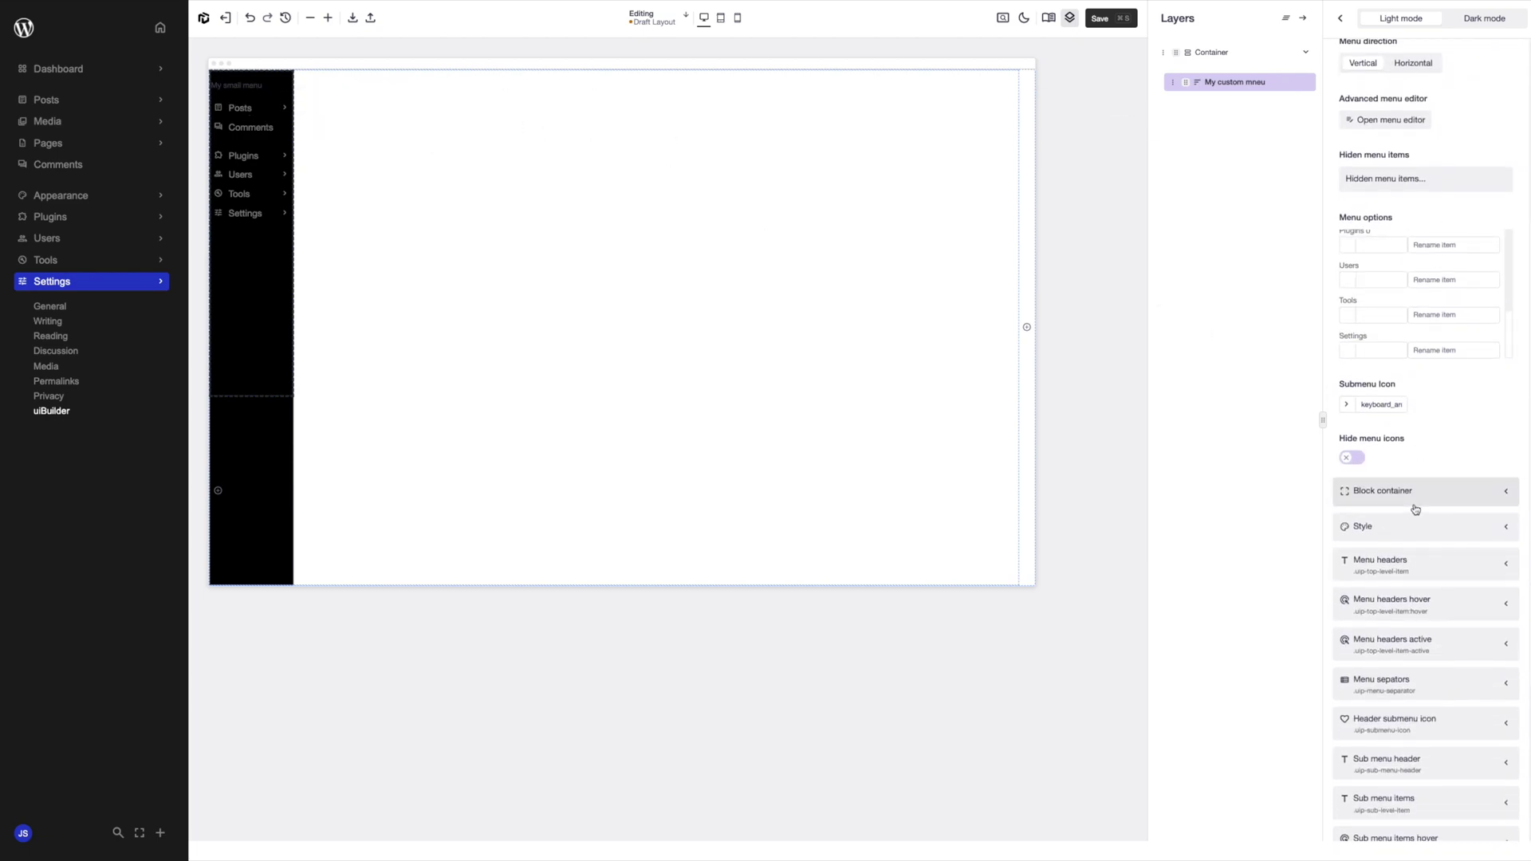
{"action": "left_click", "coordinate": [1428, 636]}
{"action": "scroll", "coordinate": [1452, 598], "scroll_direction": "down", "scroll_amount": 5}
{"action": "scroll", "coordinate": [1460, 599], "scroll_direction": "down", "scroll_amount": 2}
{"action": "left_click", "coordinate": [1440, 664]}
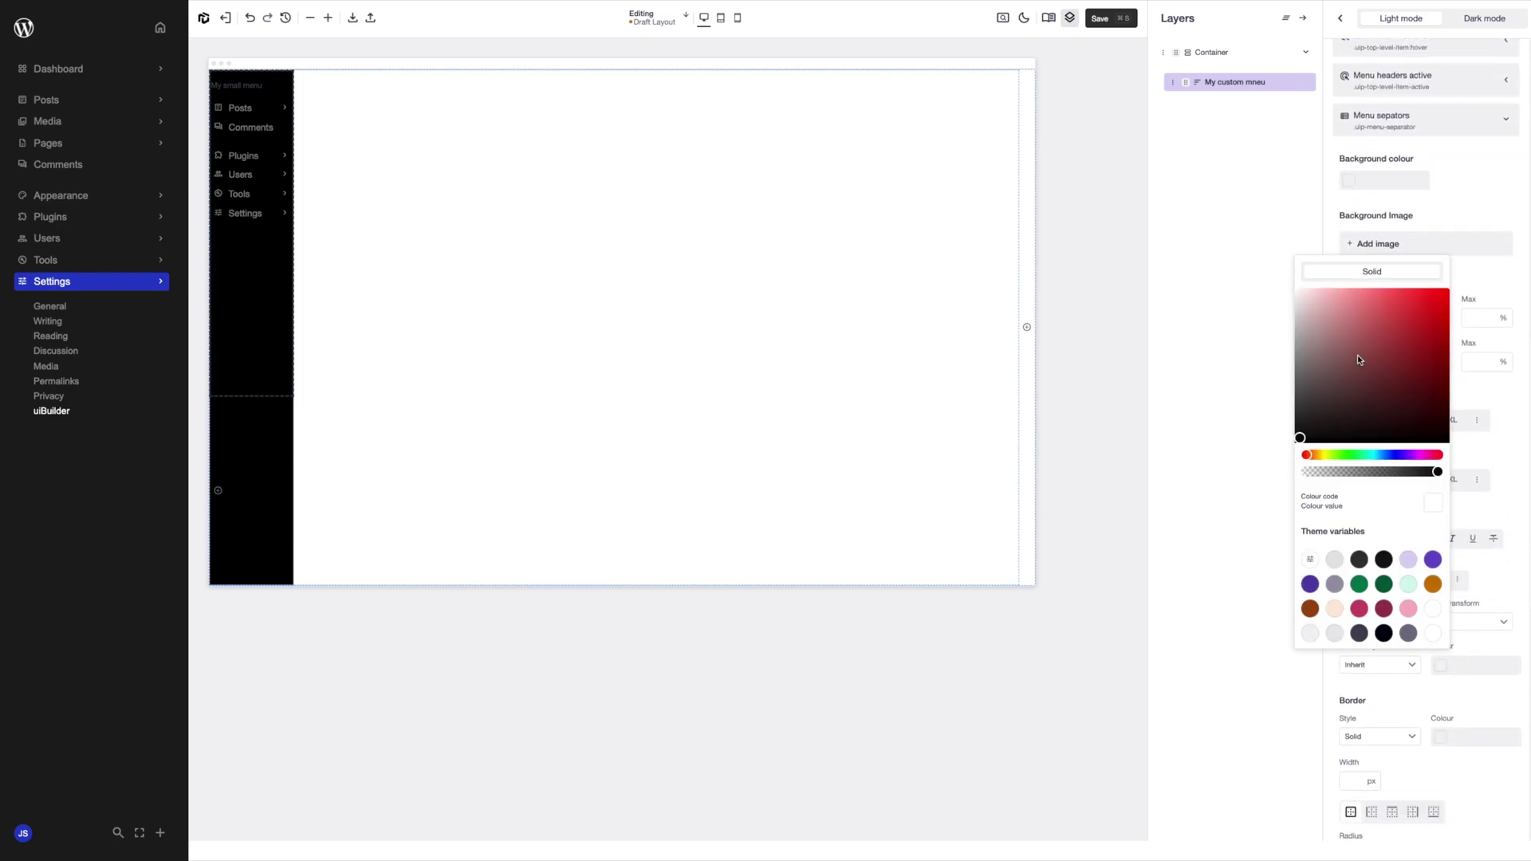
{"action": "left_click", "coordinate": [1317, 334]}
{"action": "key", "text": "ctrl+z"}
{"action": "left_click", "coordinate": [1238, 301]}
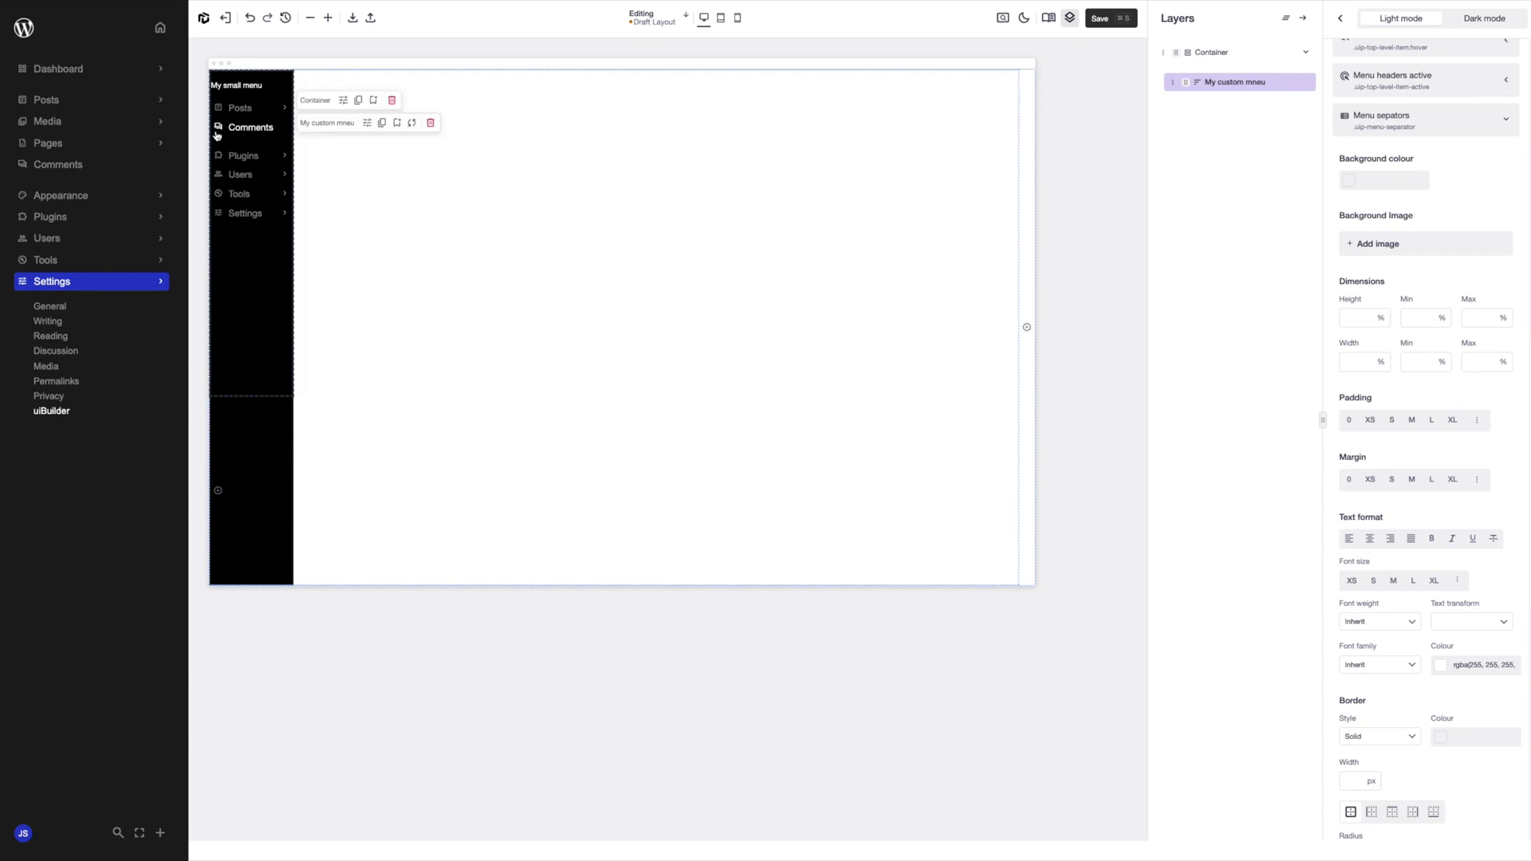
Step: Sync the custom menu pattern to all templates and save the Draft Layout on exit
{"action": "left_click", "coordinate": [411, 124]}
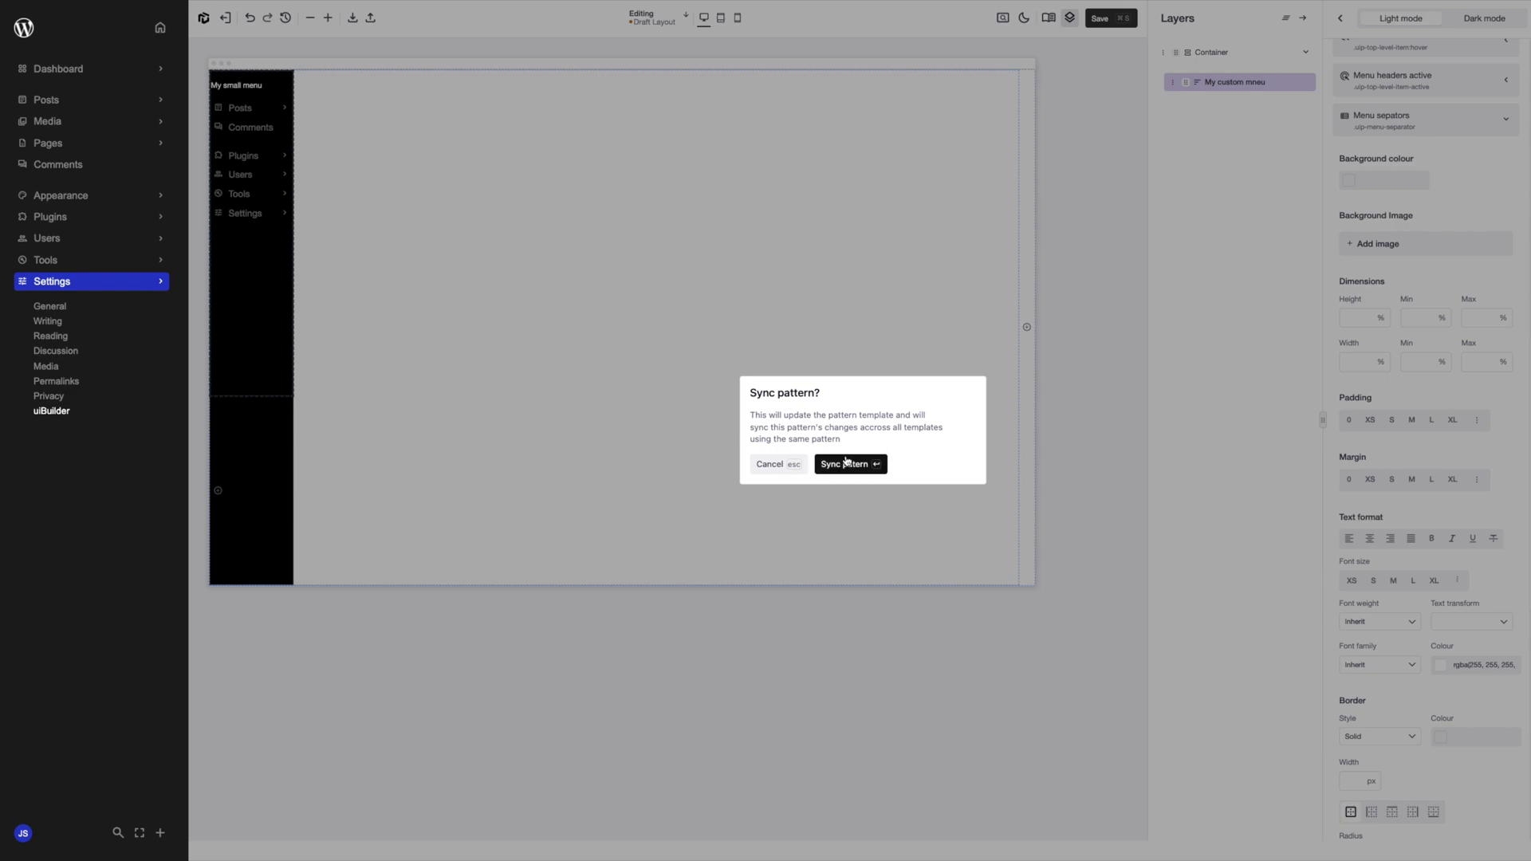
{"action": "left_click", "coordinate": [848, 467]}
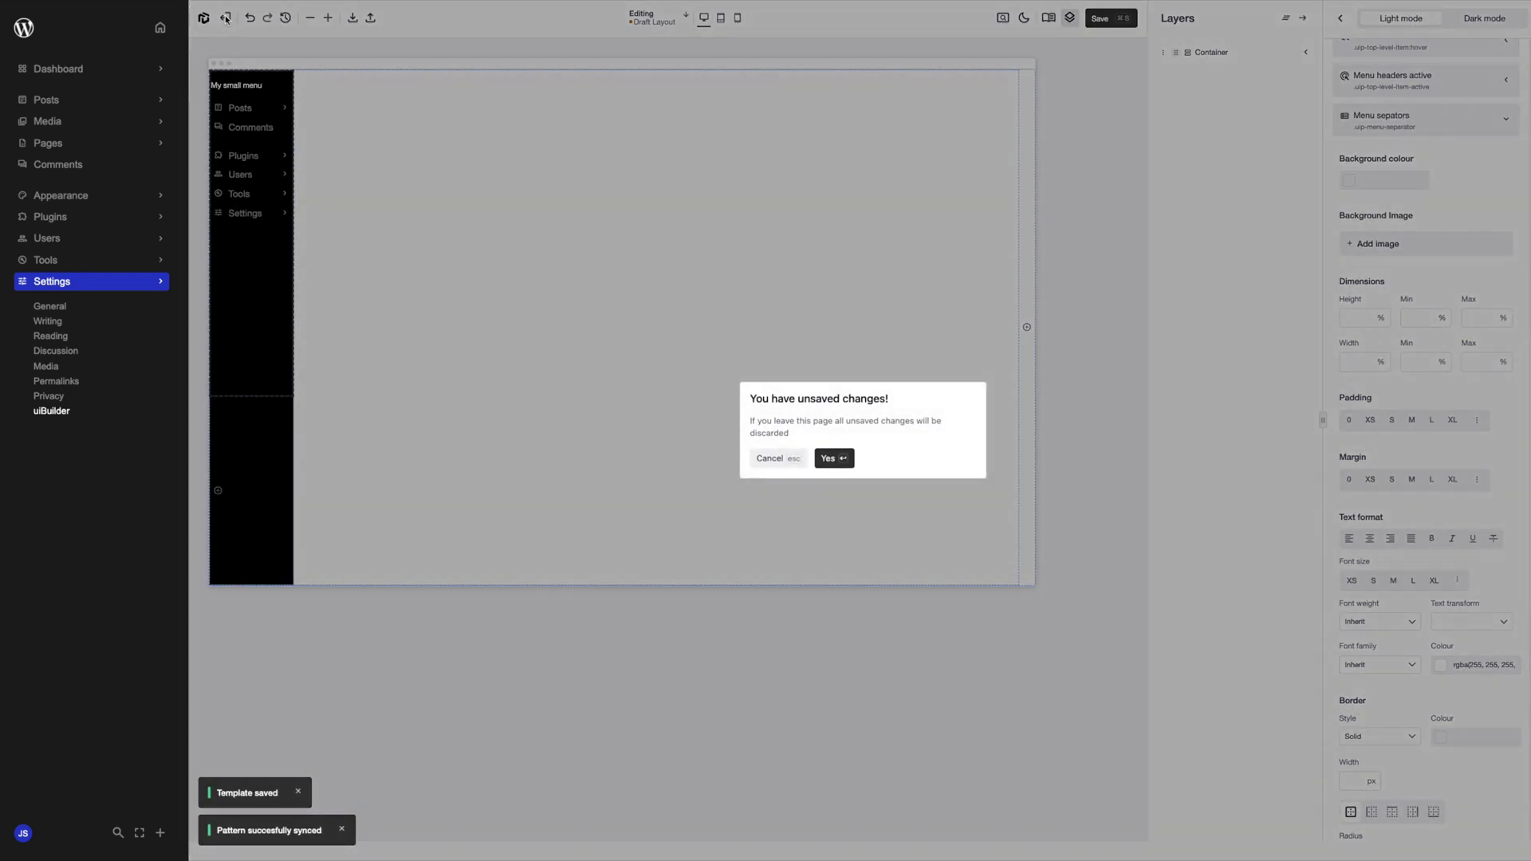
{"action": "key", "text": "Return"}
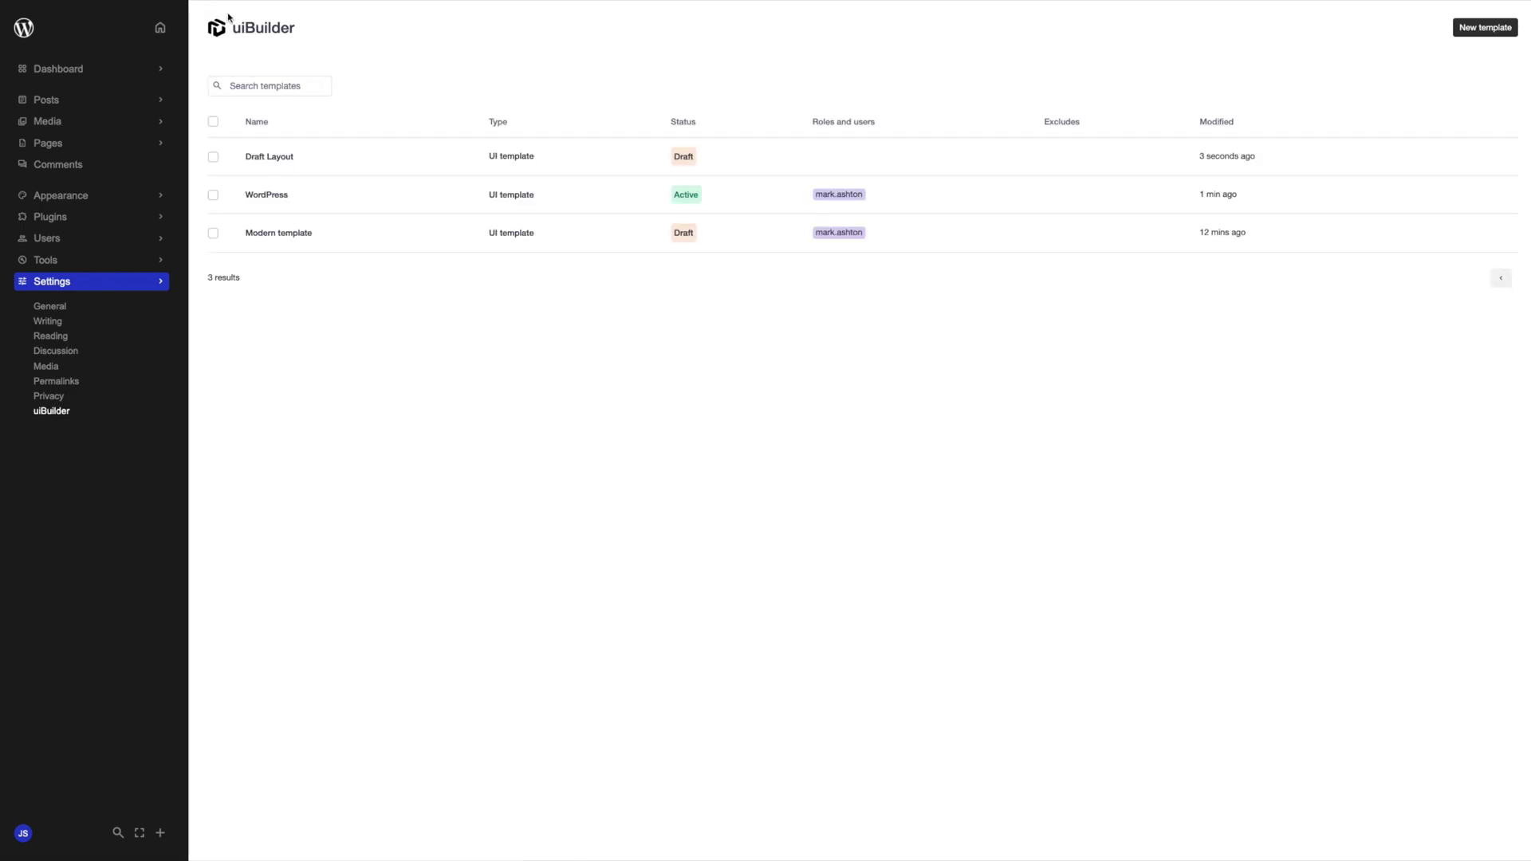
Step: Open the WordPress template from the uiBuilder templates list
{"action": "left_click", "coordinate": [267, 197]}
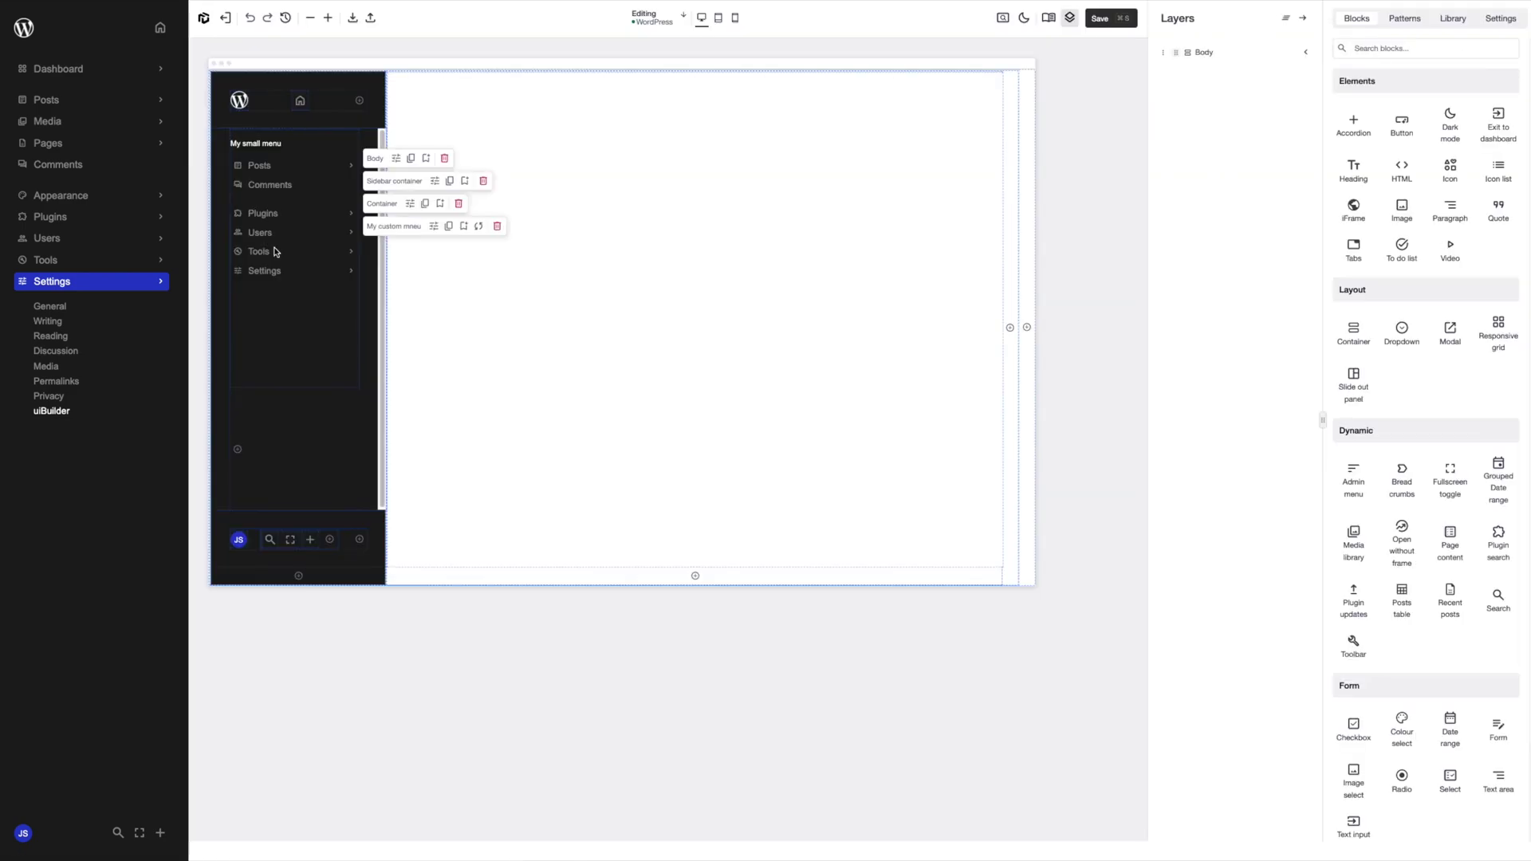